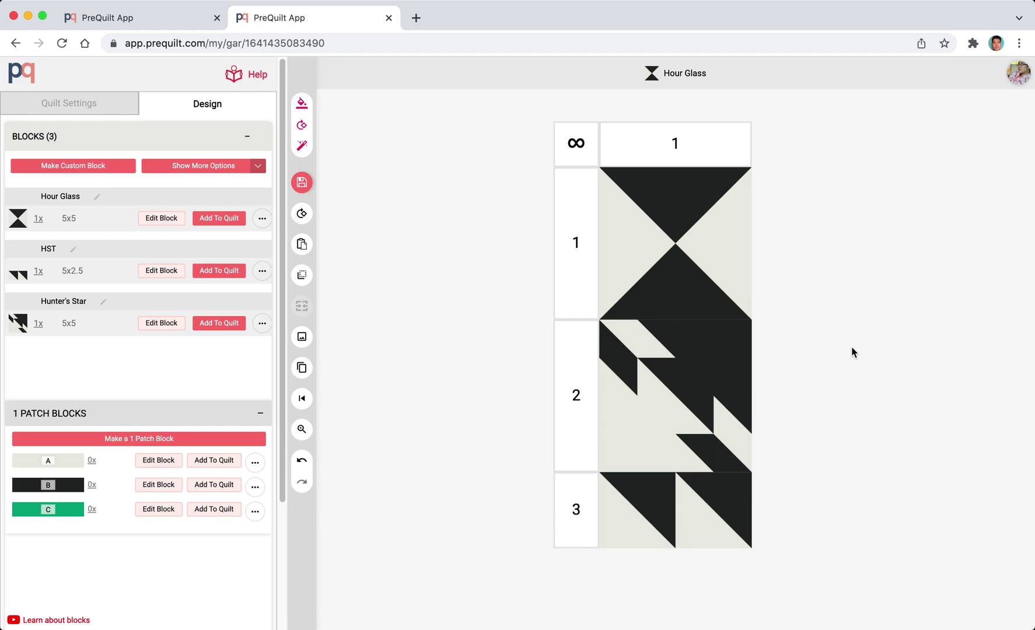
Inspect the Hour Glass, Hunter's Star and HST blocks in the sample quilt, then deselect.
{"action": "left_click", "coordinate": [689, 215]}
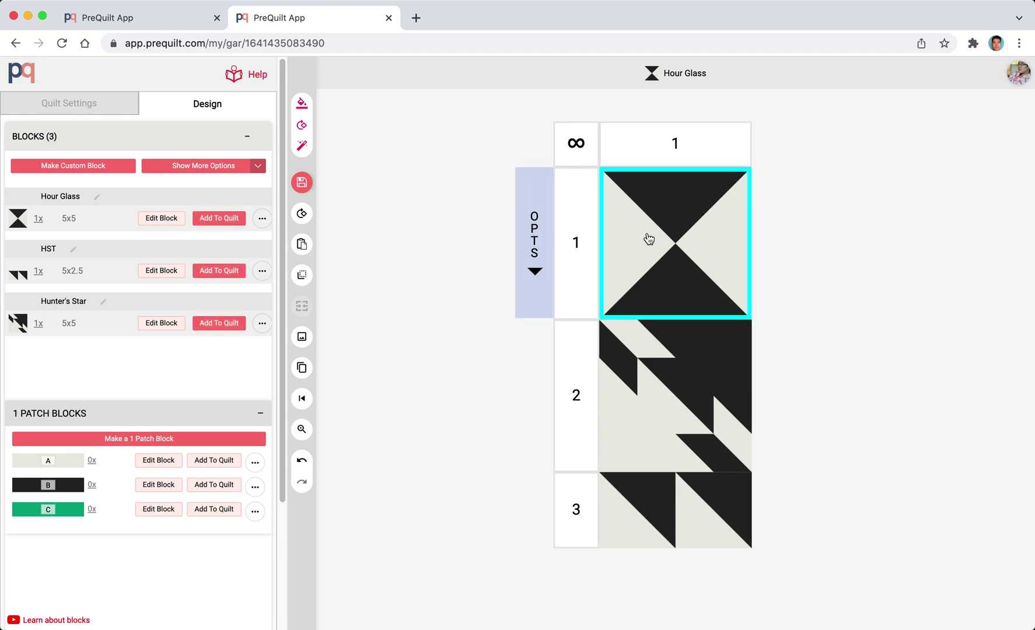
{"action": "left_click", "coordinate": [688, 256]}
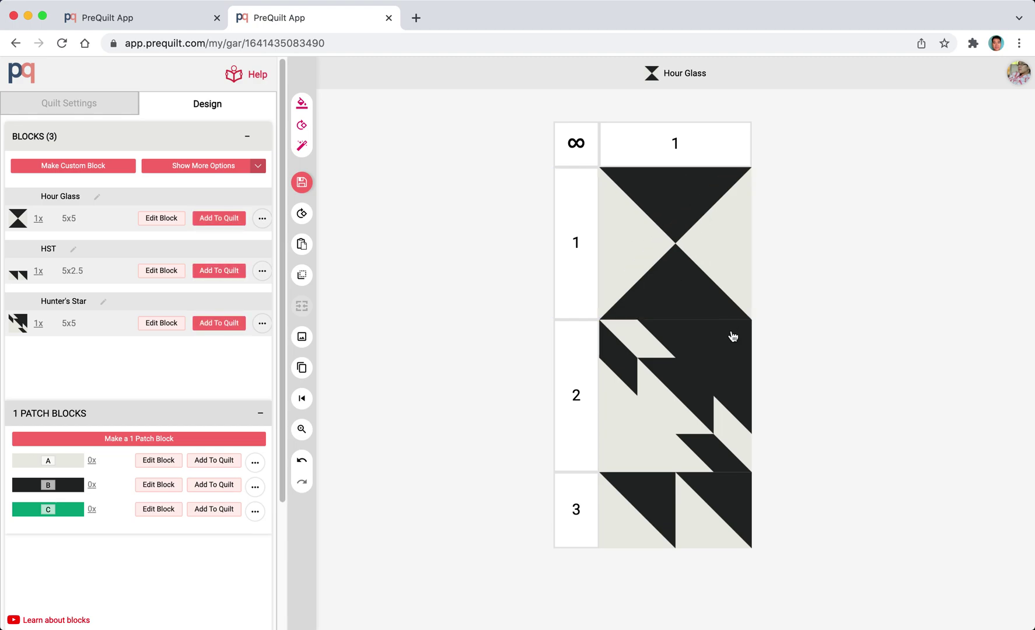
{"action": "left_click", "coordinate": [682, 385]}
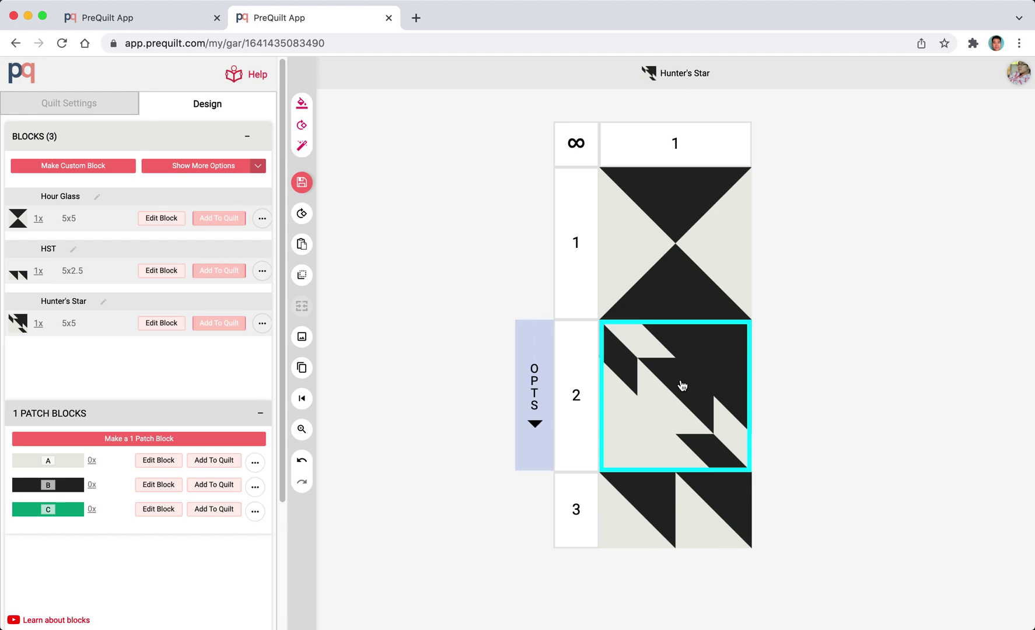
{"action": "left_click", "coordinate": [682, 386]}
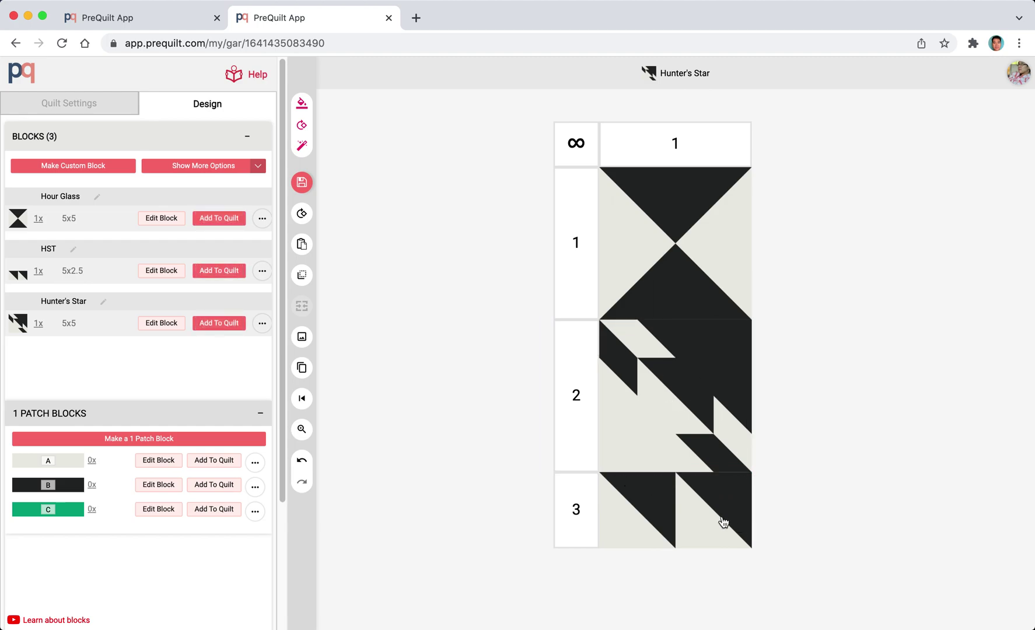
{"action": "left_click", "coordinate": [668, 521]}
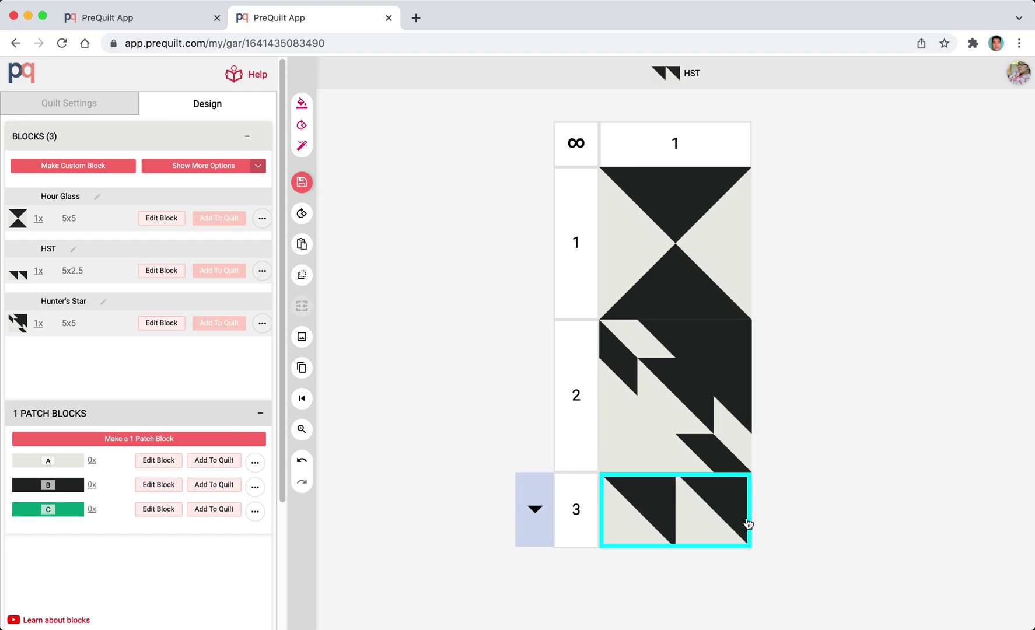
{"action": "left_click", "coordinate": [844, 430]}
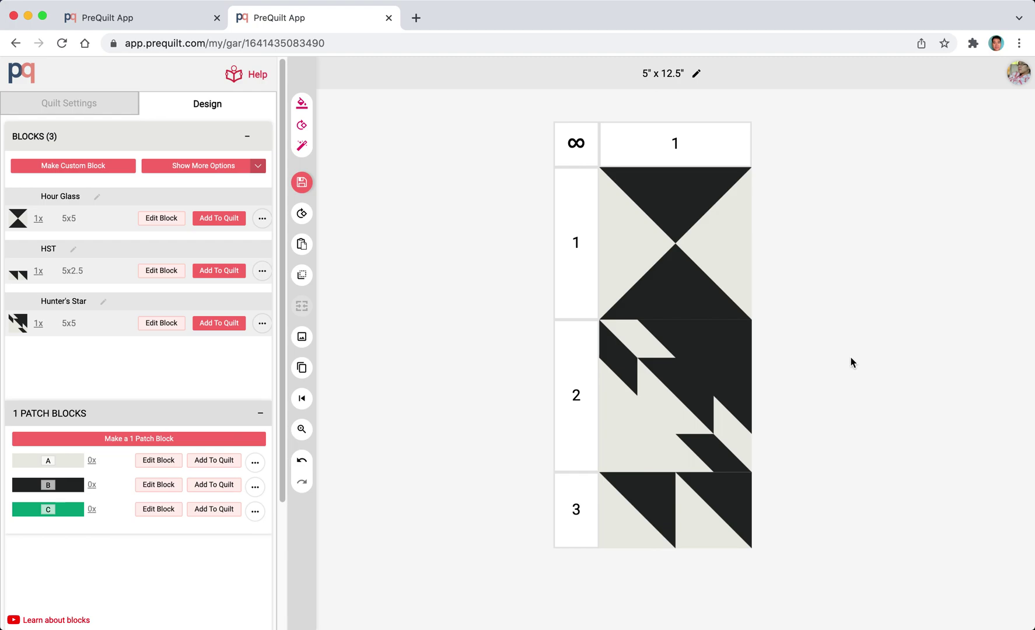
Switch to the empty 50" x 50" quilt, expand its BLOCKS (0) list and start a custom block.
{"action": "left_click", "coordinate": [151, 21]}
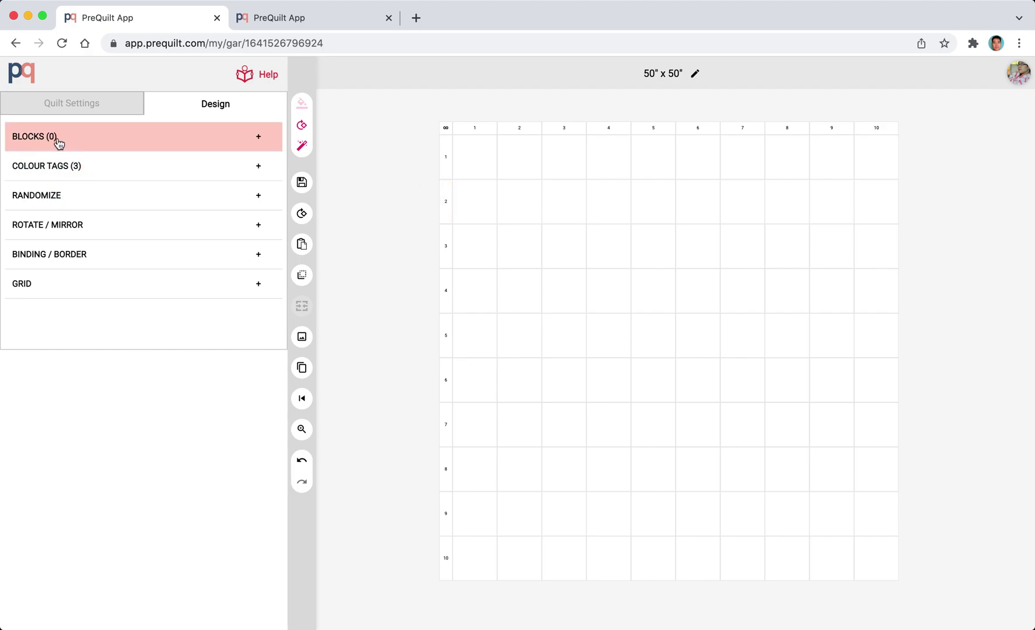
{"action": "left_click", "coordinate": [90, 142]}
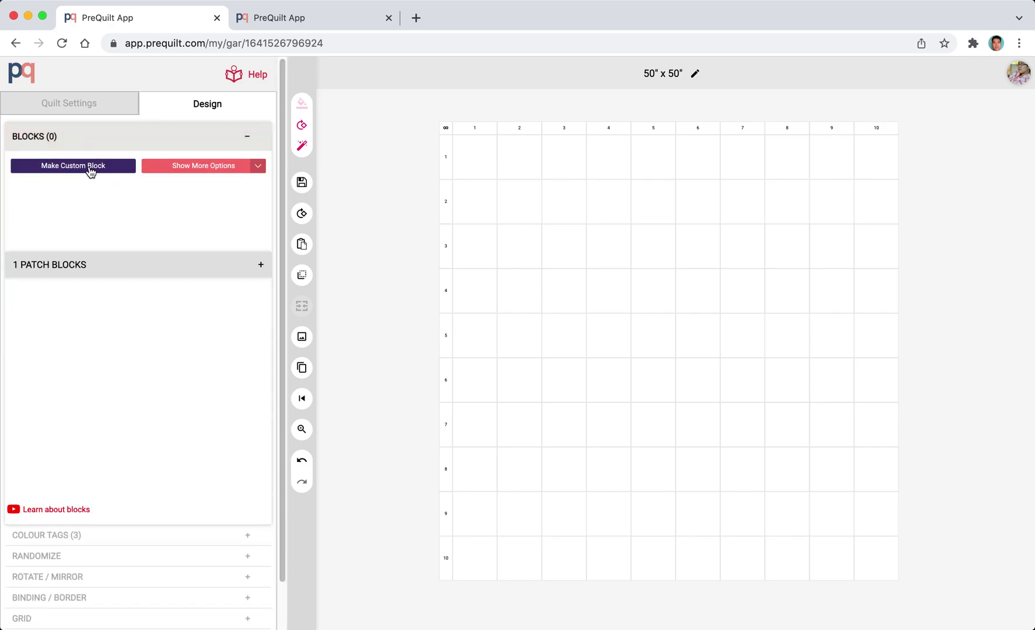
{"action": "left_click", "coordinate": [91, 169]}
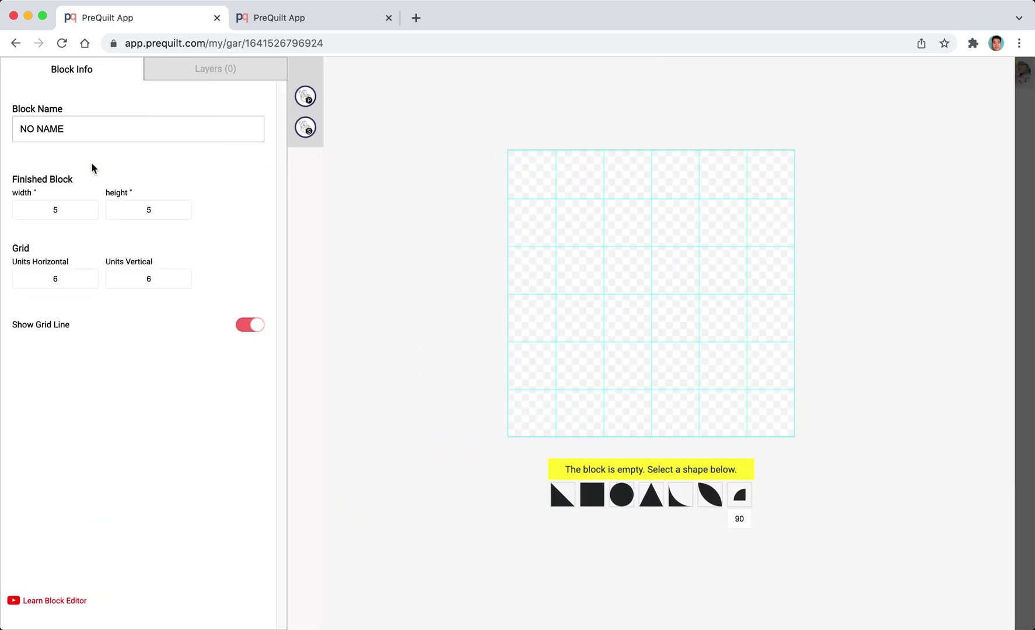
Name the block 'Hour Glass', keep it 5 x 5, and set a 2 x 2 unit grid.
{"action": "left_click", "coordinate": [135, 134]}
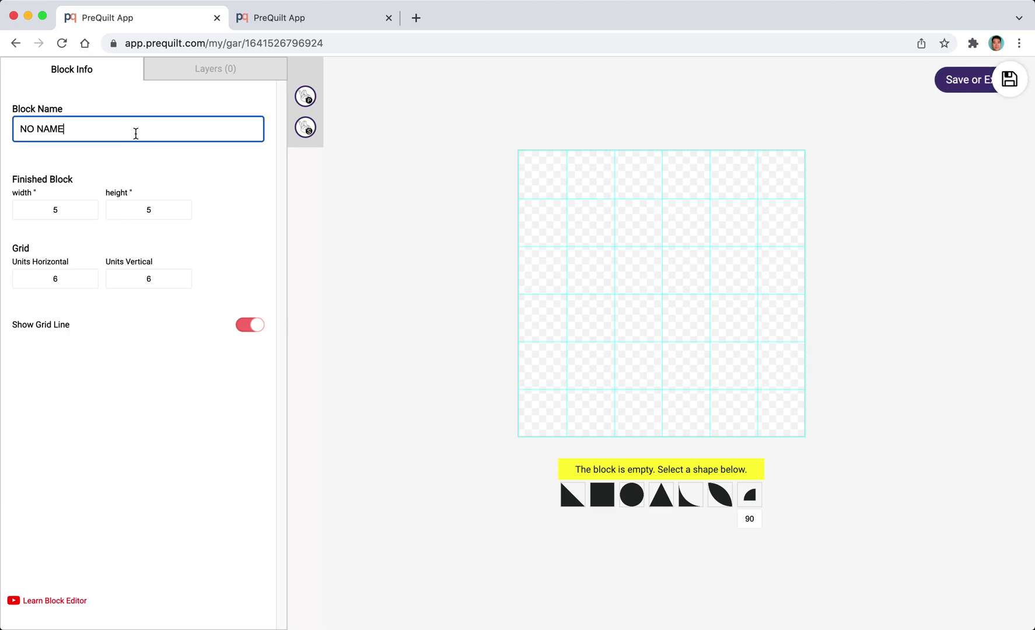
{"action": "triple_click", "coordinate": [133, 131]}
{"action": "type", "text": "Hour Glass"}
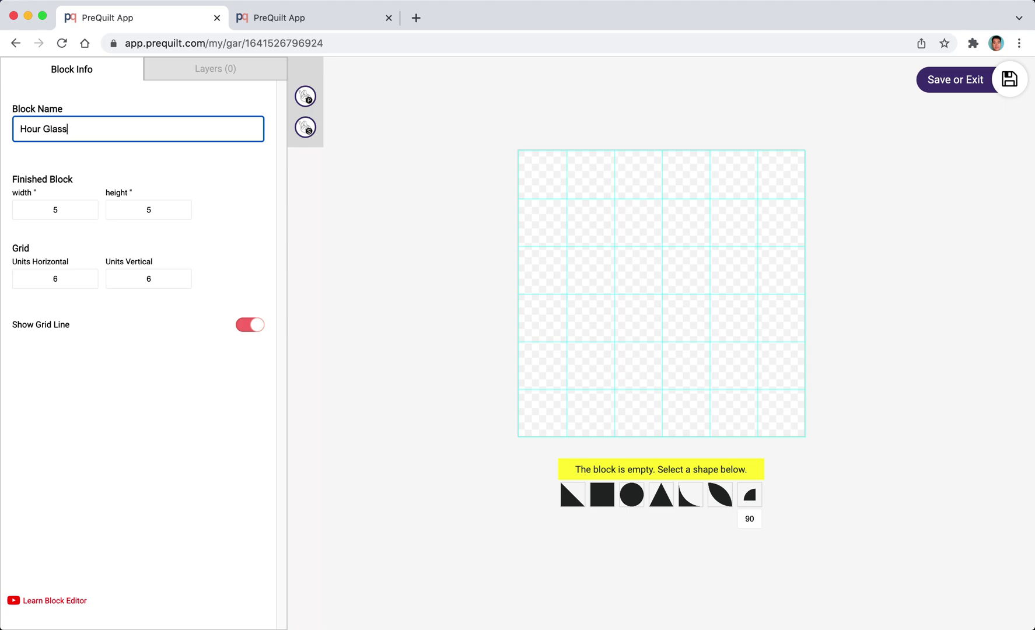
{"action": "left_click", "coordinate": [64, 210]}
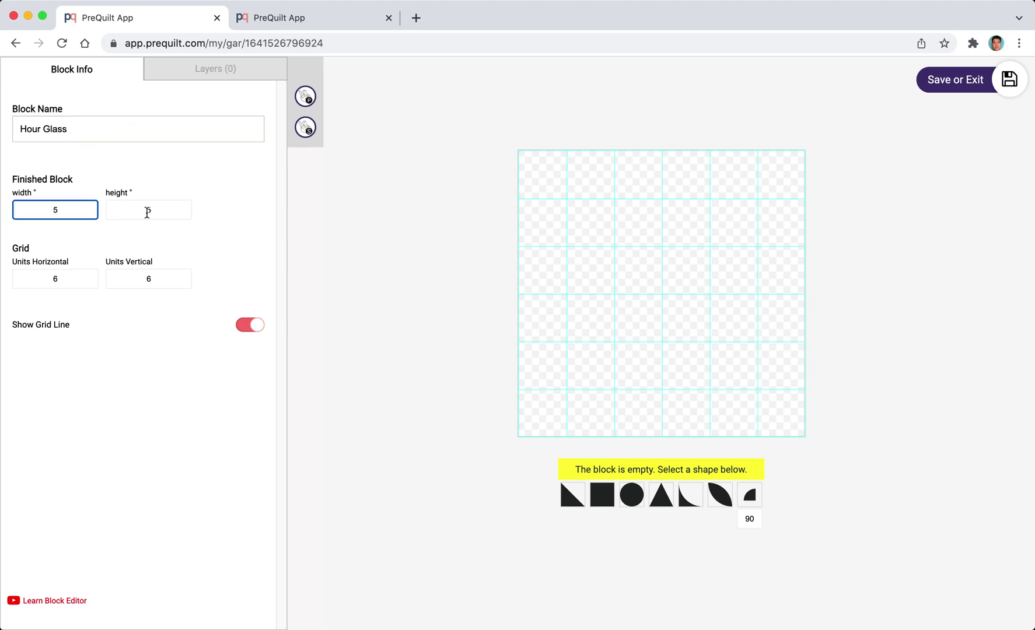
{"action": "left_click", "coordinate": [166, 213]}
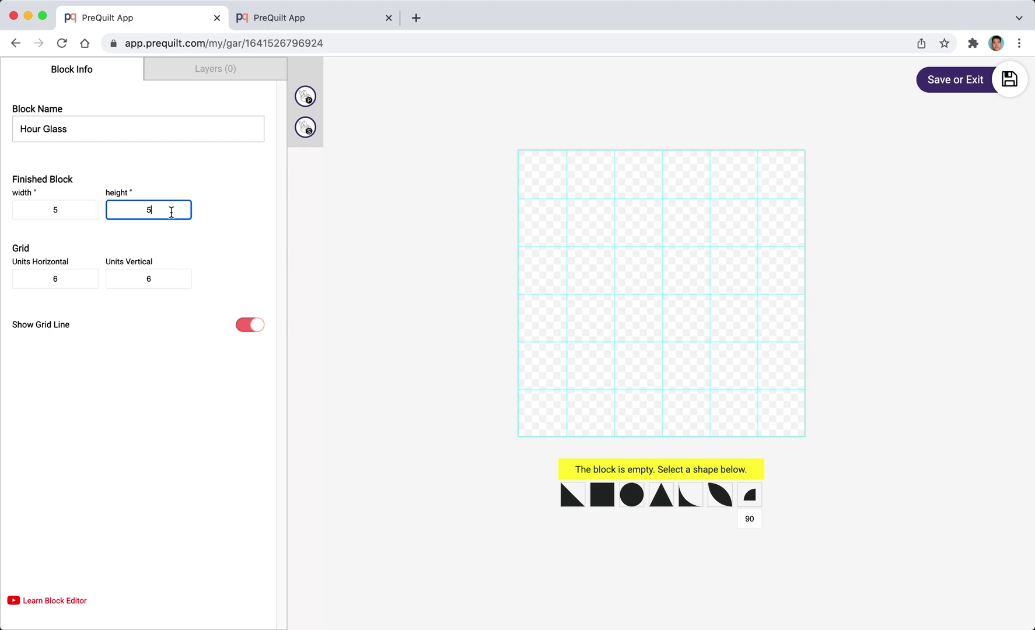
{"action": "left_click", "coordinate": [70, 279]}
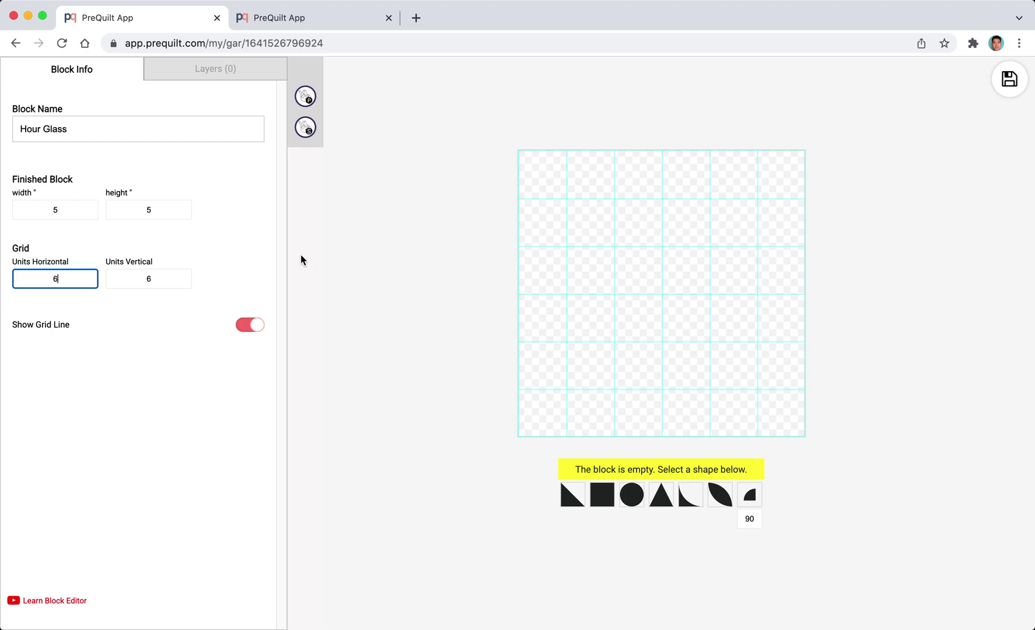
{"action": "key", "text": "Down"}
{"action": "key", "text": "Down"}
{"action": "key", "text": "Down"}
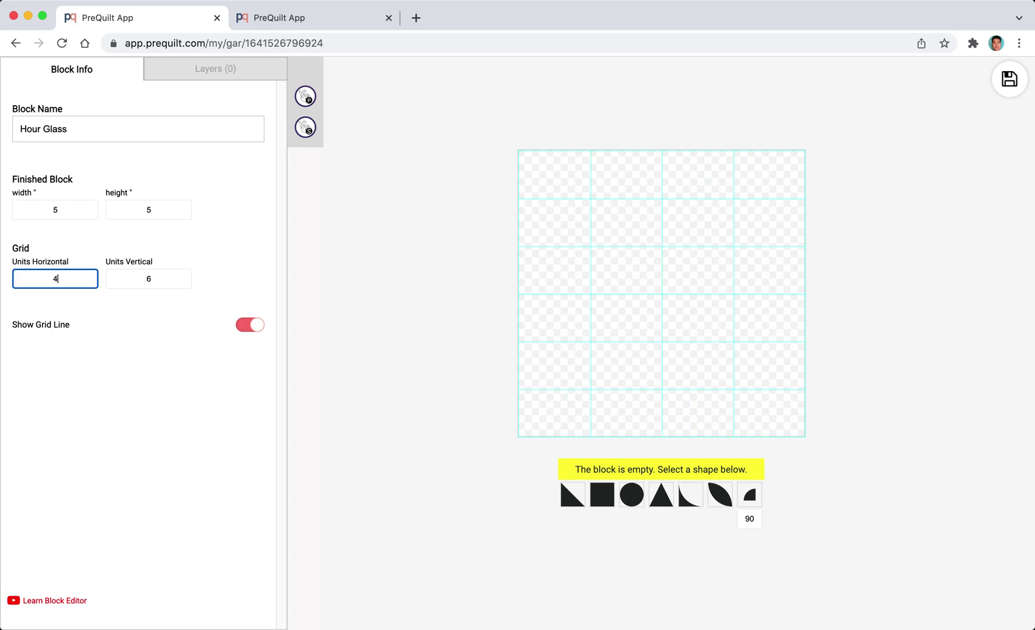
{"action": "key", "text": "Down"}
{"action": "key", "text": "Tab"}
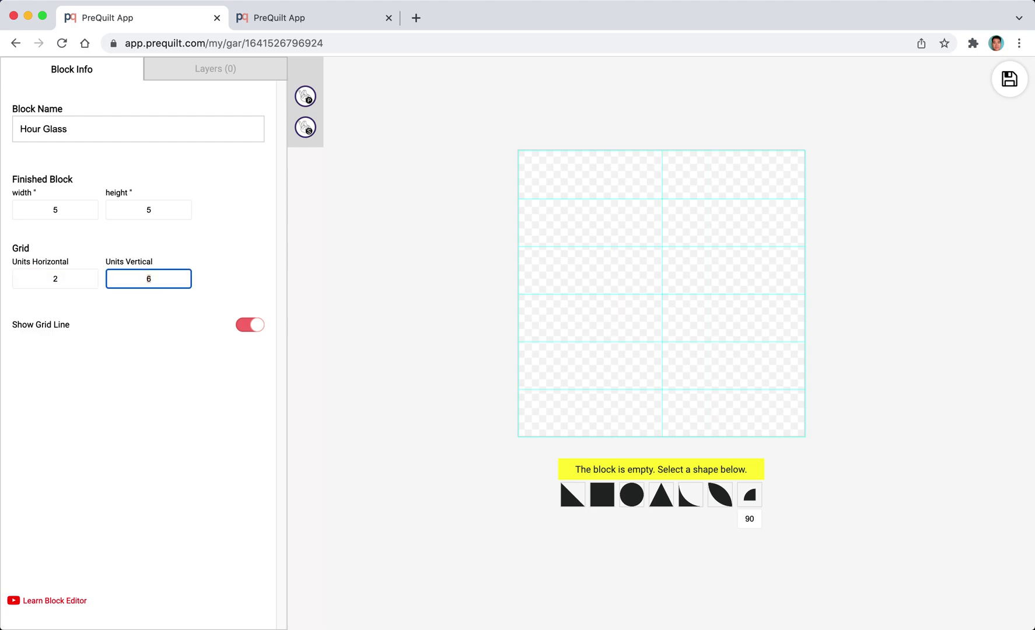
{"action": "key", "text": "Down"}
{"action": "key", "text": "Down"}
{"action": "key", "text": "Down"}
{"action": "key", "text": "Down"}
{"action": "left_click", "coordinate": [452, 277]}
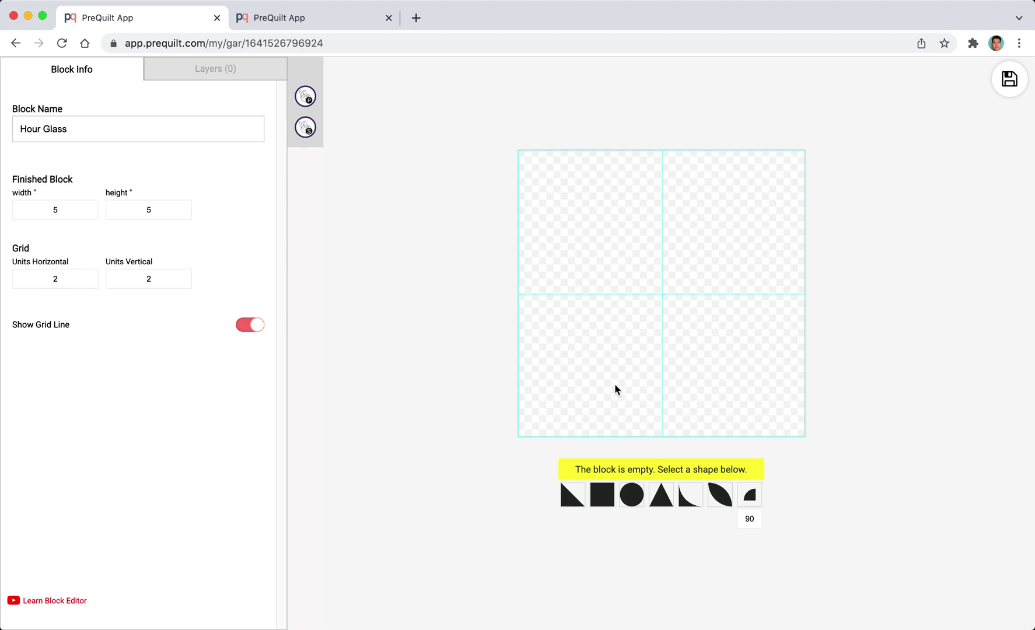
Add a black triangle stretched across the block's bottom half.
{"action": "left_click", "coordinate": [663, 505]}
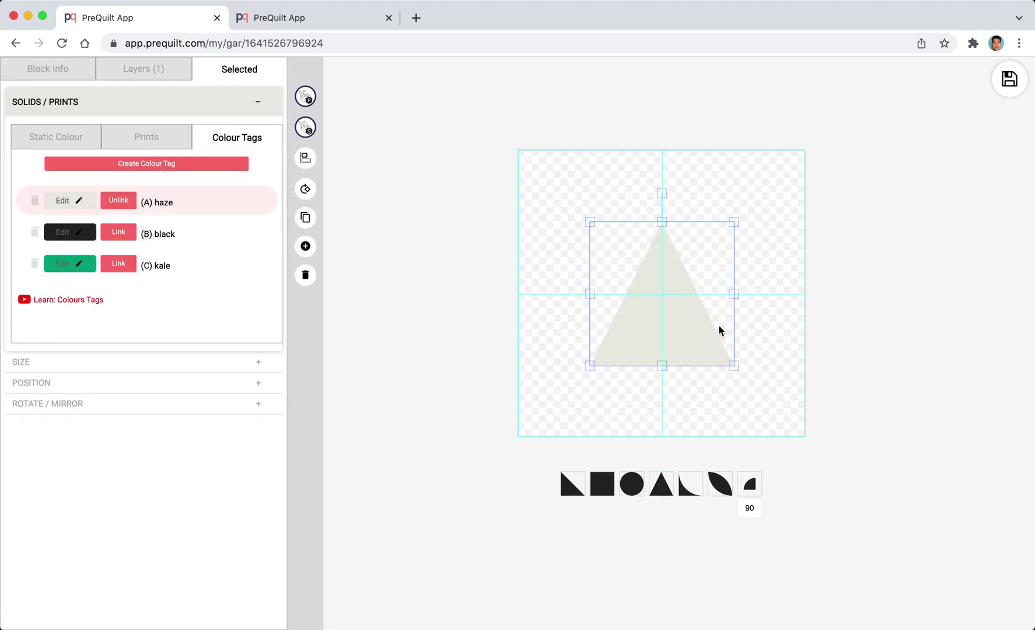
{"action": "left_click_drag", "start_coordinate": [694, 320], "coordinate": [801, 366]}
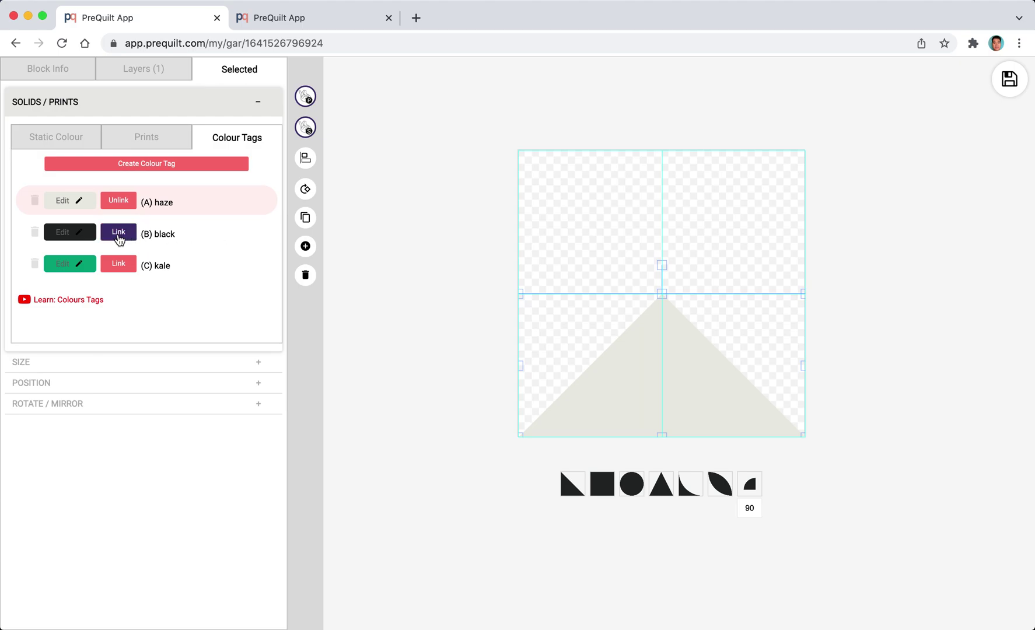
{"action": "left_click", "coordinate": [118, 234]}
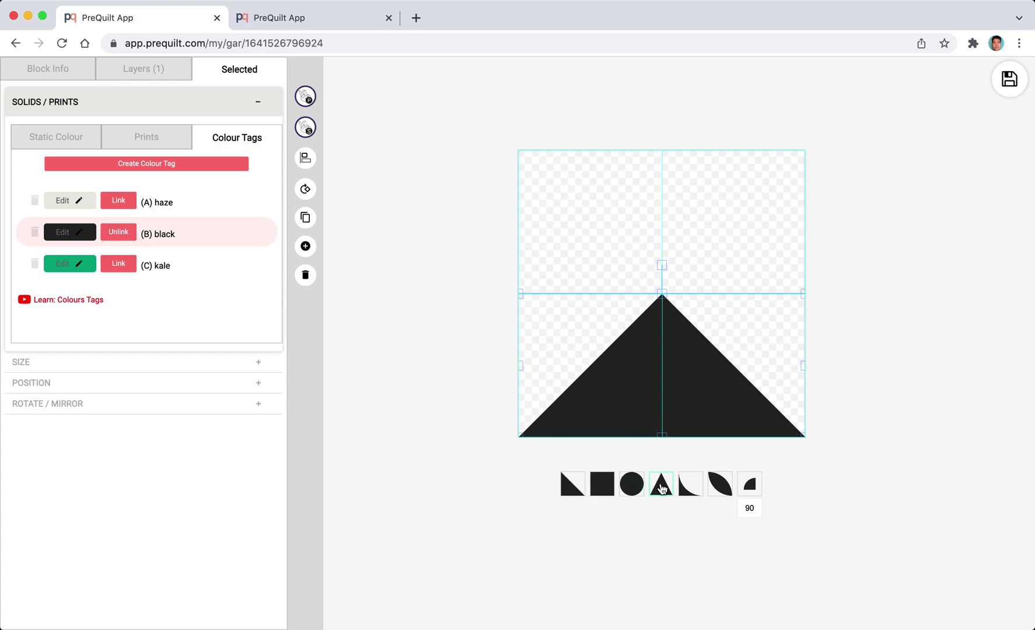
Add a second black triangle across the top half, rotated upside down to form the hourglass.
{"action": "left_click", "coordinate": [661, 487]}
{"action": "left_click_drag", "start_coordinate": [684, 346], "coordinate": [640, 270]}
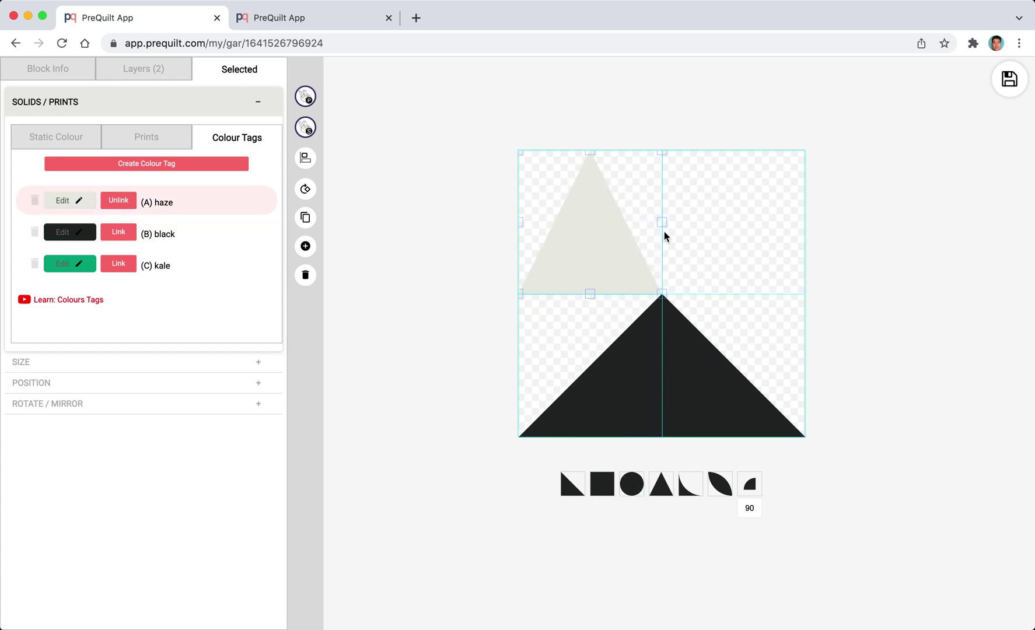
{"action": "left_click_drag", "start_coordinate": [696, 222], "coordinate": [800, 222]}
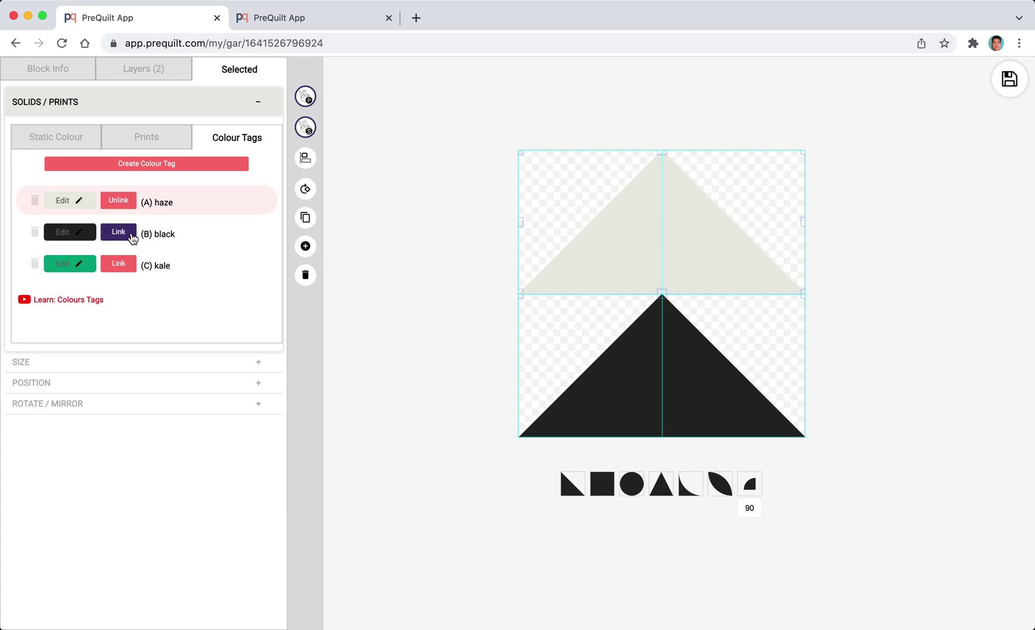
{"action": "left_click", "coordinate": [132, 236]}
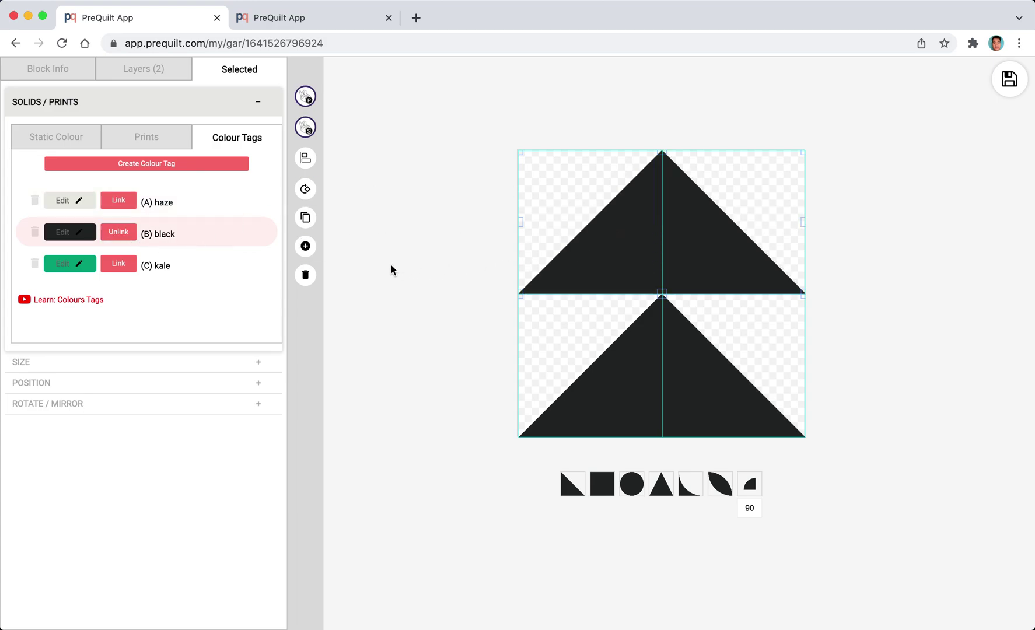
{"action": "left_click", "coordinate": [310, 198]}
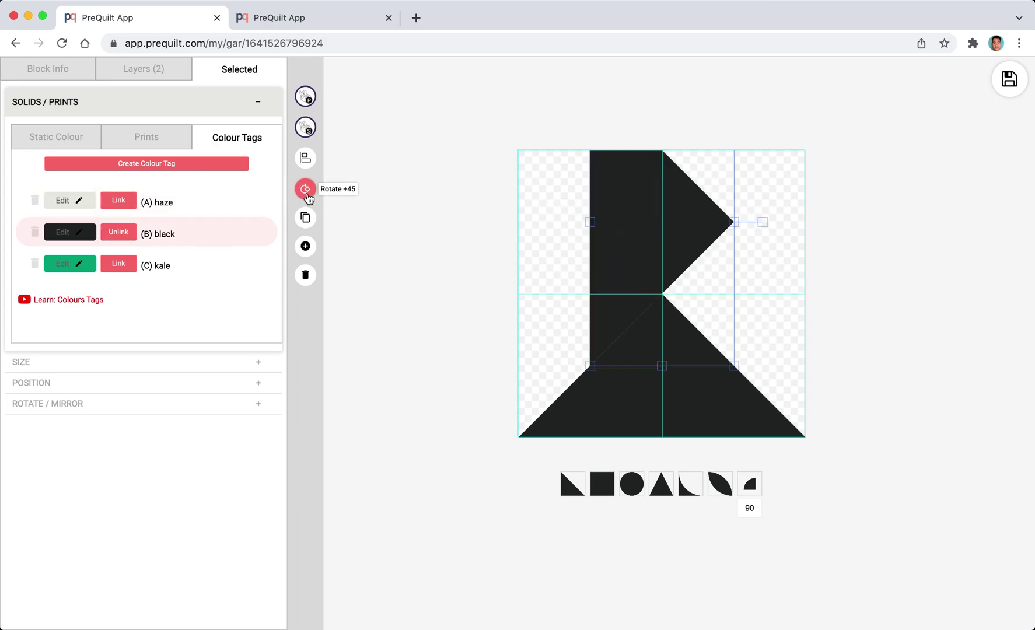
{"action": "left_click", "coordinate": [308, 199]}
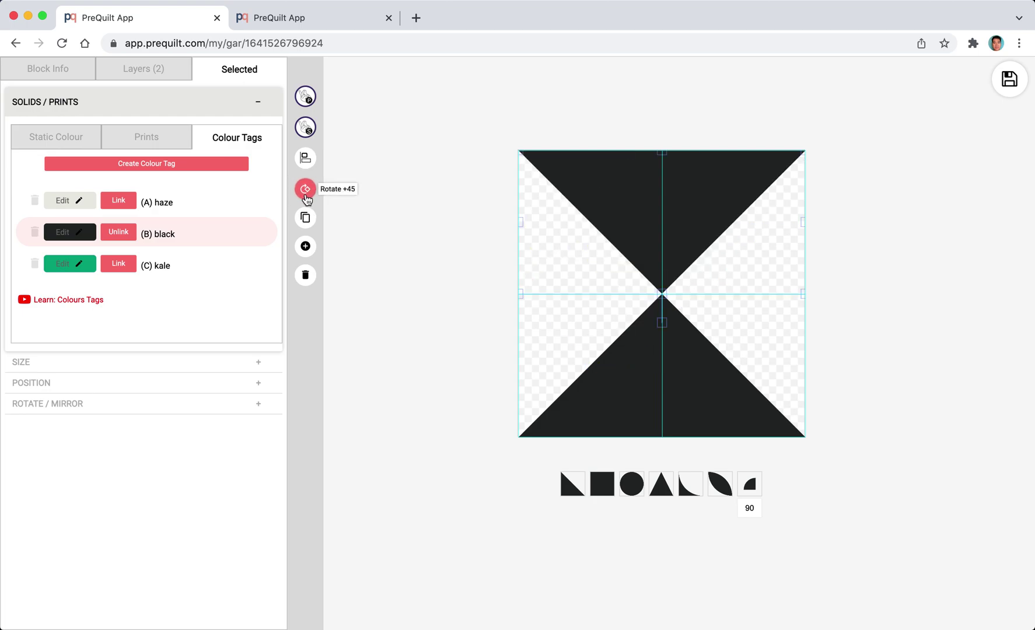
{"action": "left_click", "coordinate": [998, 298]}
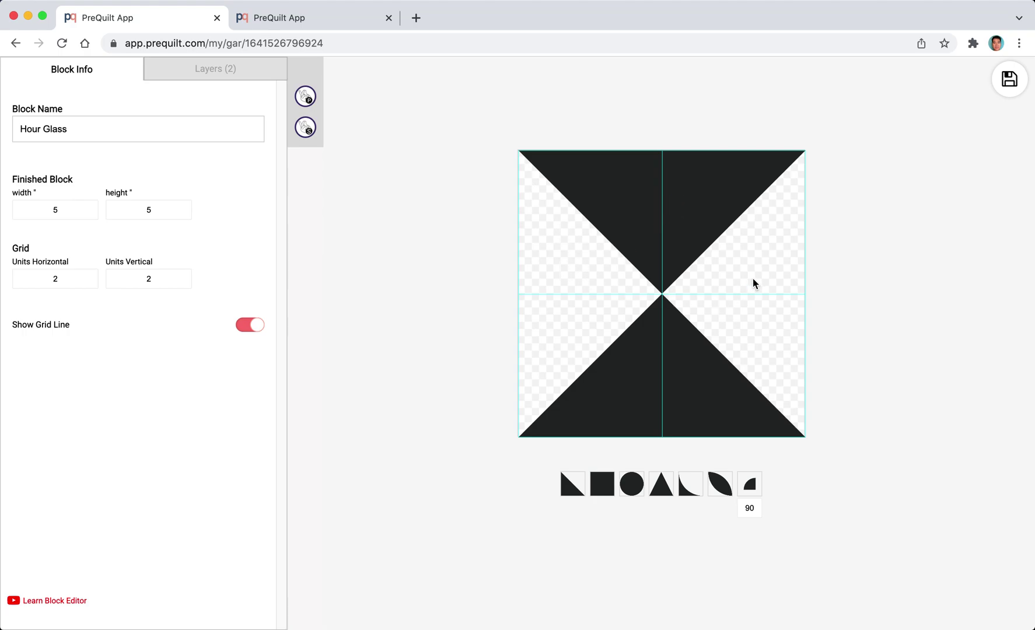
Add a haze triangle and snap it into the block's upper-left corner with Snap to Position.
{"action": "left_click", "coordinate": [667, 493]}
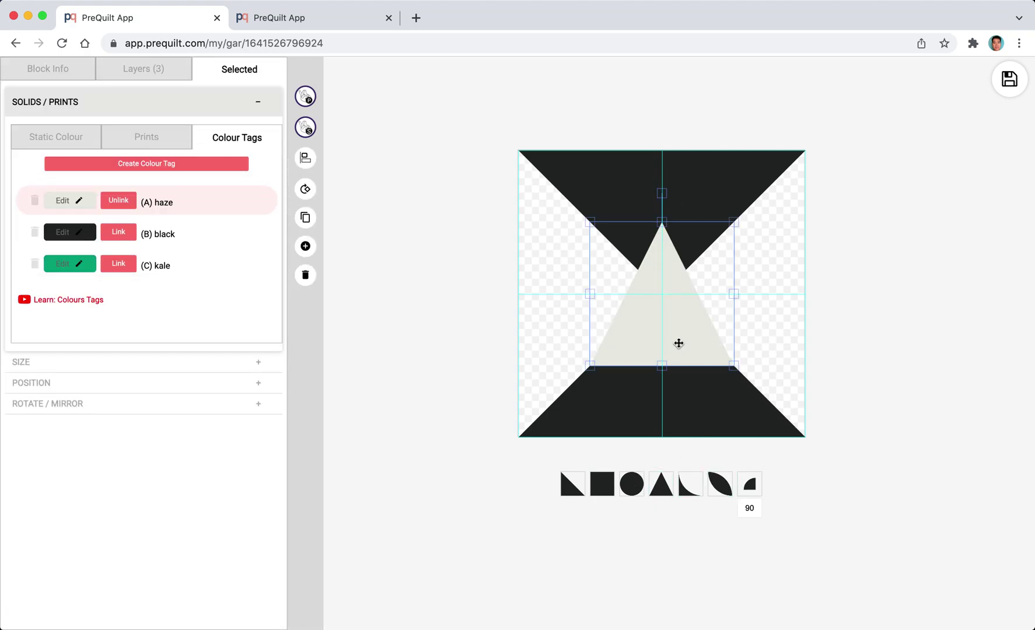
{"action": "left_click_drag", "start_coordinate": [671, 344], "coordinate": [598, 261]}
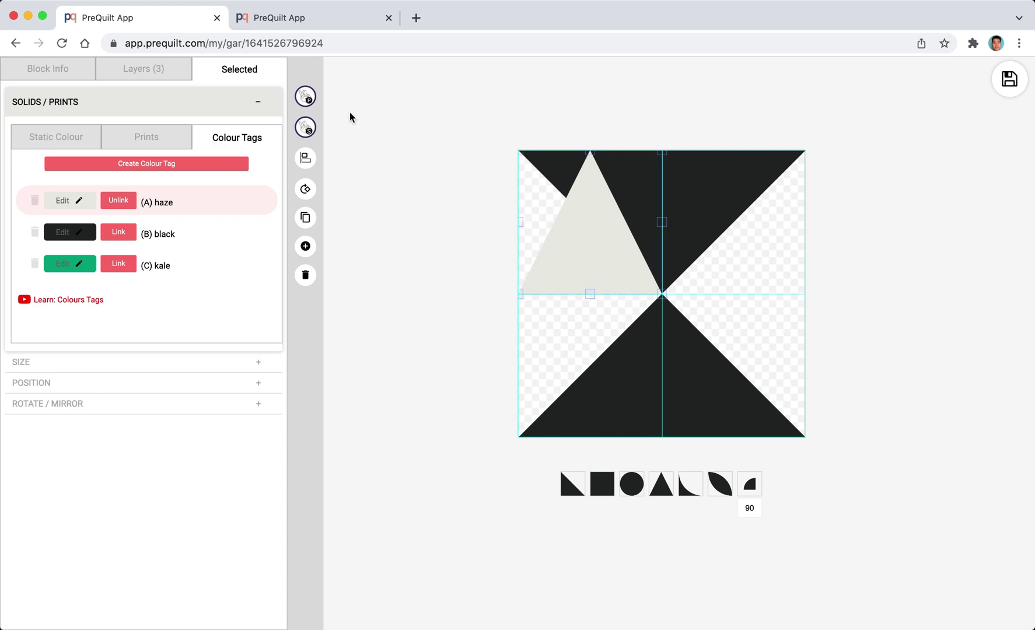
{"action": "left_click", "coordinate": [305, 98]}
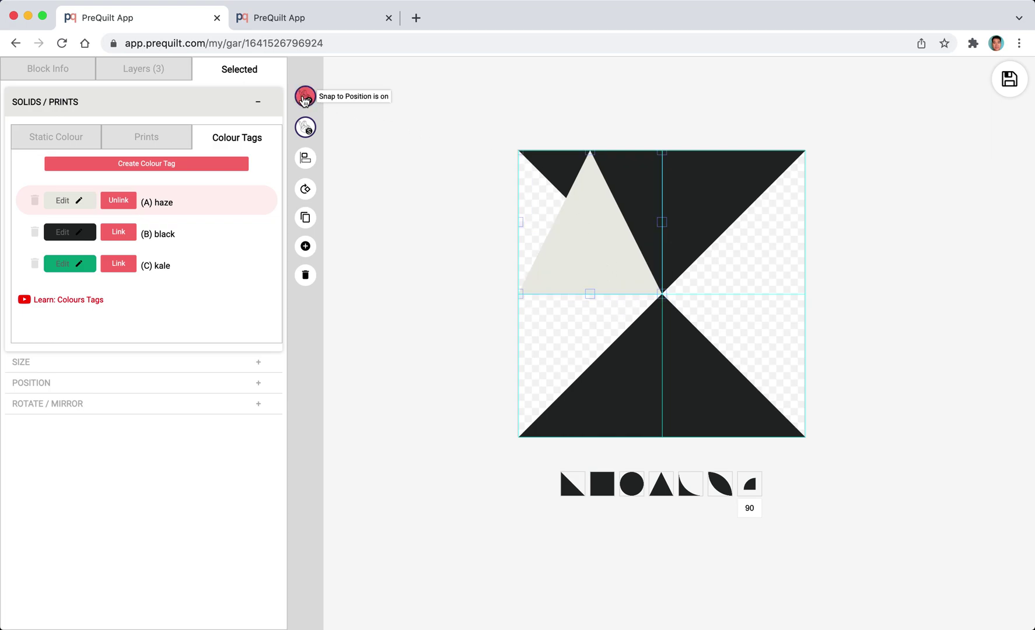
{"action": "left_click", "coordinate": [304, 99]}
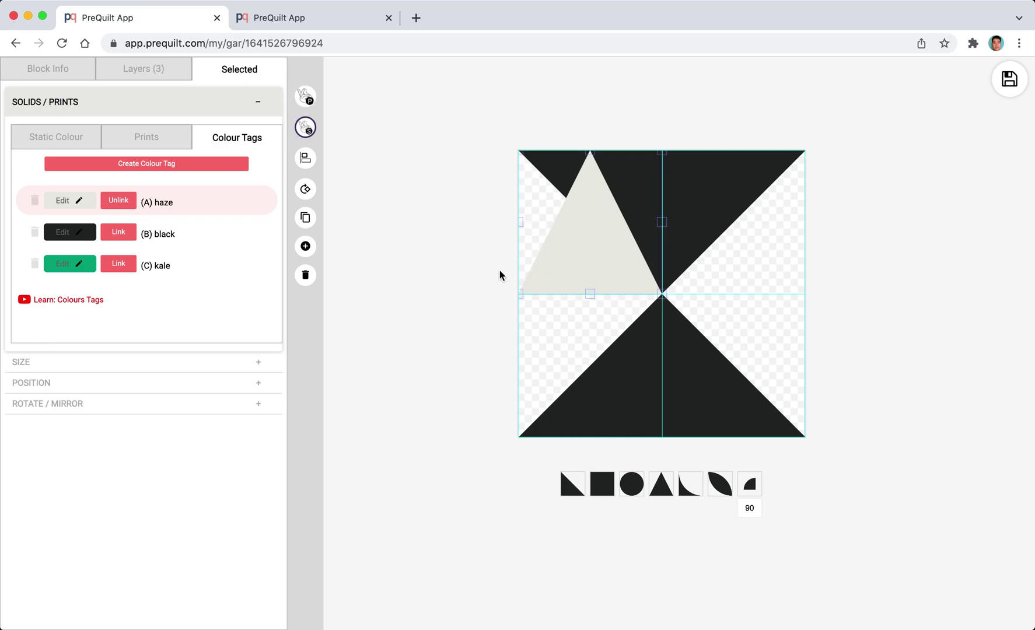
{"action": "left_click_drag", "start_coordinate": [584, 242], "coordinate": [617, 260]}
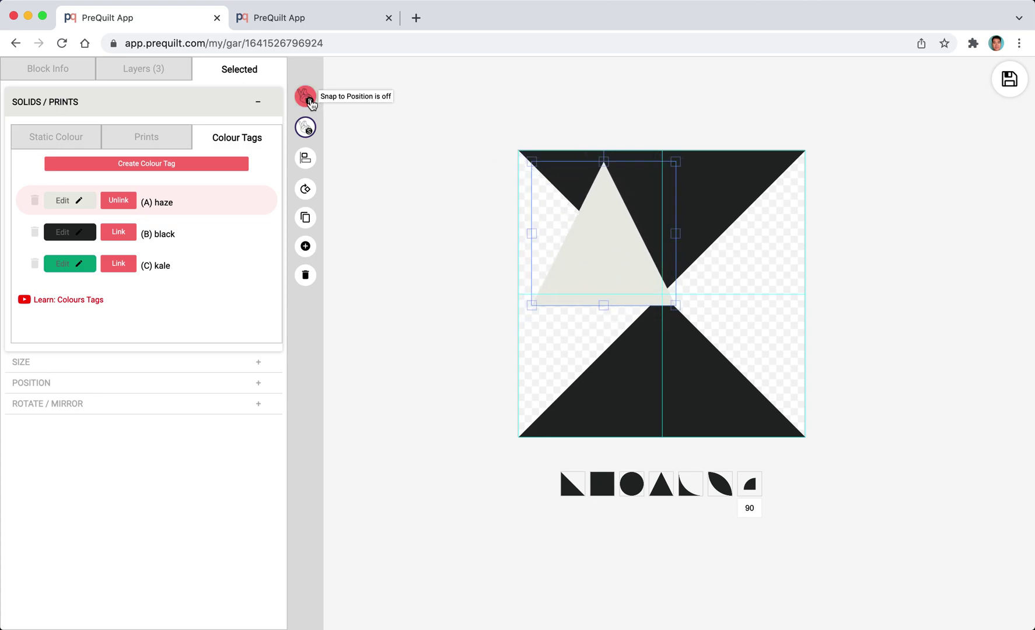
{"action": "left_click", "coordinate": [306, 97]}
{"action": "left_click", "coordinate": [619, 236]}
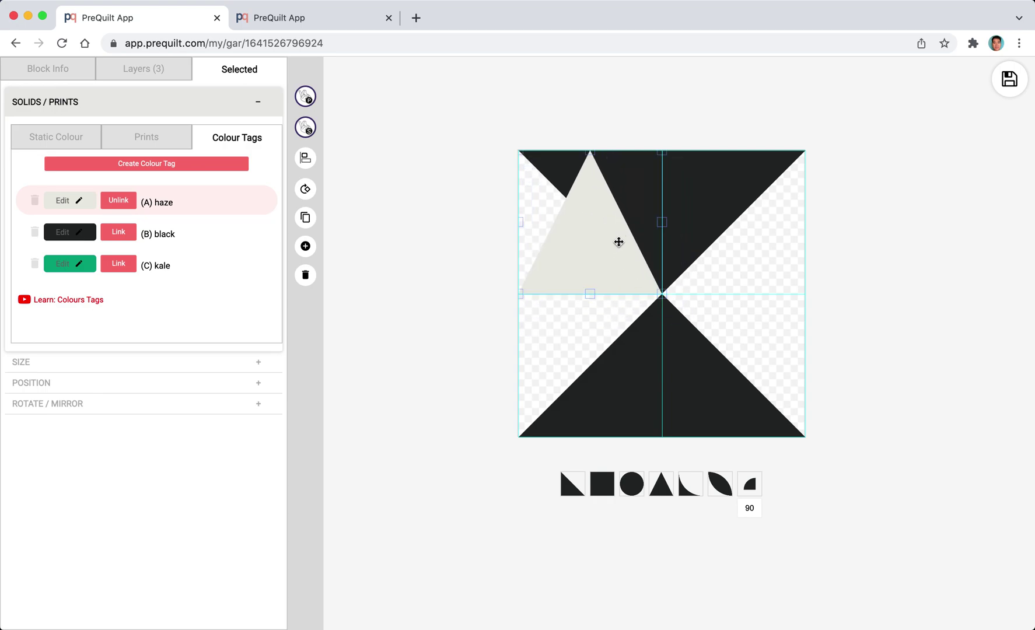
Rotate the haze triangle to point right and stretch it down the left half with Snap to Scale.
{"action": "left_click", "coordinate": [306, 190]}
{"action": "left_click", "coordinate": [306, 190]}
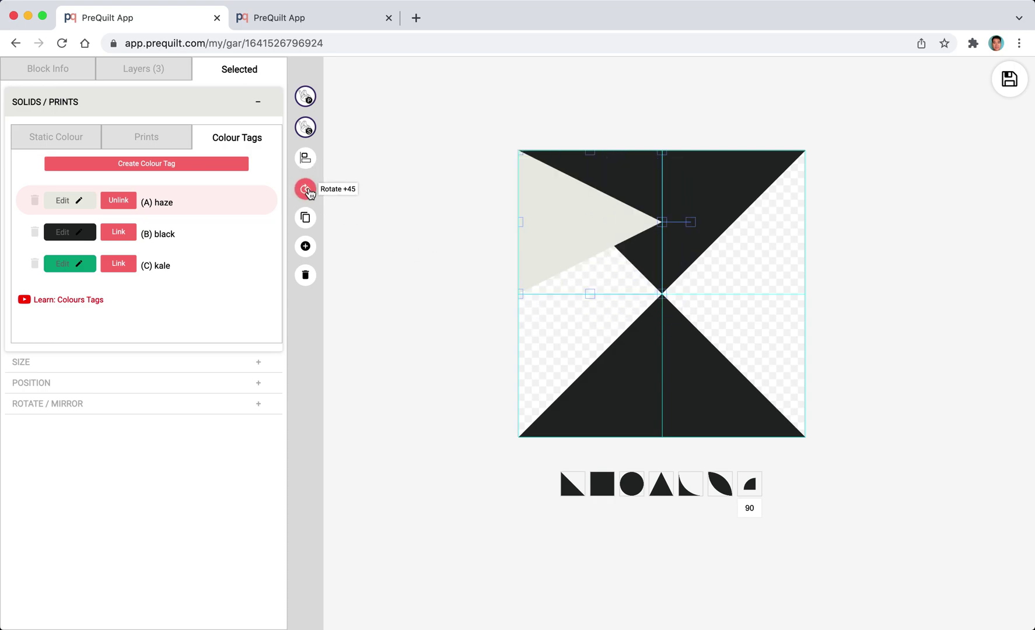
{"action": "left_click", "coordinate": [307, 129]}
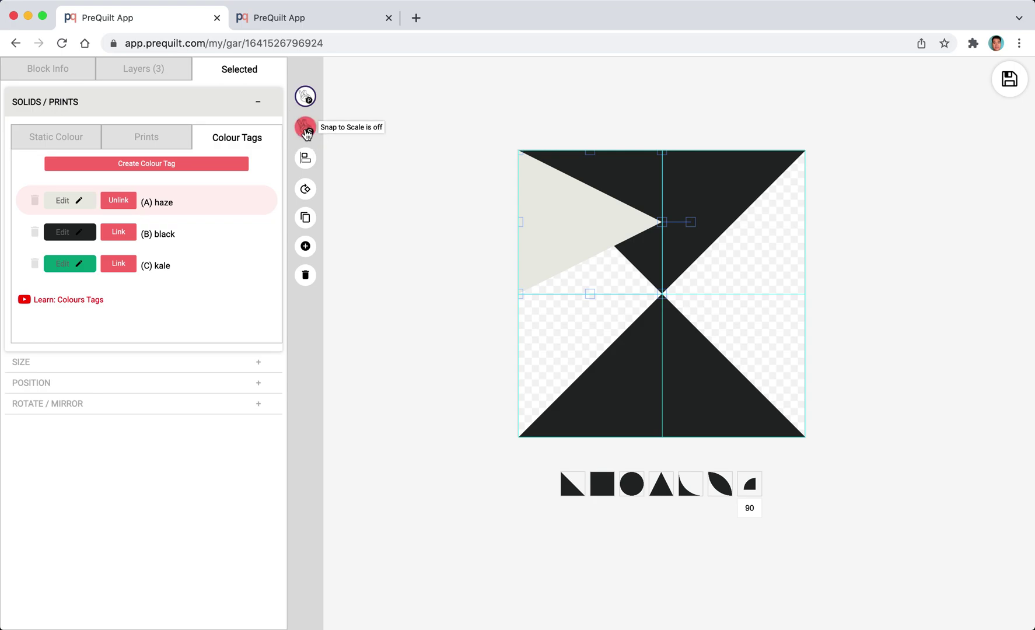
{"action": "left_click_drag", "start_coordinate": [590, 294], "coordinate": [590, 339]}
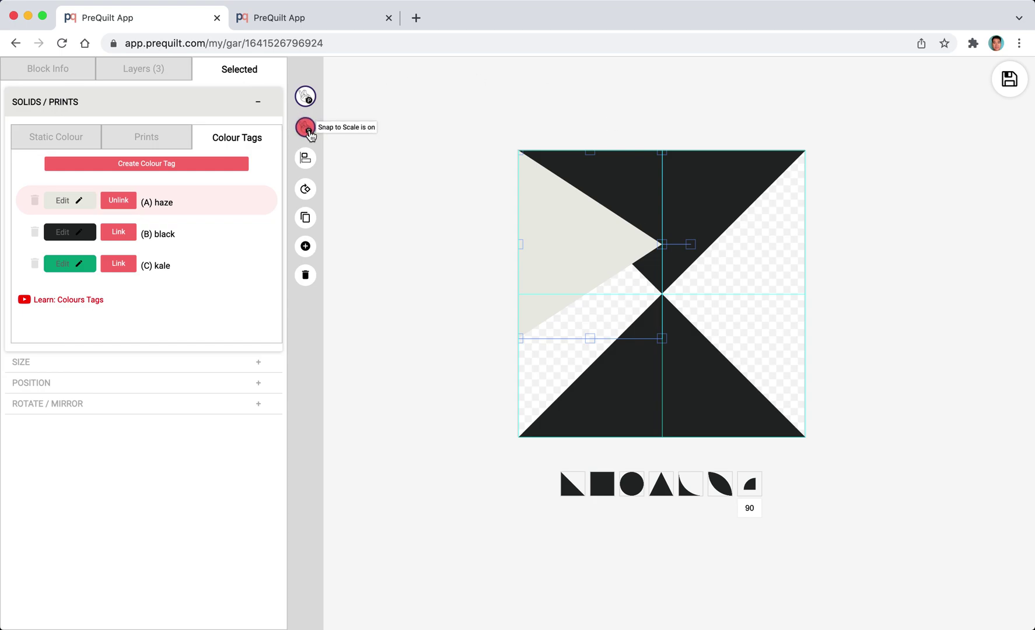
{"action": "left_click", "coordinate": [305, 127]}
{"action": "left_click_drag", "start_coordinate": [590, 338], "coordinate": [590, 411]}
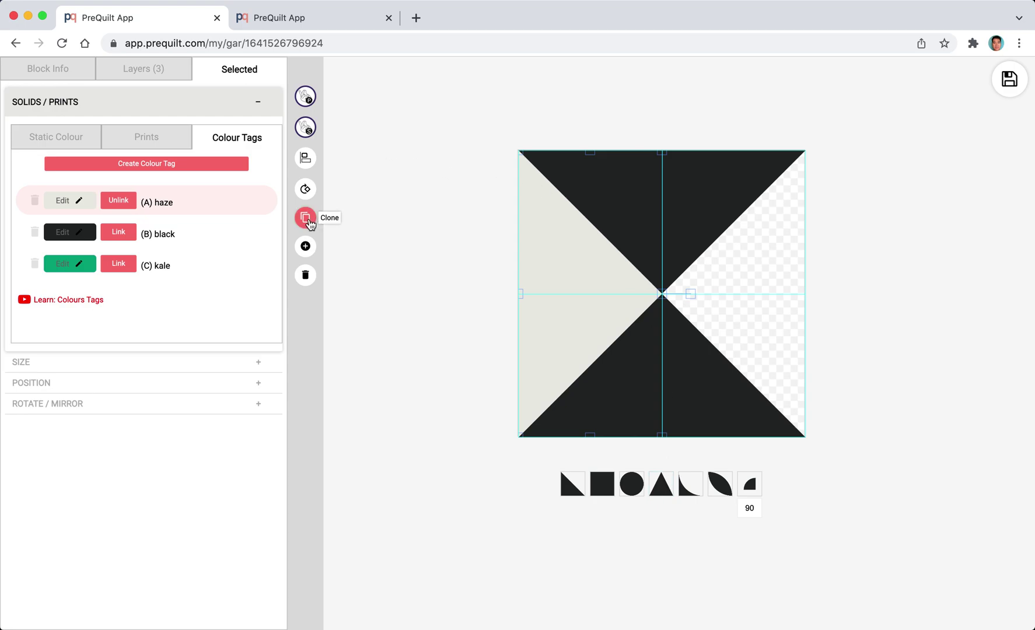
Clone the haze triangle, rotate the copy to point left and move it into the right half.
{"action": "left_click", "coordinate": [306, 218]}
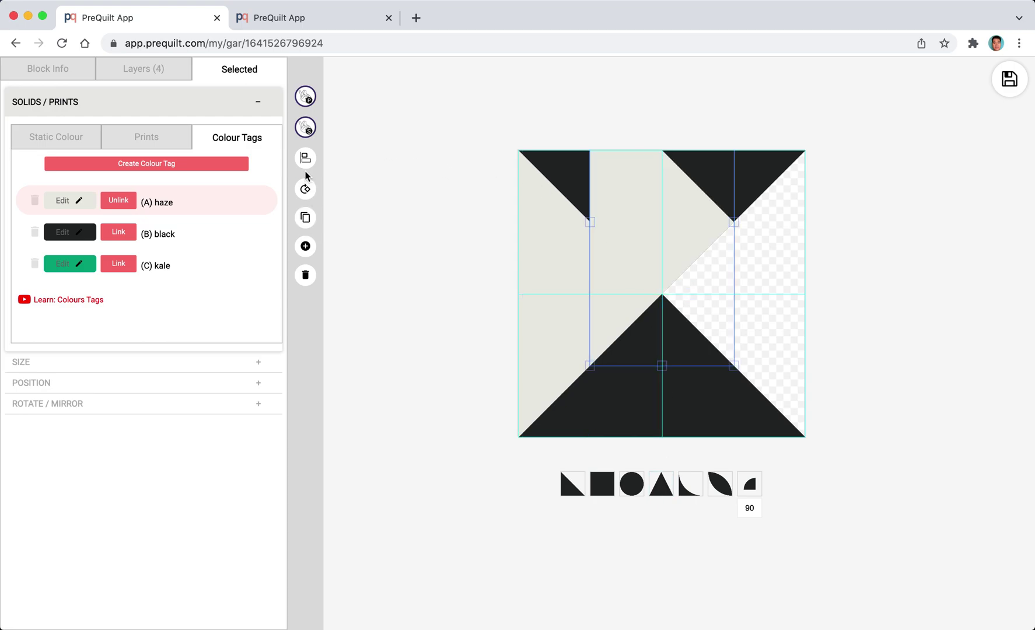
{"action": "left_click", "coordinate": [305, 188]}
{"action": "left_click", "coordinate": [305, 188]}
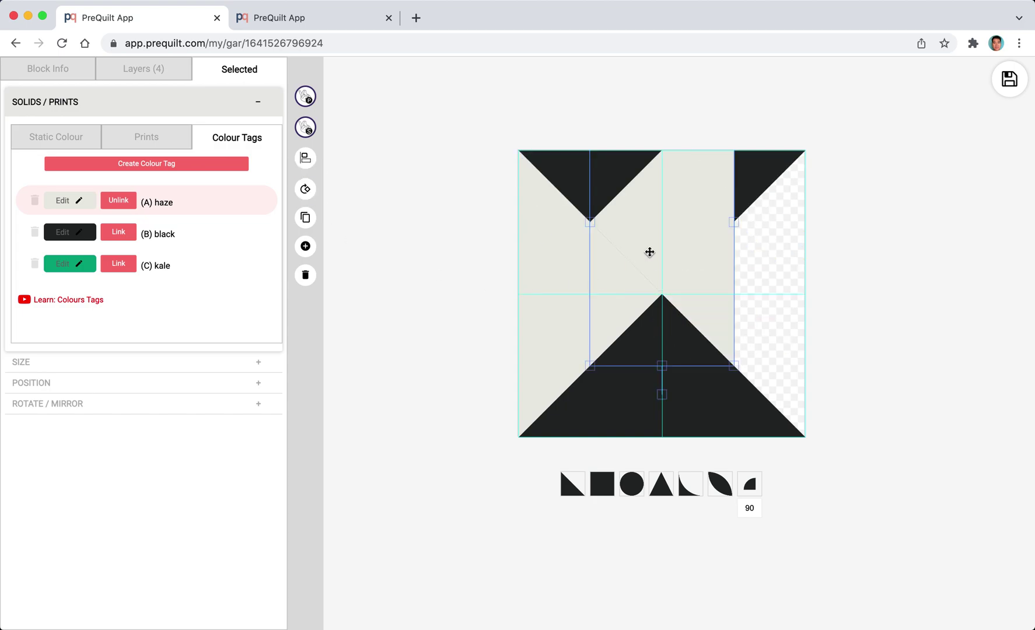
{"action": "mouse_move", "coordinate": [649, 251]}
{"action": "left_mouse_down"}
{"action": "mouse_move", "coordinate": [662, 272]}
{"action": "mouse_move", "coordinate": [742, 296]}
{"action": "mouse_move", "coordinate": [742, 309]}
{"action": "left_mouse_up"}
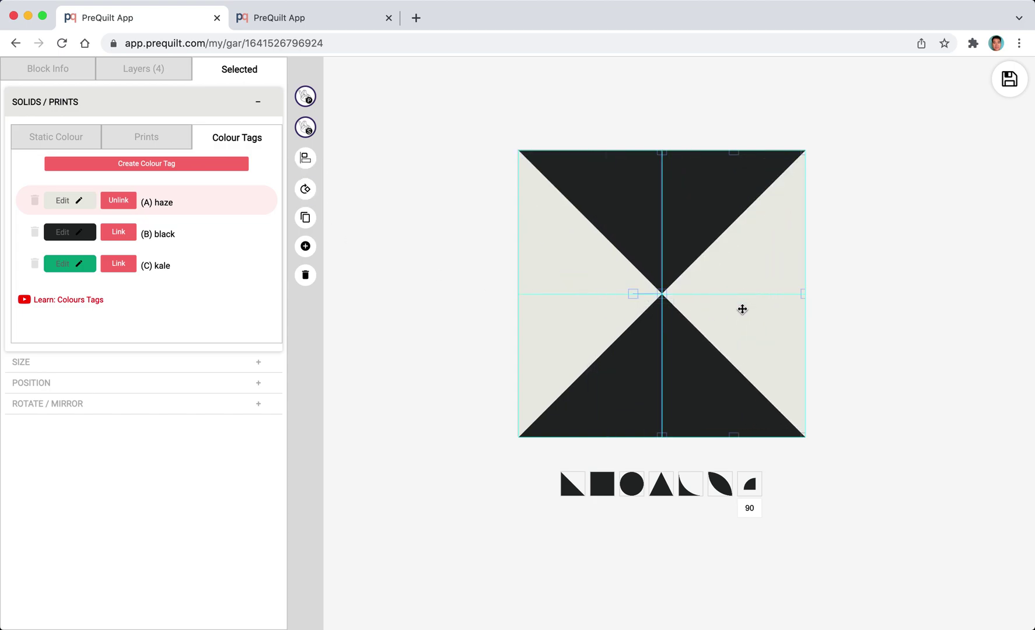
{"action": "left_click", "coordinate": [890, 267]}
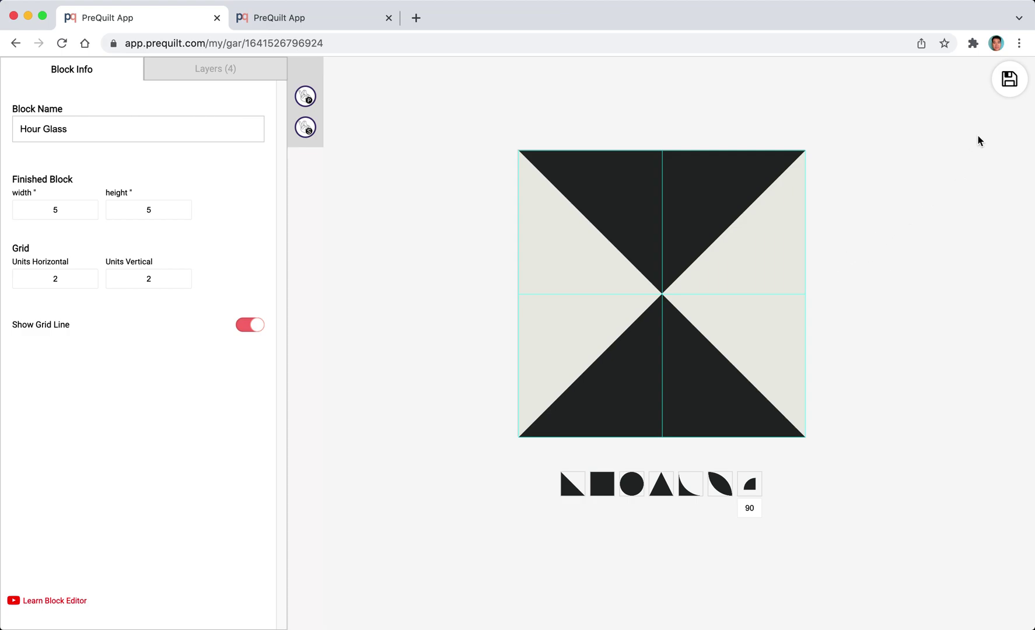
Save Hour Glass to the quilt, check the sample's Hunter's Star block, and start a new custom block.
{"action": "left_click", "coordinate": [1009, 79]}
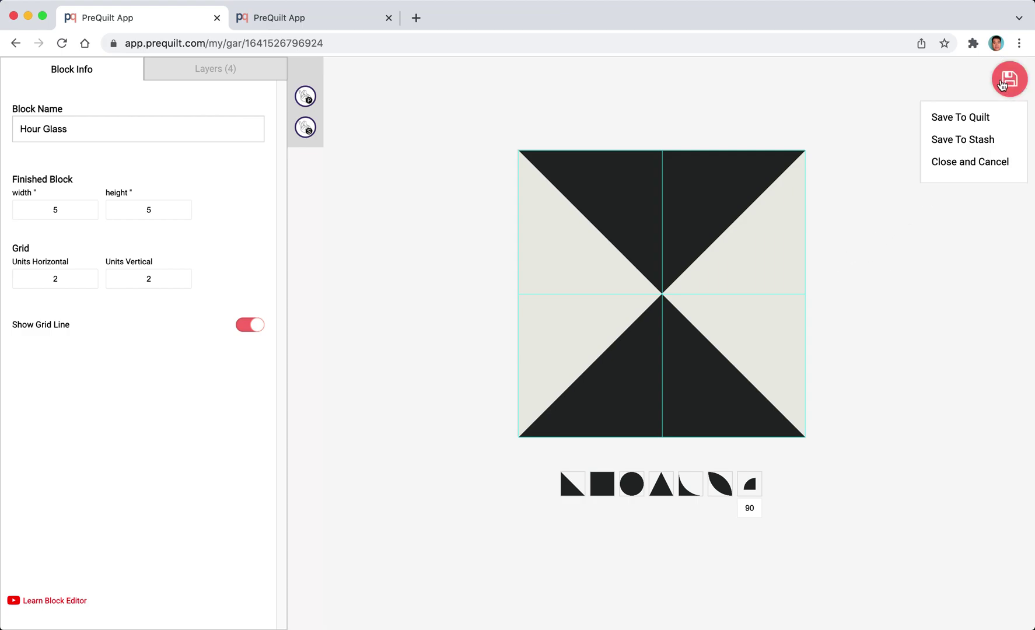
{"action": "left_click", "coordinate": [961, 117]}
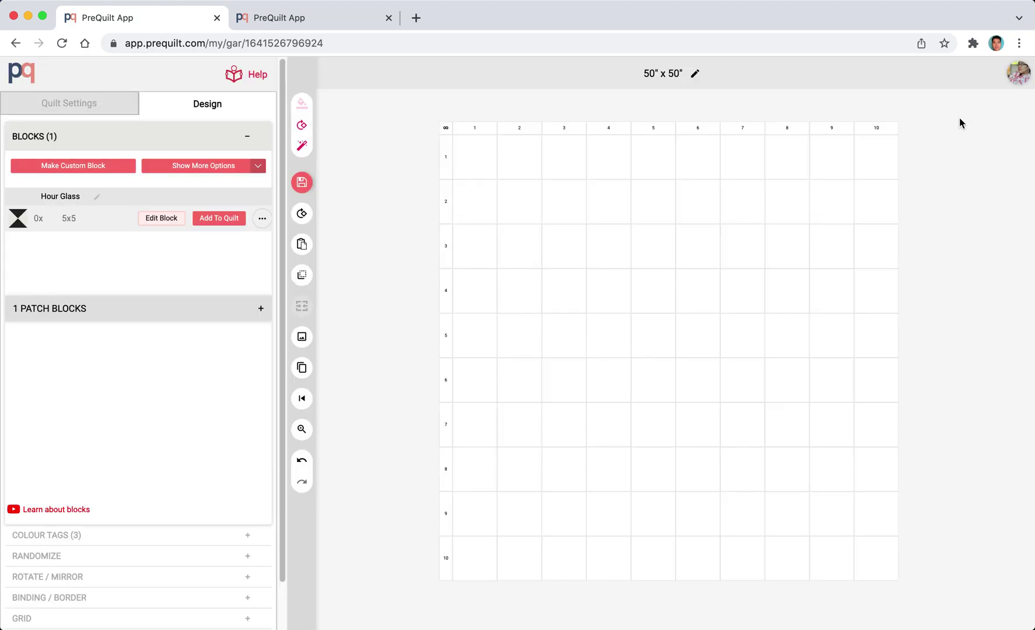
{"action": "left_click", "coordinate": [338, 25]}
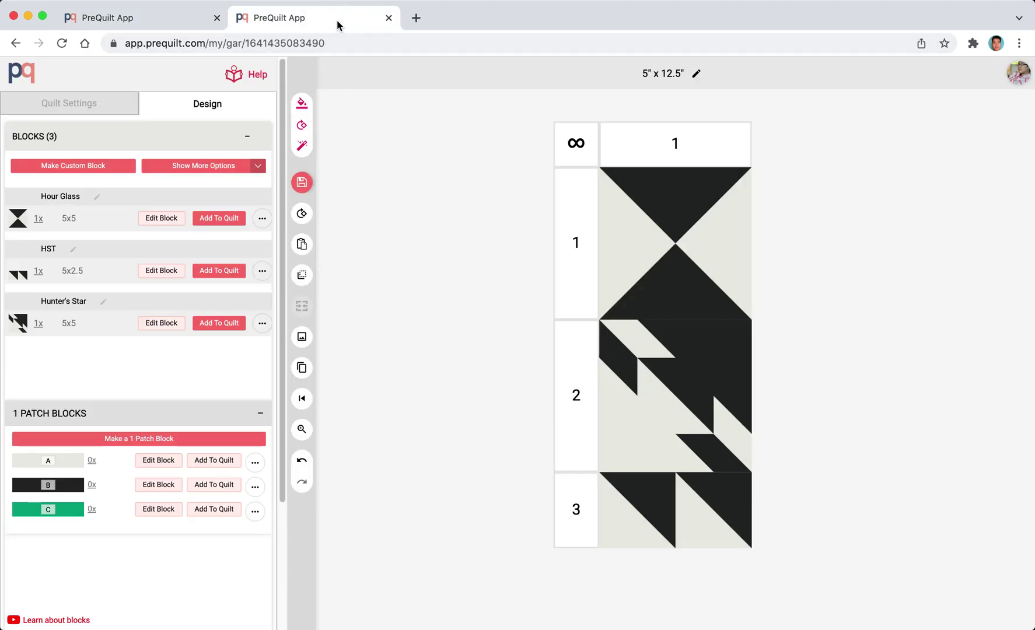
{"action": "left_click", "coordinate": [671, 373]}
{"action": "left_click", "coordinate": [682, 374]}
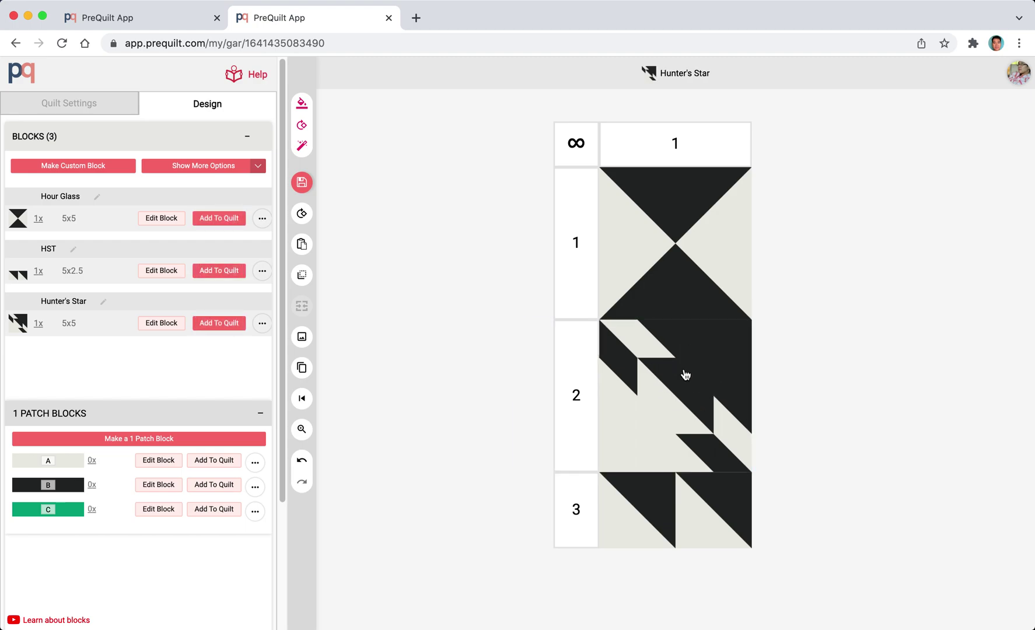
{"action": "left_click", "coordinate": [145, 21]}
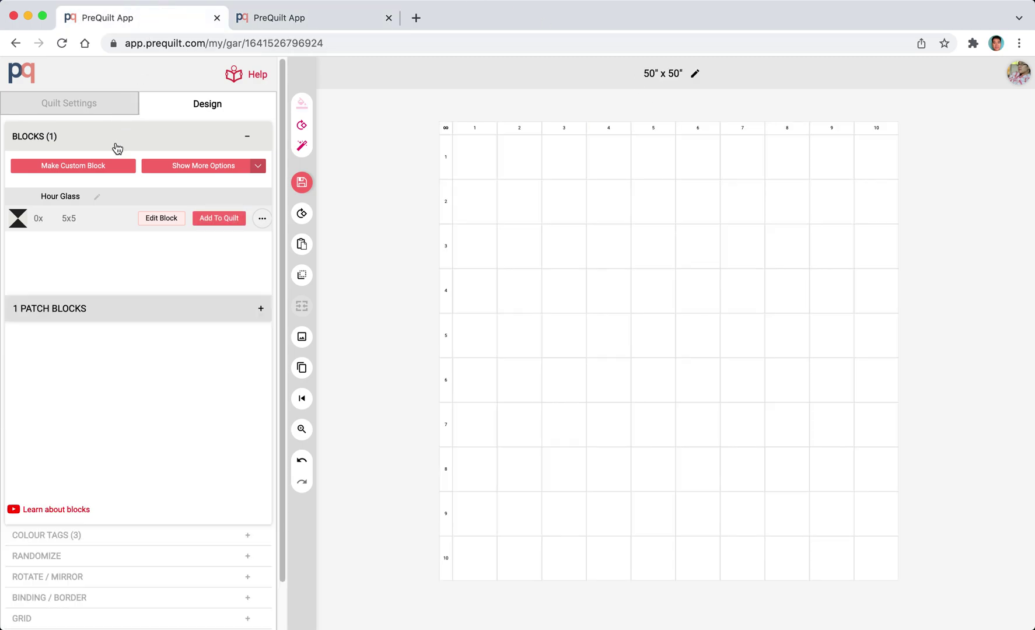
{"action": "left_click", "coordinate": [68, 165]}
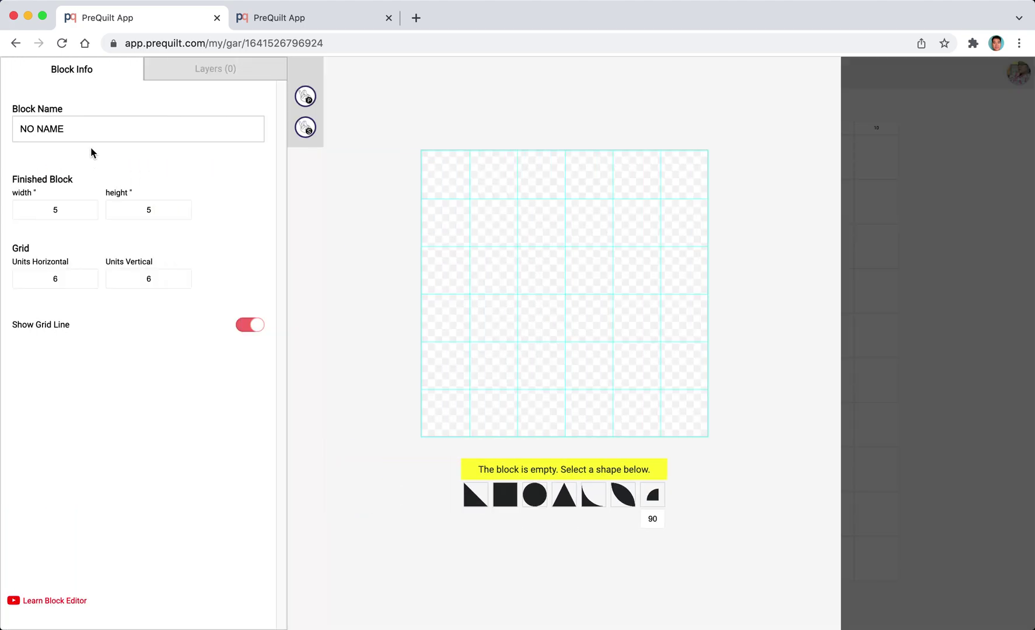
Name the new block 'Hunter Star' and set its grid to 4 x 4 units.
{"action": "left_click", "coordinate": [87, 132]}
{"action": "type", "text": "Hu"}
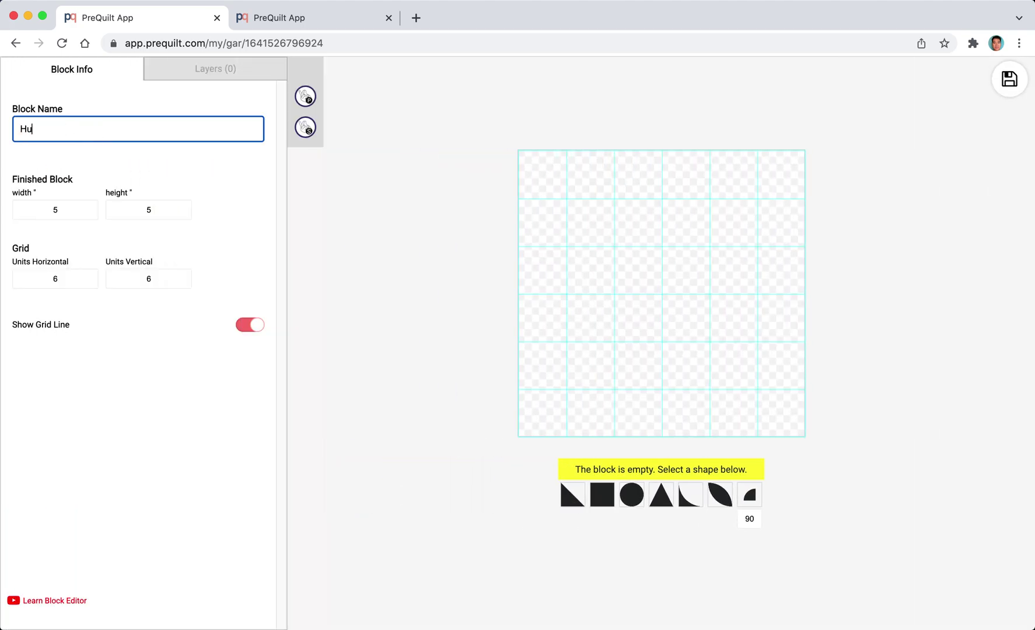
{"action": "type", "text": "nter Star"}
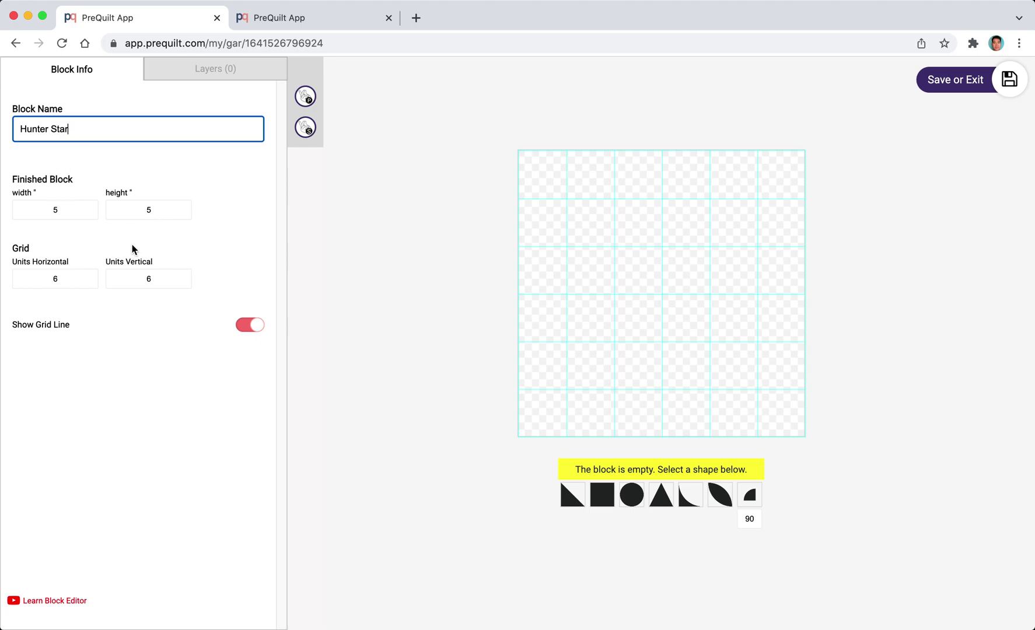
{"action": "left_click", "coordinate": [66, 281]}
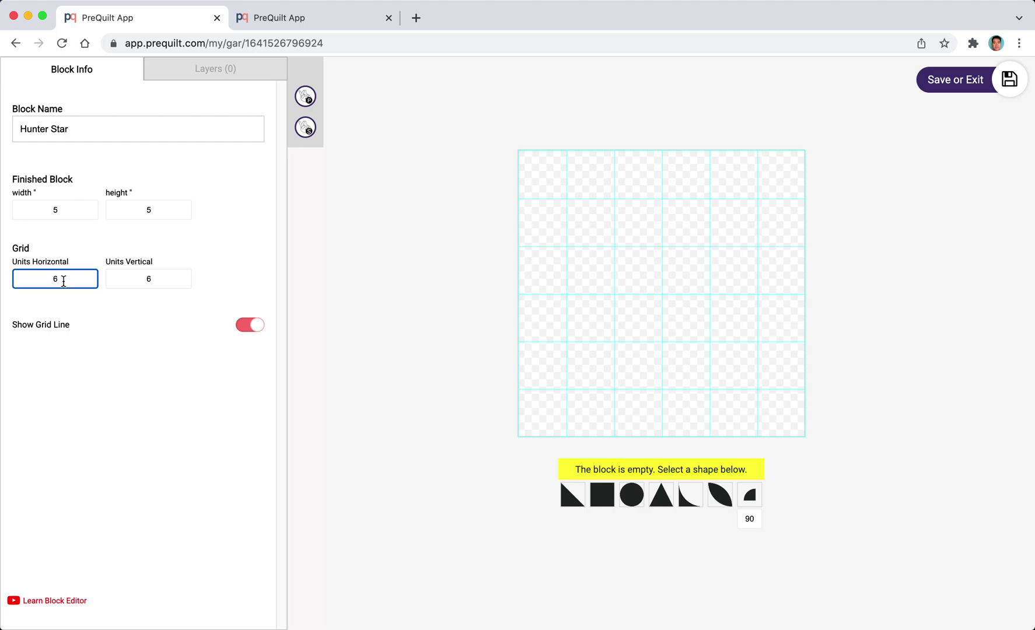
{"action": "key", "text": "Down"}
{"action": "key", "text": "Down"}
{"action": "key", "text": "Tab"}
{"action": "key", "text": "Down"}
{"action": "key", "text": "Down"}
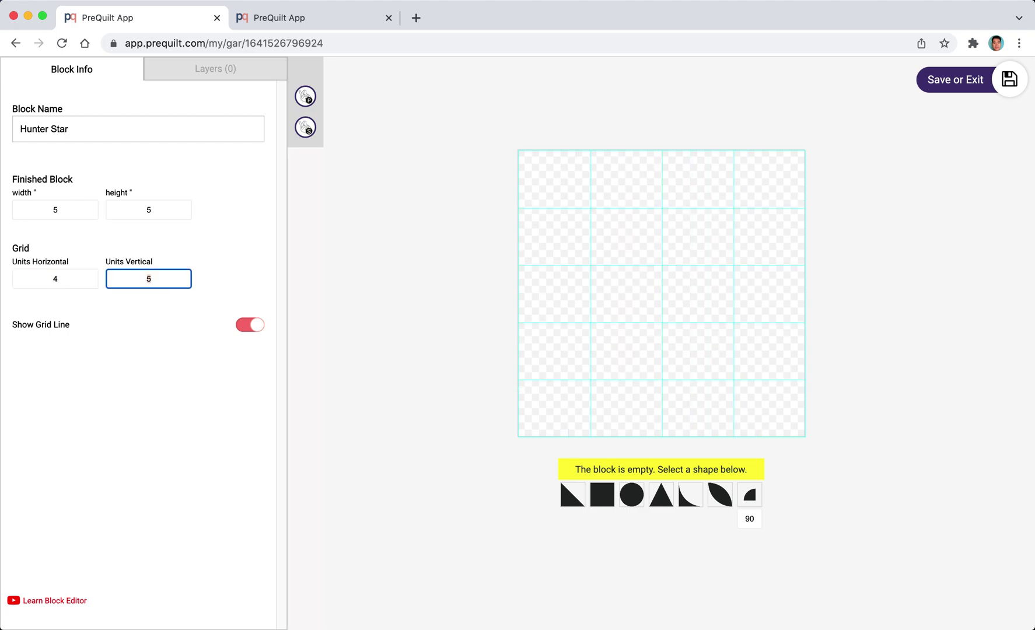
Add a haze square enlarged to fill the 2x2 bottom-left quarter of the block.
{"action": "left_click", "coordinate": [602, 495]}
{"action": "left_click_drag", "start_coordinate": [661, 301], "coordinate": [568, 400]}
{"action": "left_click_drag", "start_coordinate": [590, 364], "coordinate": [665, 304]}
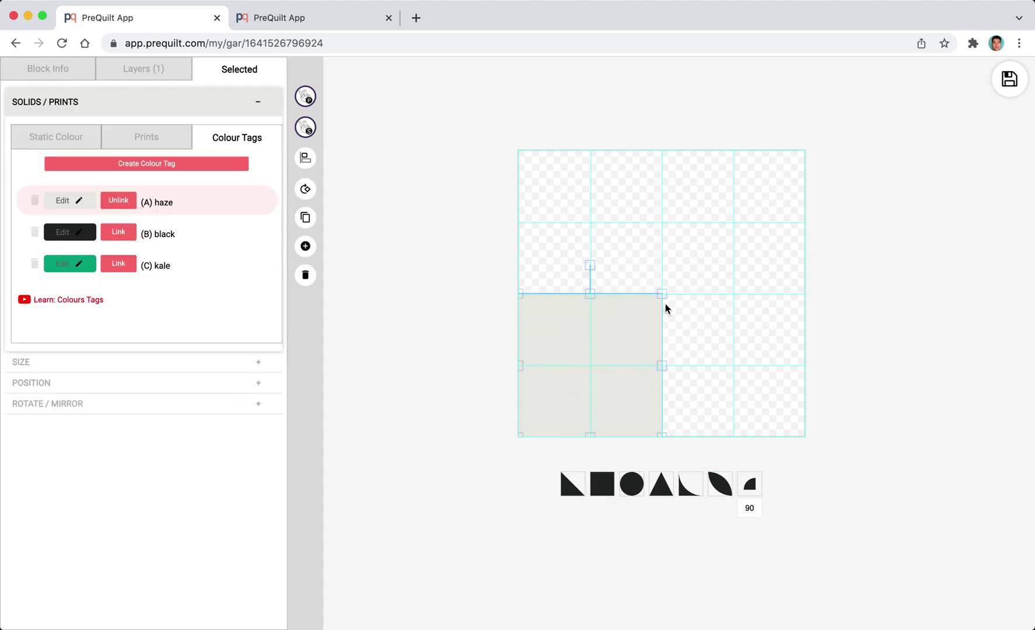
Place three haze triangles: beside the square's upper right, diagonally above it, and left column second row.
{"action": "left_click", "coordinate": [578, 495]}
{"action": "left_click_drag", "start_coordinate": [661, 290], "coordinate": [702, 243]}
{"action": "left_click_drag", "start_coordinate": [686, 320], "coordinate": [726, 361]}
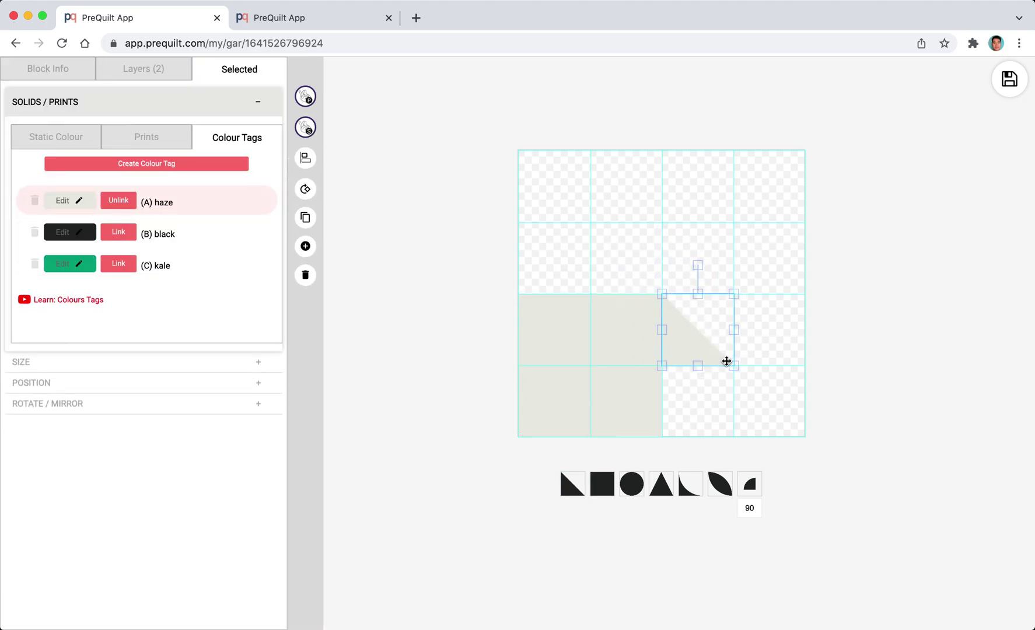
{"action": "left_click", "coordinate": [569, 483]}
{"action": "left_click_drag", "start_coordinate": [657, 309], "coordinate": [626, 273]}
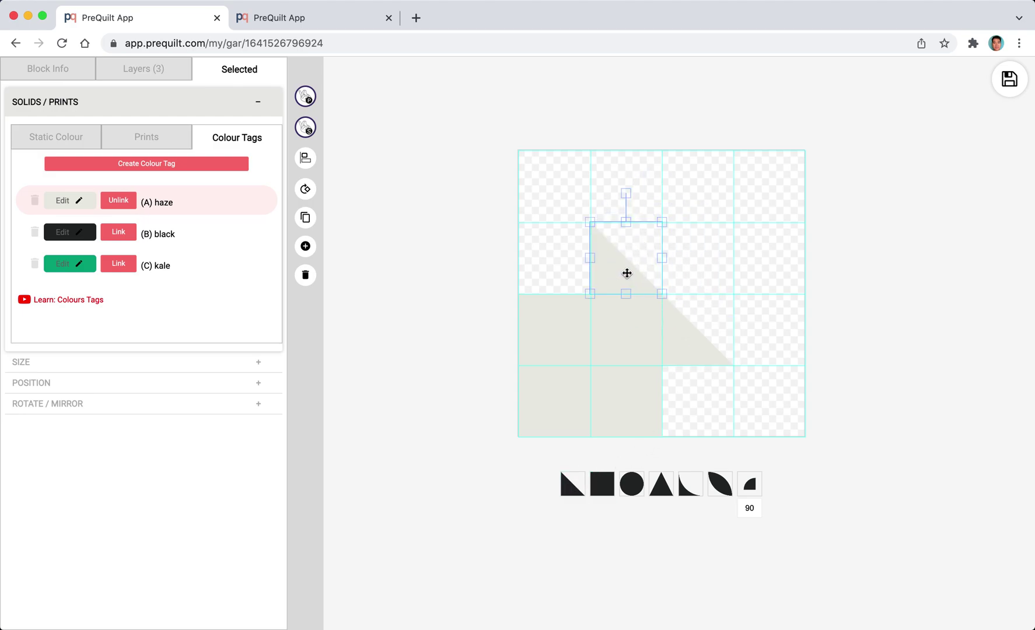
{"action": "left_click", "coordinate": [568, 483]}
{"action": "left_click_drag", "start_coordinate": [637, 313], "coordinate": [584, 325]}
Place four more triangles in the bottom row, top row, right column and top-left cell.
{"action": "left_click", "coordinate": [568, 483]}
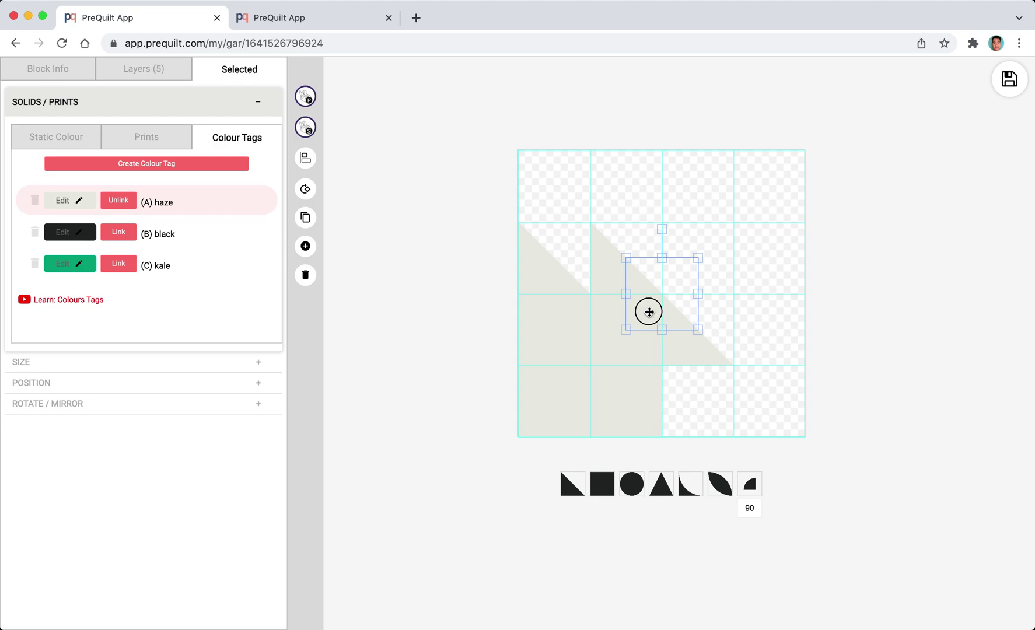
{"action": "left_click_drag", "start_coordinate": [648, 312], "coordinate": [710, 415]}
{"action": "left_click", "coordinate": [580, 490]}
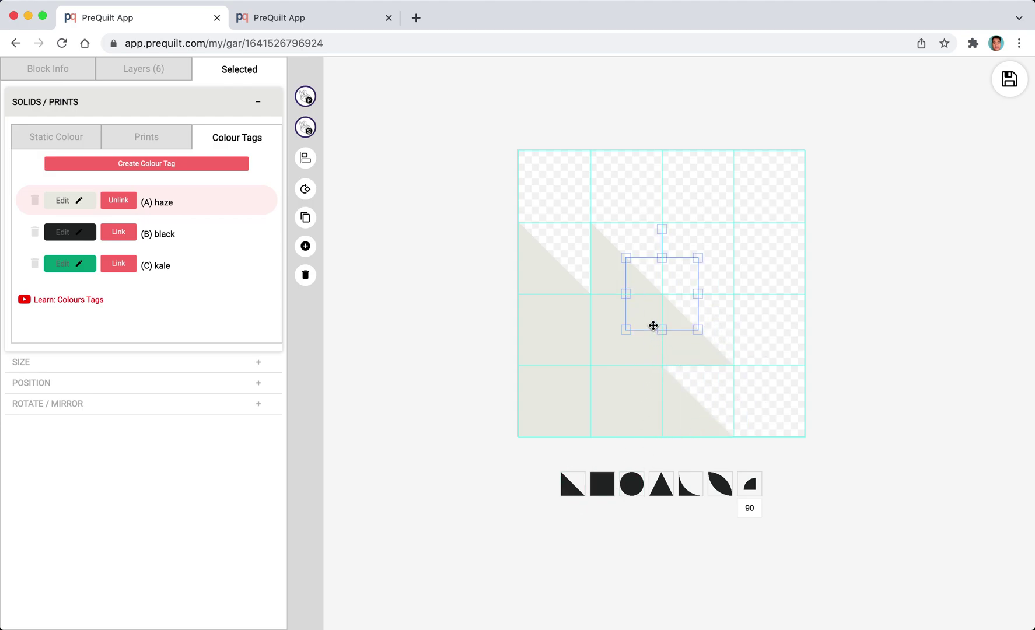
{"action": "left_click_drag", "start_coordinate": [653, 325], "coordinate": [616, 224]}
{"action": "left_click", "coordinate": [569, 483]}
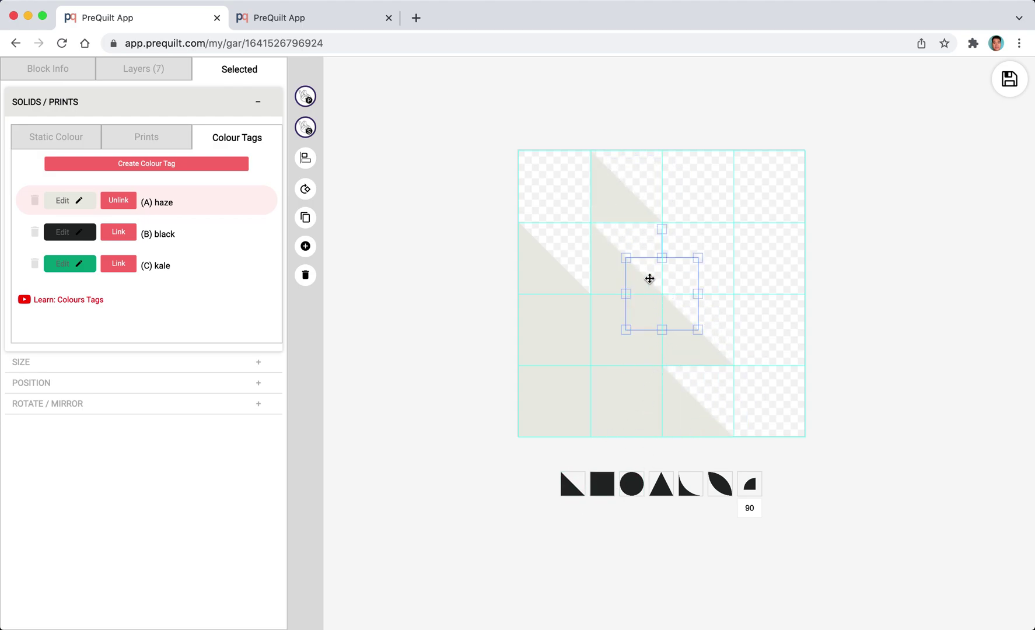
{"action": "left_click_drag", "start_coordinate": [649, 278], "coordinate": [747, 349]}
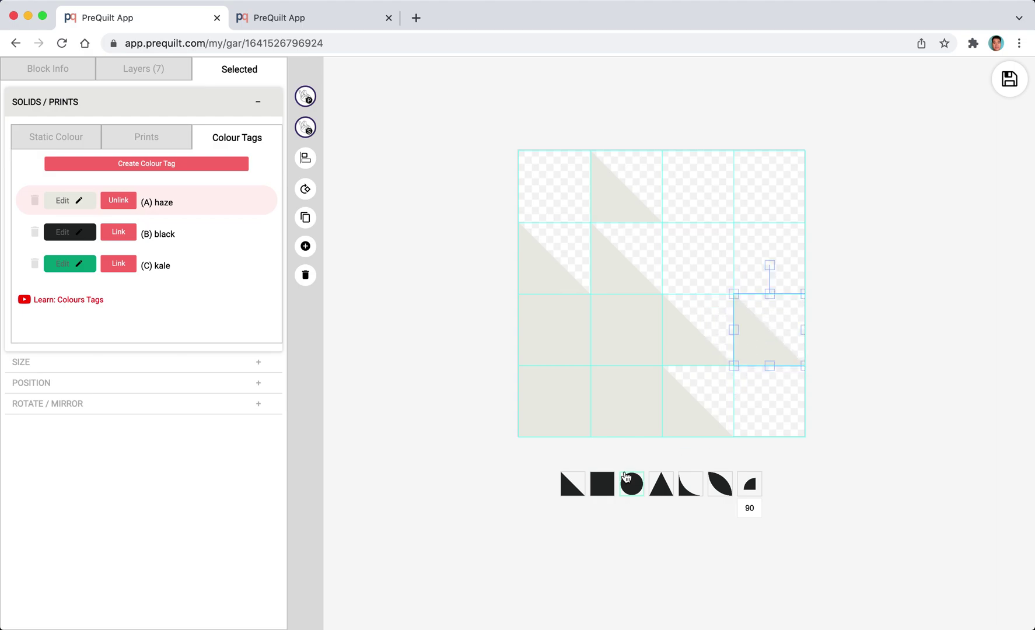
{"action": "left_click", "coordinate": [566, 482]}
{"action": "left_click_drag", "start_coordinate": [649, 312], "coordinate": [565, 203]}
Rotate the top-left triangle four 45° turns and clone it into the bottom-right cell.
{"action": "left_click", "coordinate": [302, 189]}
{"action": "left_click", "coordinate": [301, 188]}
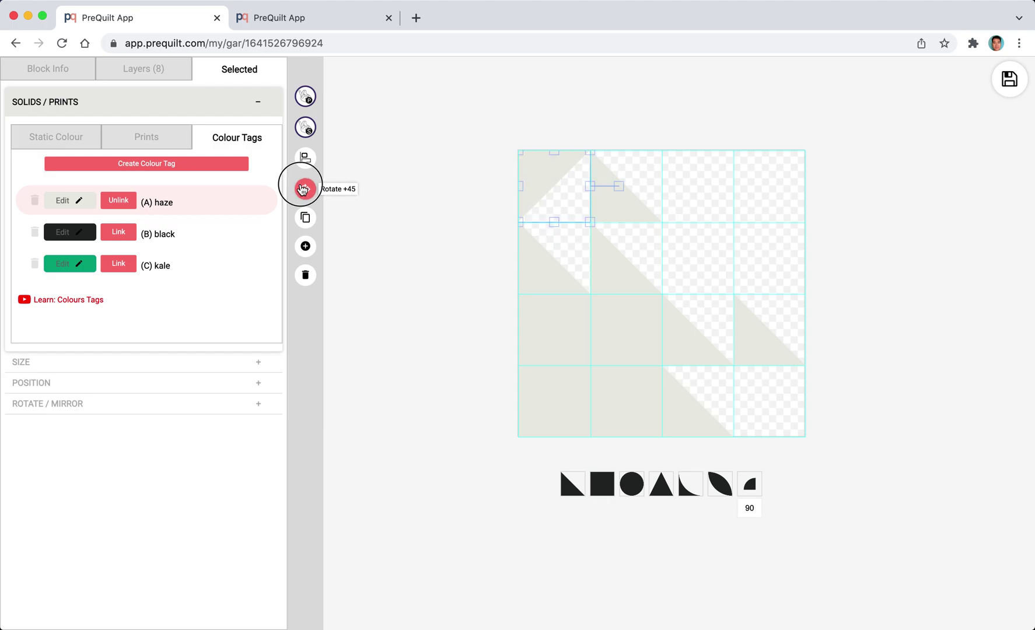
{"action": "left_click", "coordinate": [302, 188]}
{"action": "left_click", "coordinate": [301, 188]}
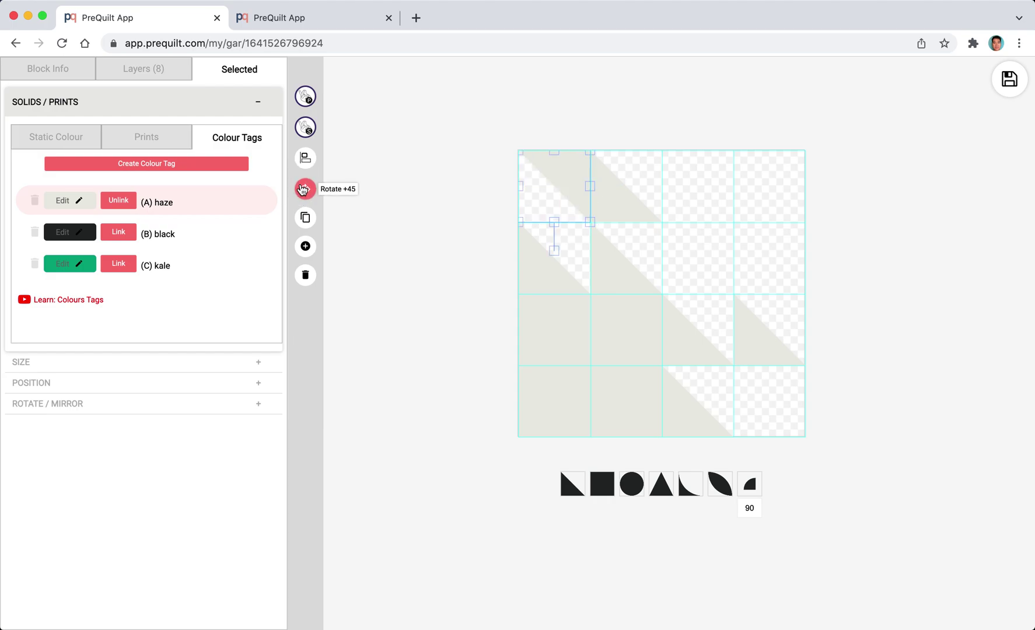
{"action": "left_click", "coordinate": [309, 216]}
{"action": "mouse_move", "coordinate": [612, 214]}
{"action": "left_mouse_down"}
{"action": "mouse_move", "coordinate": [725, 378]}
{"action": "mouse_move", "coordinate": [776, 401]}
{"action": "left_mouse_up"}
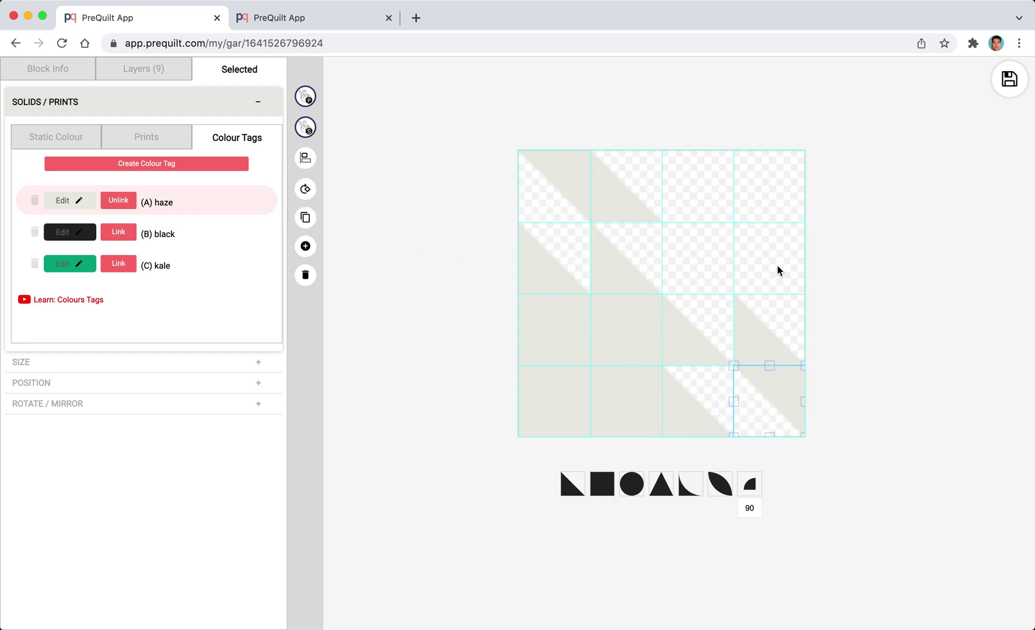
{"action": "left_click", "coordinate": [768, 181]}
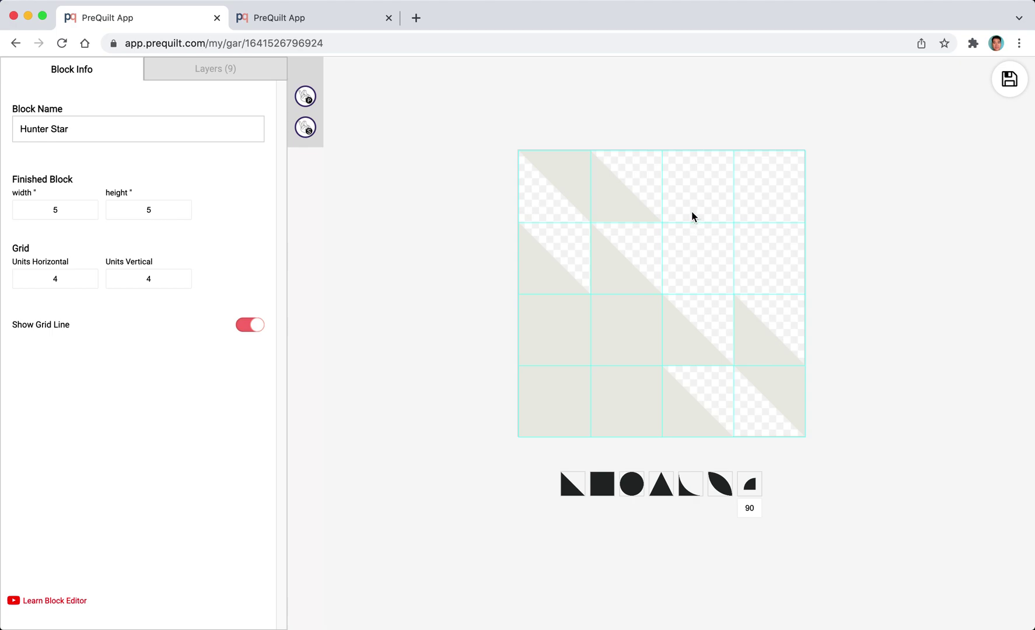
{"action": "left_click", "coordinate": [619, 216]}
{"action": "left_click_drag", "start_coordinate": [620, 216], "coordinate": [642, 203]}
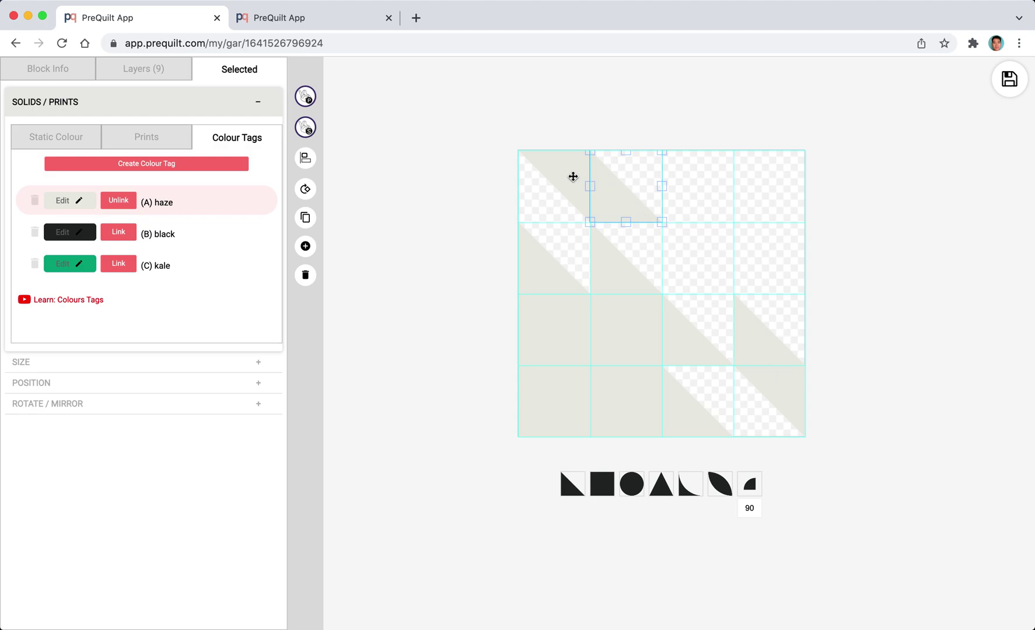
{"action": "left_click", "coordinate": [607, 259], "text": "shift"}
{"action": "left_click", "coordinate": [544, 279], "text": "shift"}
{"action": "left_click_drag", "start_coordinate": [539, 267], "coordinate": [571, 273]}
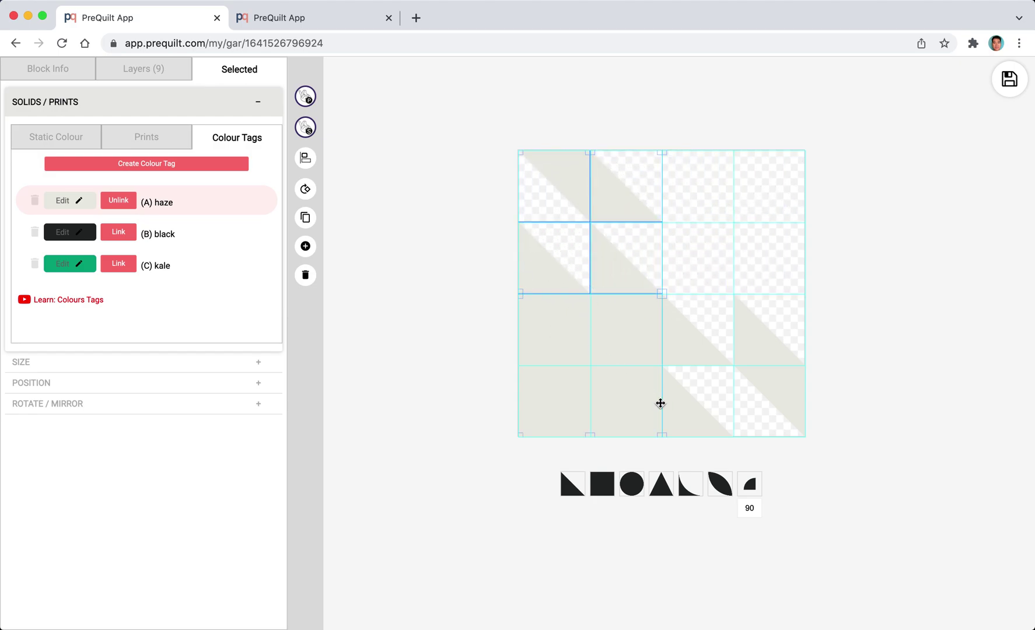
{"action": "left_click", "coordinate": [695, 402], "text": "shift"}
{"action": "left_click", "coordinate": [683, 349], "text": "shift"}
{"action": "left_click", "coordinate": [770, 351], "text": "shift"}
{"action": "left_click", "coordinate": [778, 392], "text": "shift"}
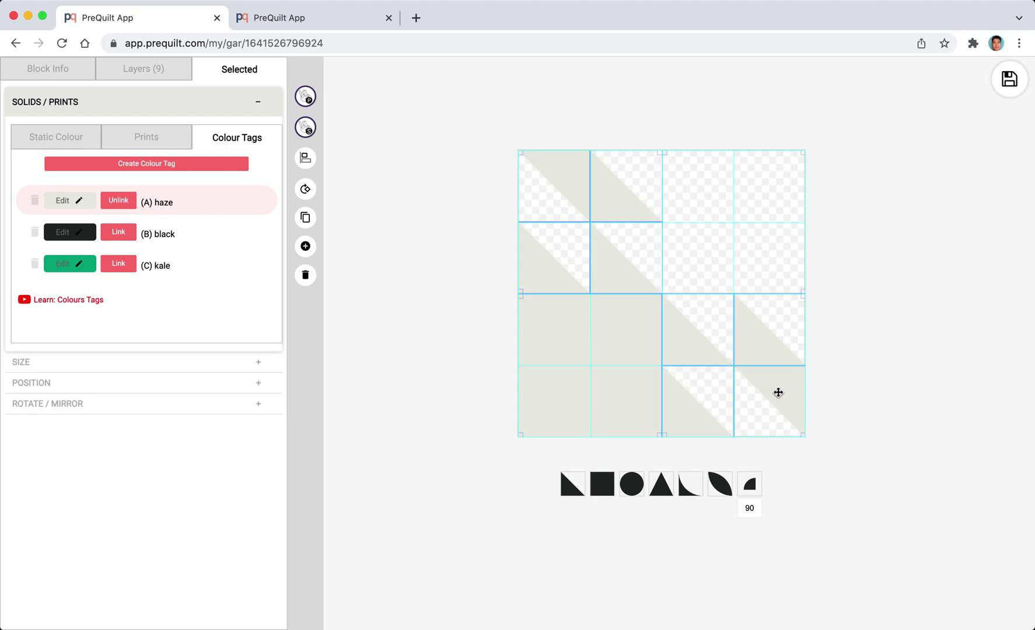
{"action": "left_click_drag", "start_coordinate": [590, 344], "coordinate": [619, 300]}
{"action": "left_click", "coordinate": [776, 198]}
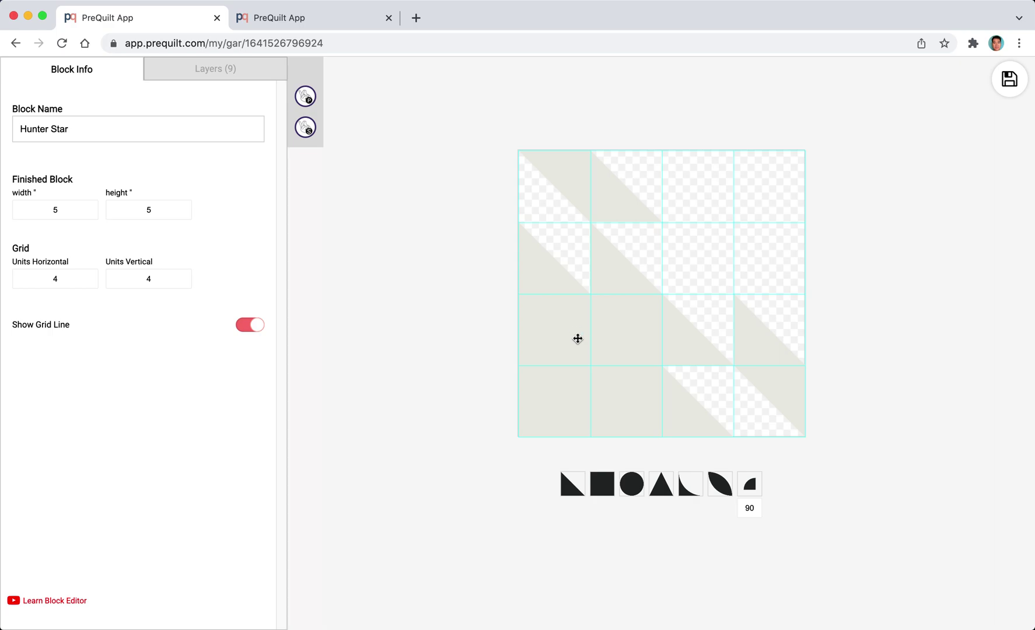
{"action": "left_click", "coordinate": [555, 333]}
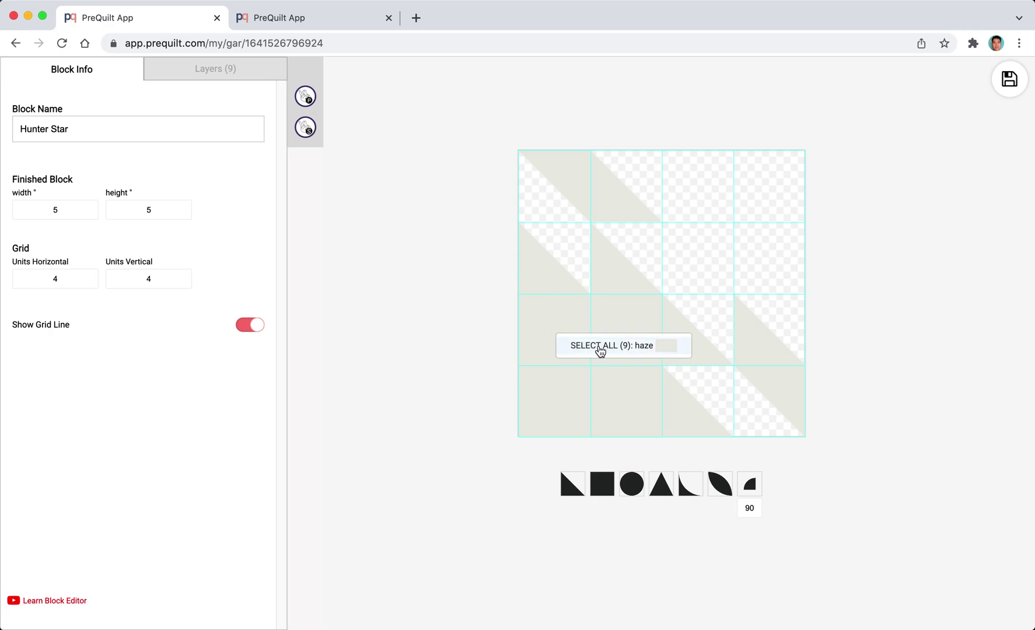
{"action": "left_click", "coordinate": [670, 349]}
{"action": "left_click_drag", "start_coordinate": [571, 321], "coordinate": [580, 346]}
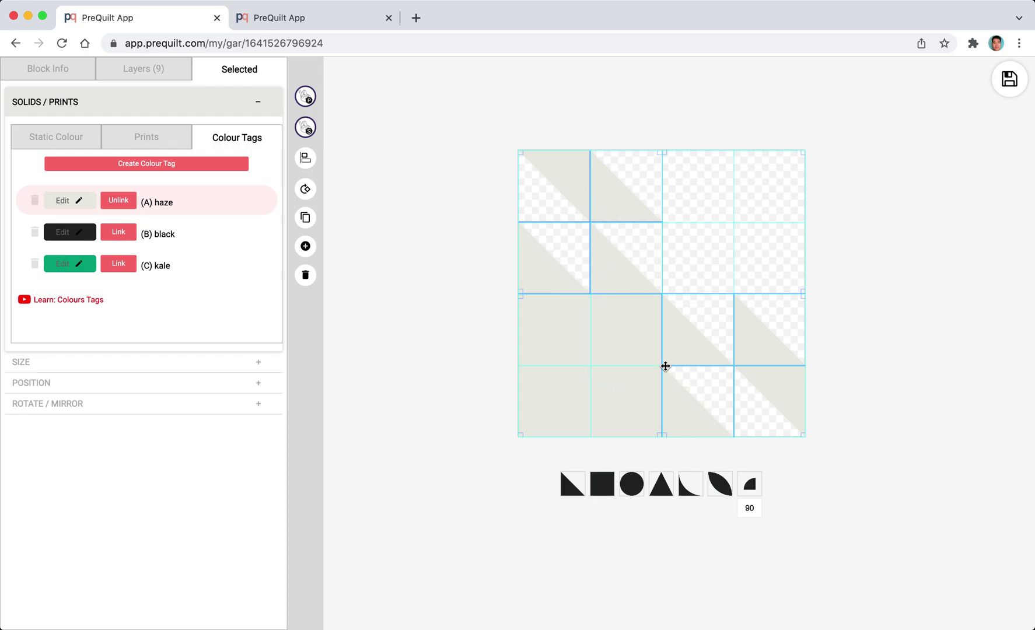
{"action": "left_click", "coordinate": [763, 202]}
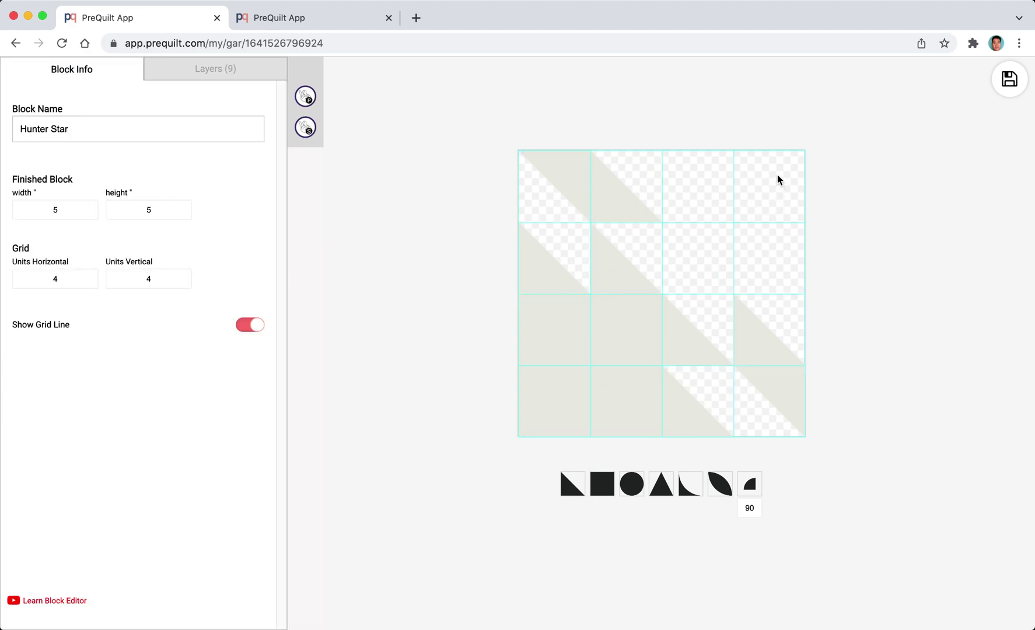
Box-select all nine haze pieces of the Hunter Star block and clone them.
{"action": "left_click_drag", "start_coordinate": [782, 168], "coordinate": [575, 343]}
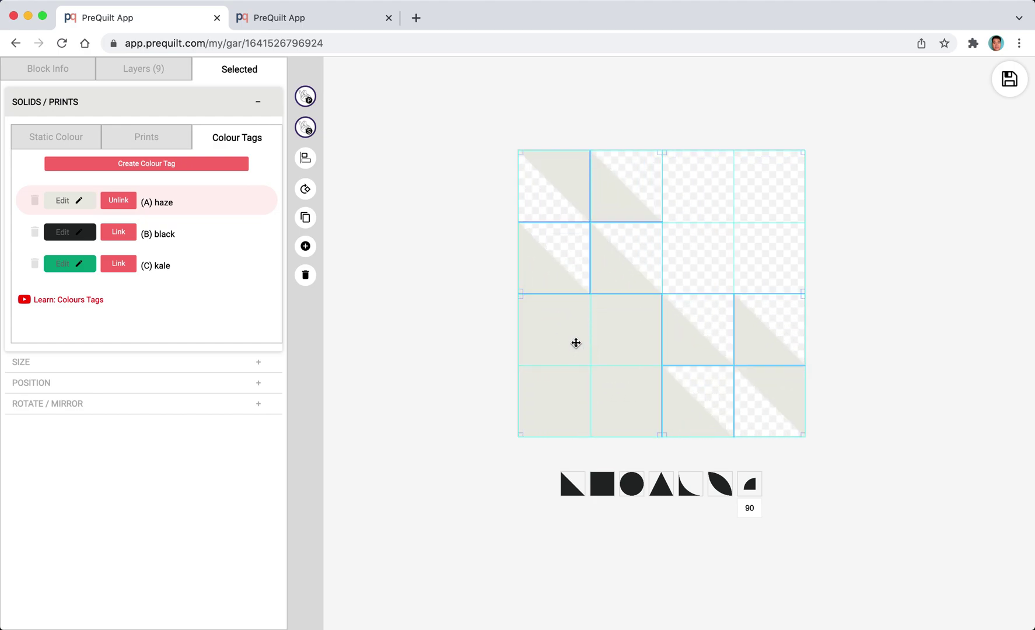
{"action": "left_click", "coordinate": [778, 182]}
{"action": "left_click_drag", "start_coordinate": [784, 165], "coordinate": [749, 211]}
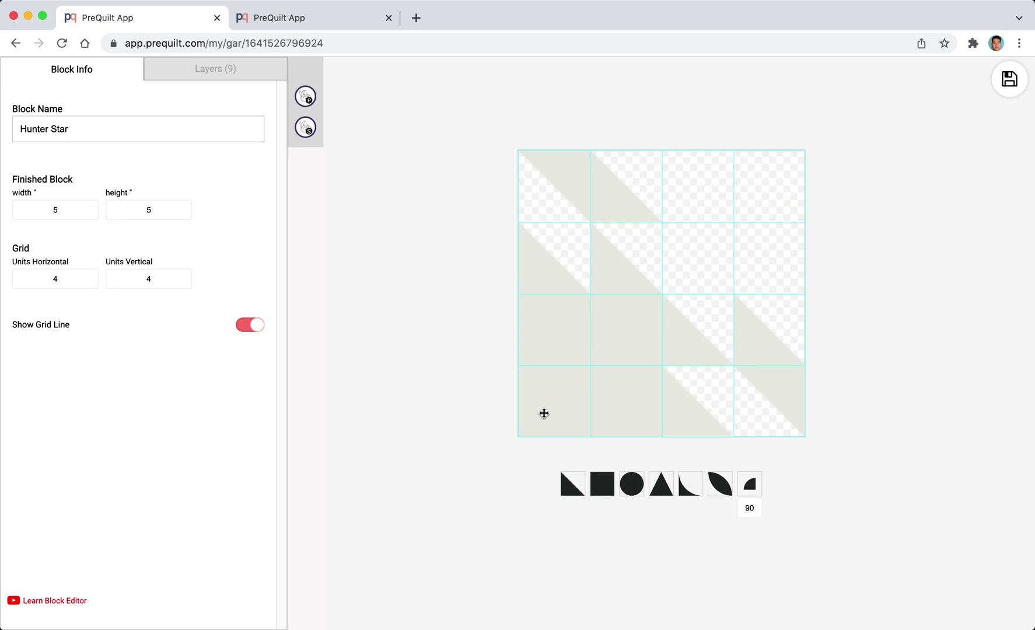
{"action": "mouse_move", "coordinate": [543, 414]}
{"action": "left_mouse_down"}
{"action": "mouse_move", "coordinate": [684, 312]}
{"action": "mouse_move", "coordinate": [612, 334]}
{"action": "mouse_move", "coordinate": [570, 409]}
{"action": "mouse_move", "coordinate": [551, 415]}
{"action": "left_mouse_up"}
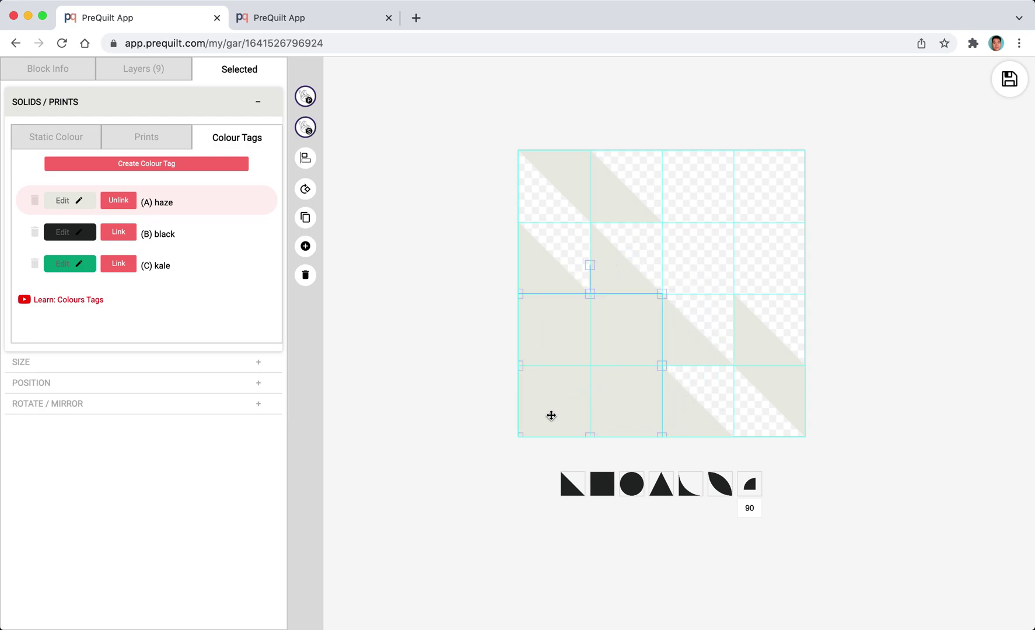
{"action": "left_click_drag", "start_coordinate": [771, 174], "coordinate": [566, 423]}
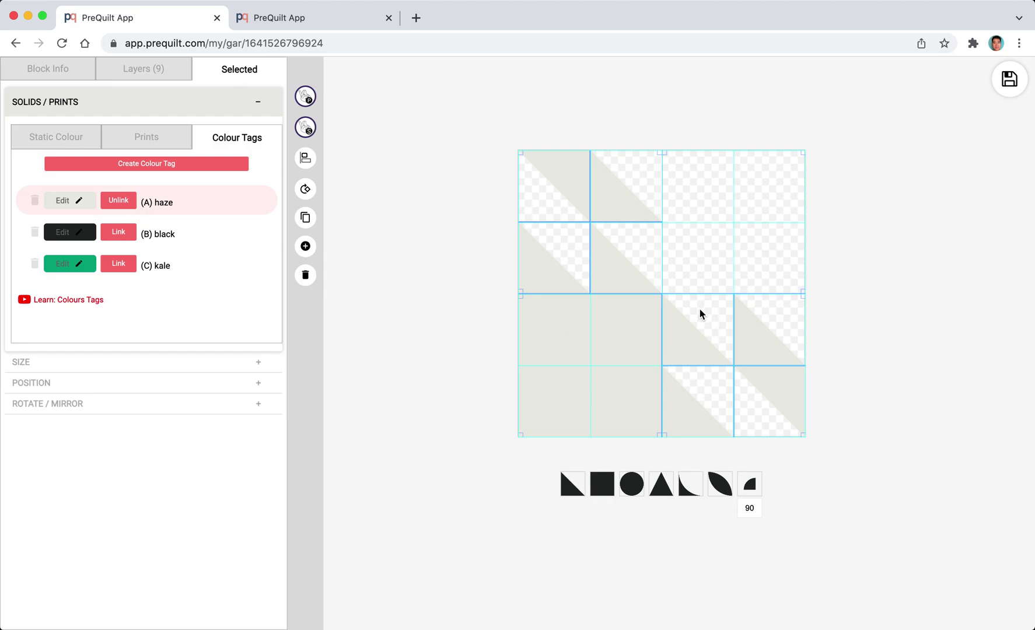
{"action": "left_click", "coordinate": [306, 219]}
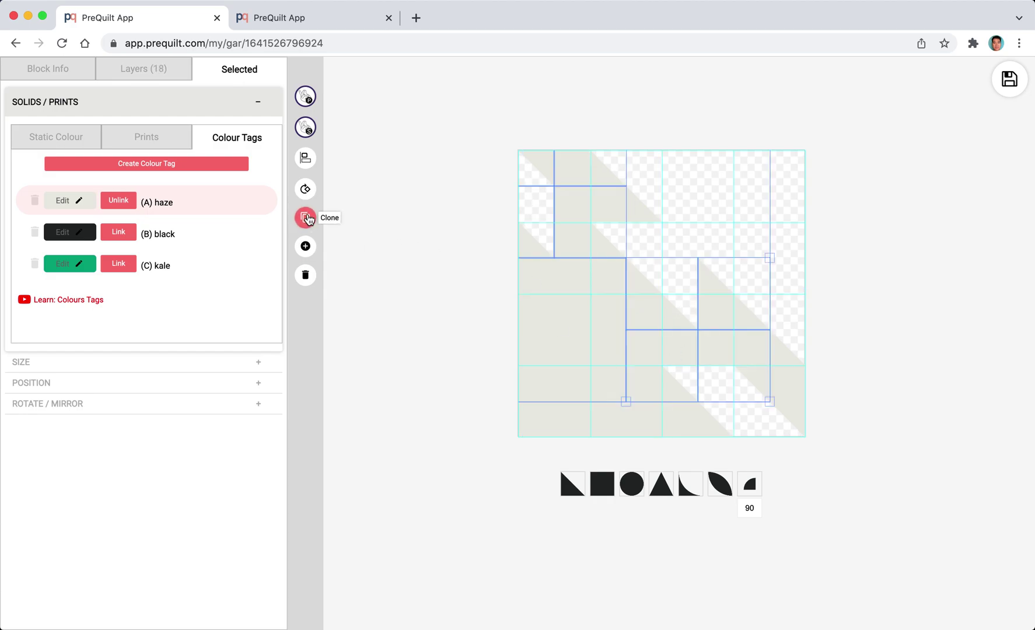
Recolour the duplicated pieces with black tag (B), rotate them, and position them over the haze pieces.
{"action": "left_click", "coordinate": [120, 233]}
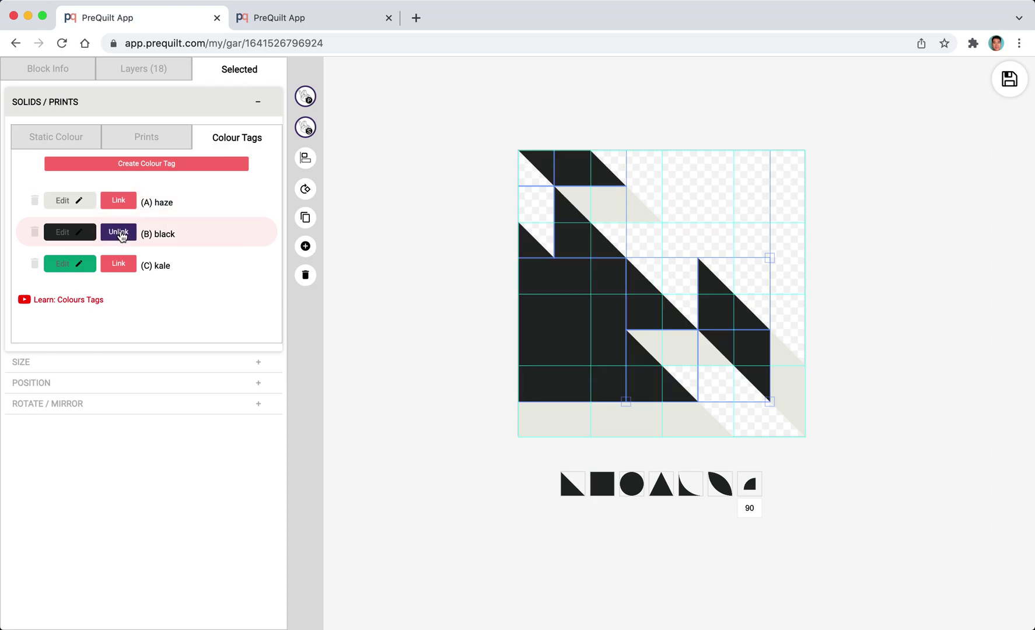
{"action": "left_click", "coordinate": [305, 189]}
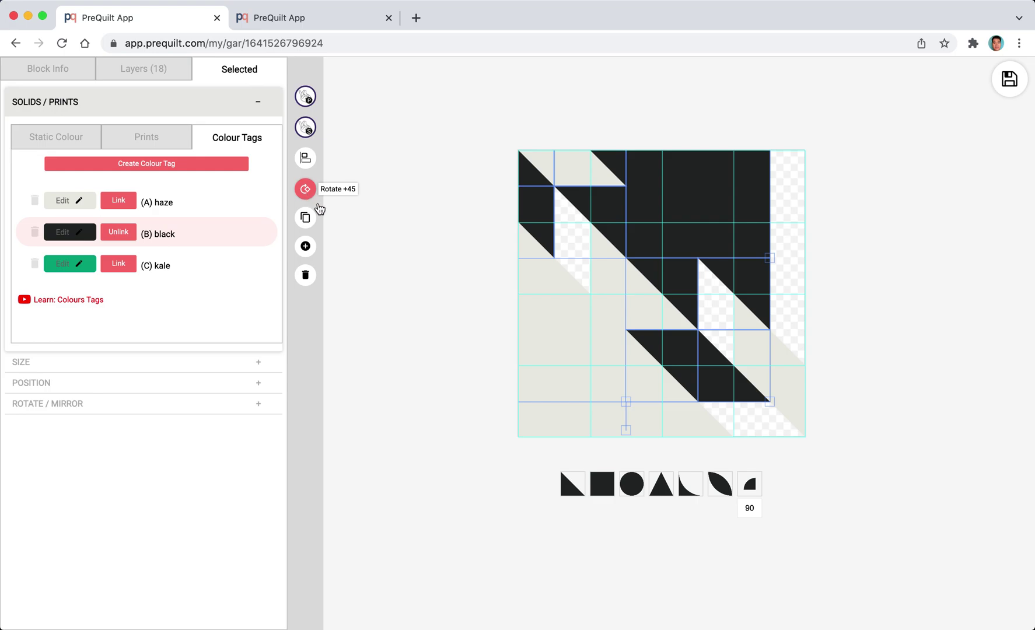
{"action": "left_click_drag", "start_coordinate": [605, 199], "coordinate": [641, 242]}
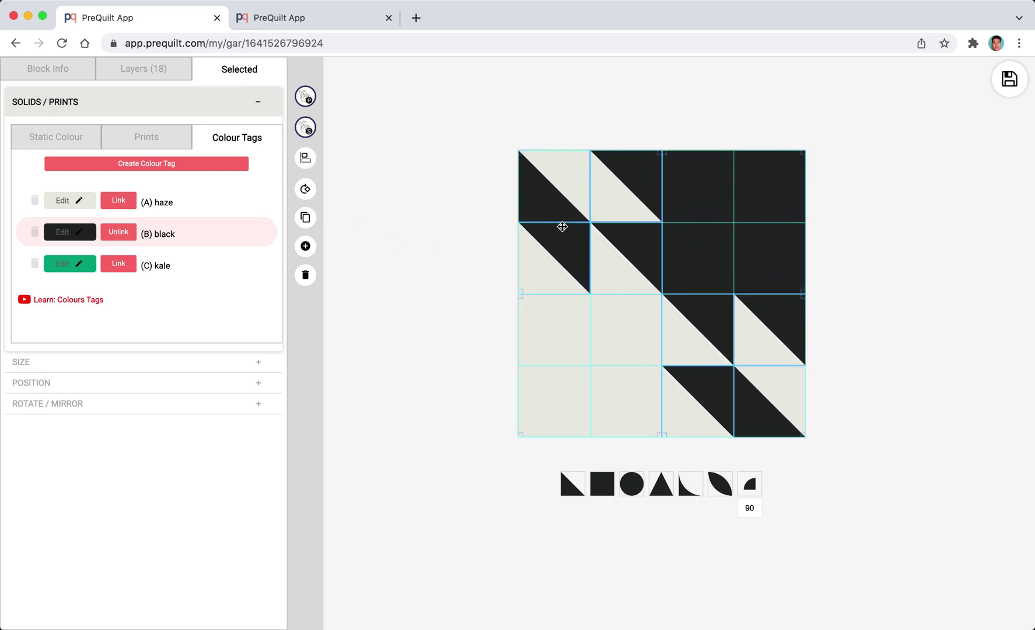
{"action": "left_click", "coordinate": [903, 221]}
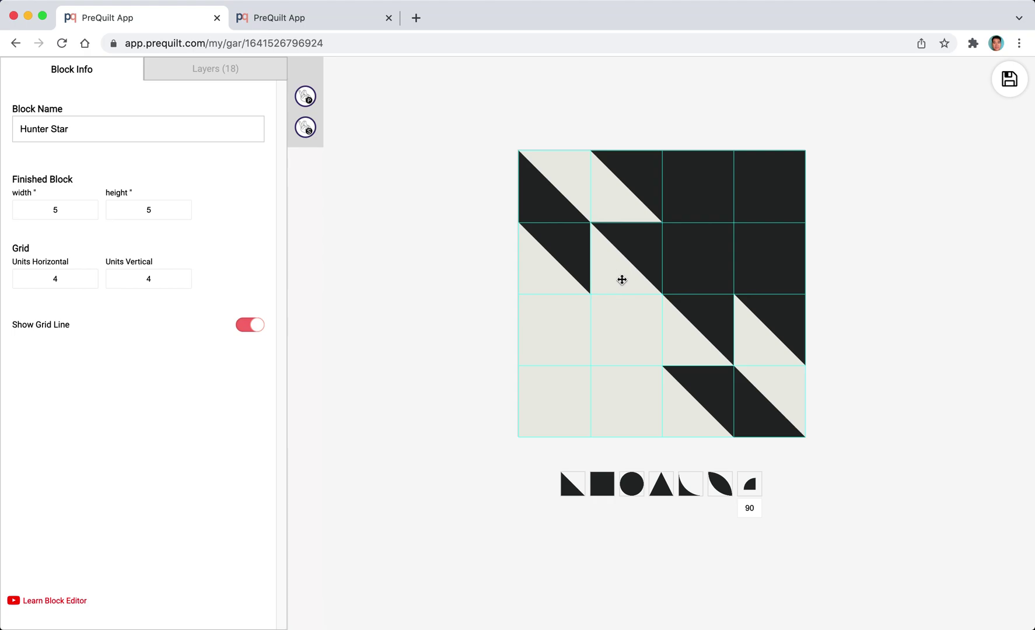
{"action": "left_click", "coordinate": [623, 278]}
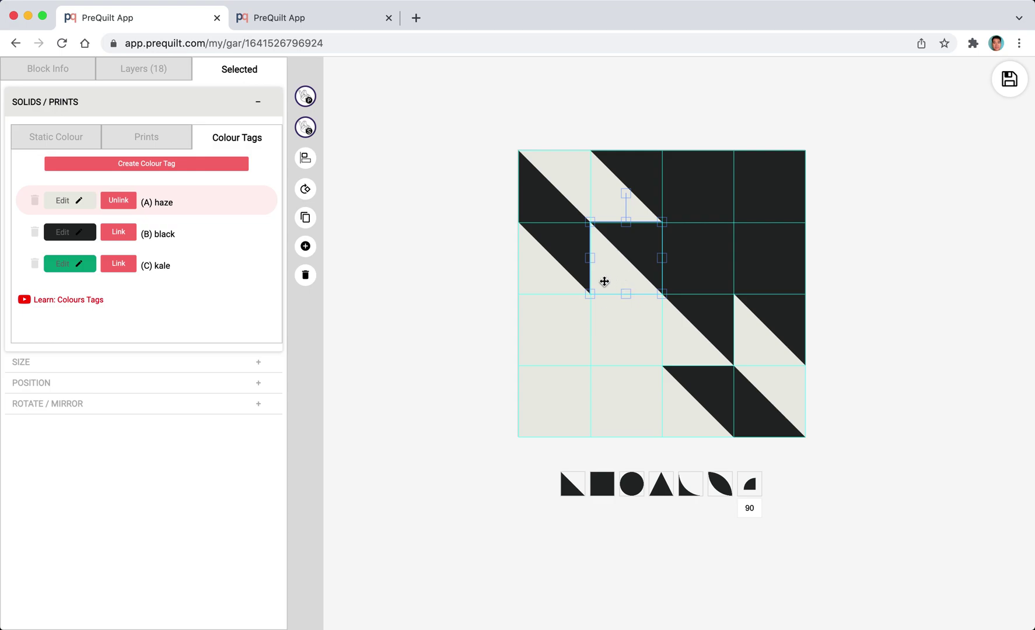
{"action": "left_click", "coordinate": [539, 281]}
{"action": "left_click", "coordinate": [561, 349]}
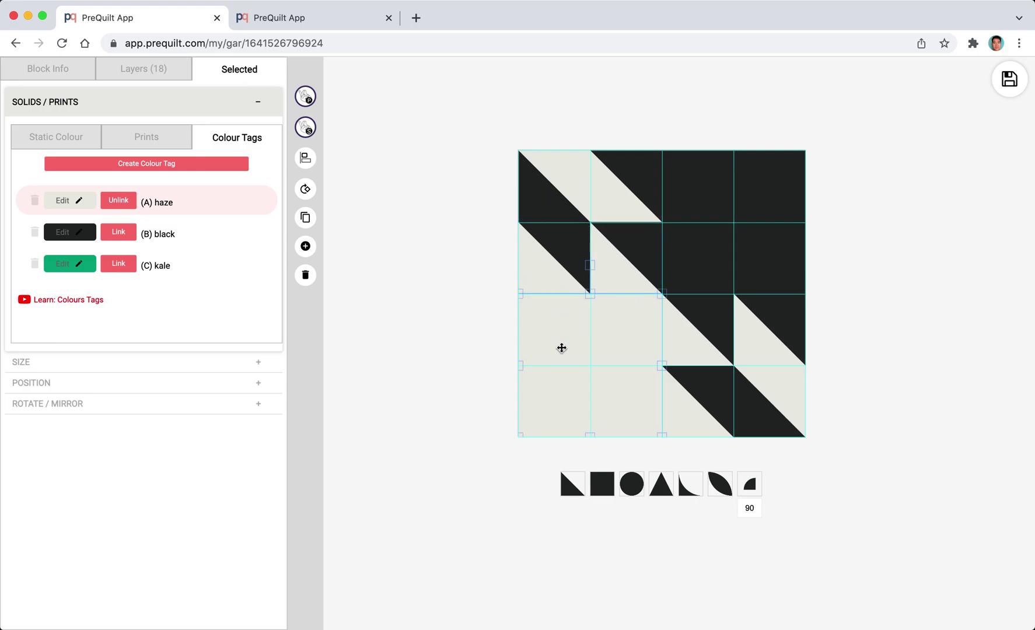
{"action": "left_click", "coordinate": [685, 331]}
{"action": "left_click", "coordinate": [690, 417]}
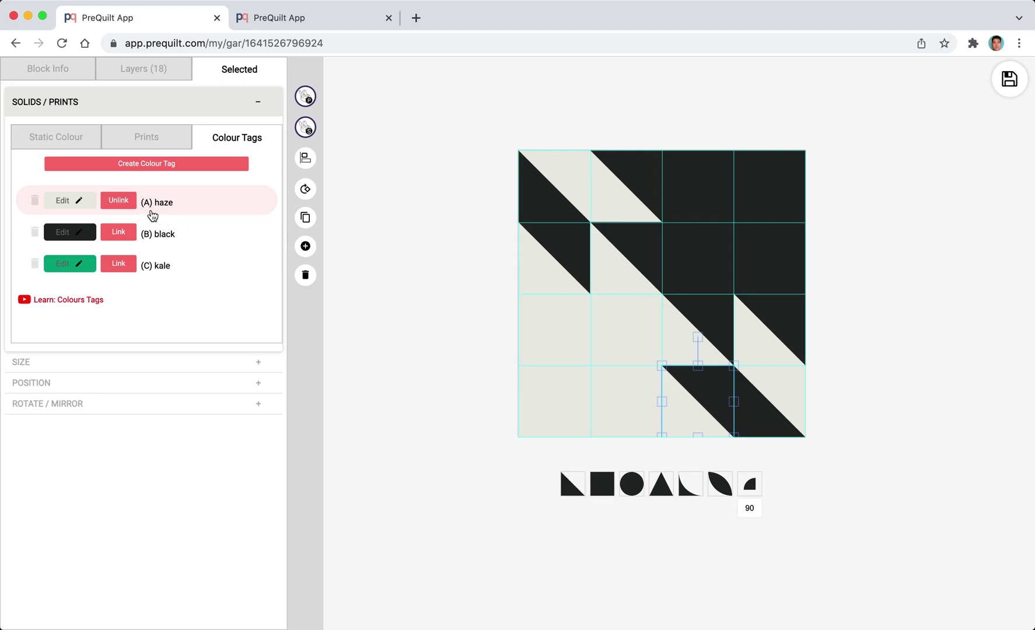
{"action": "left_click", "coordinate": [568, 176]}
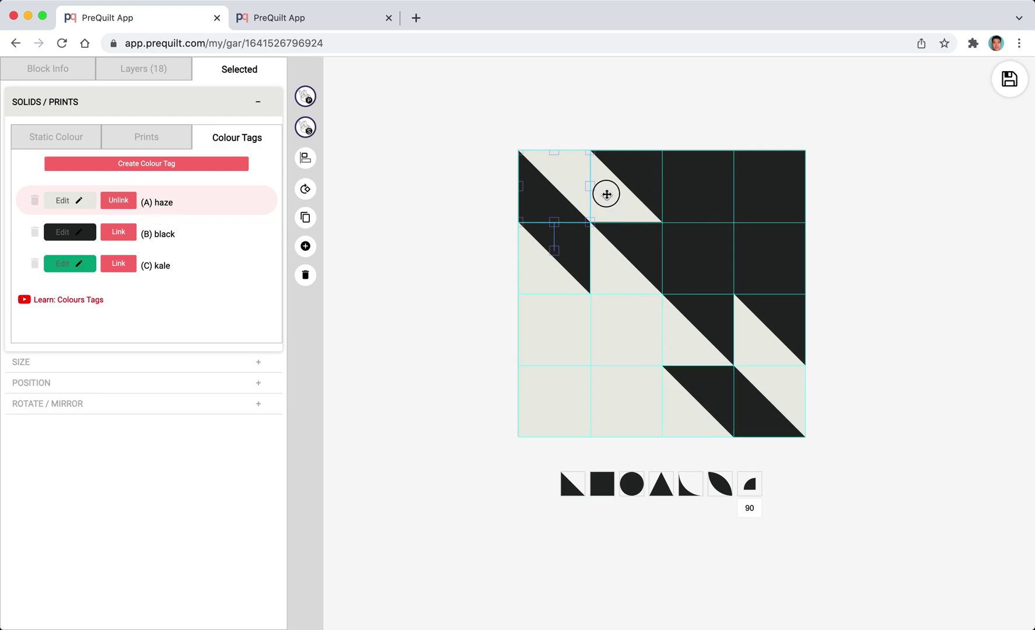
{"action": "left_click", "coordinate": [657, 125]}
{"action": "left_click", "coordinate": [712, 185]}
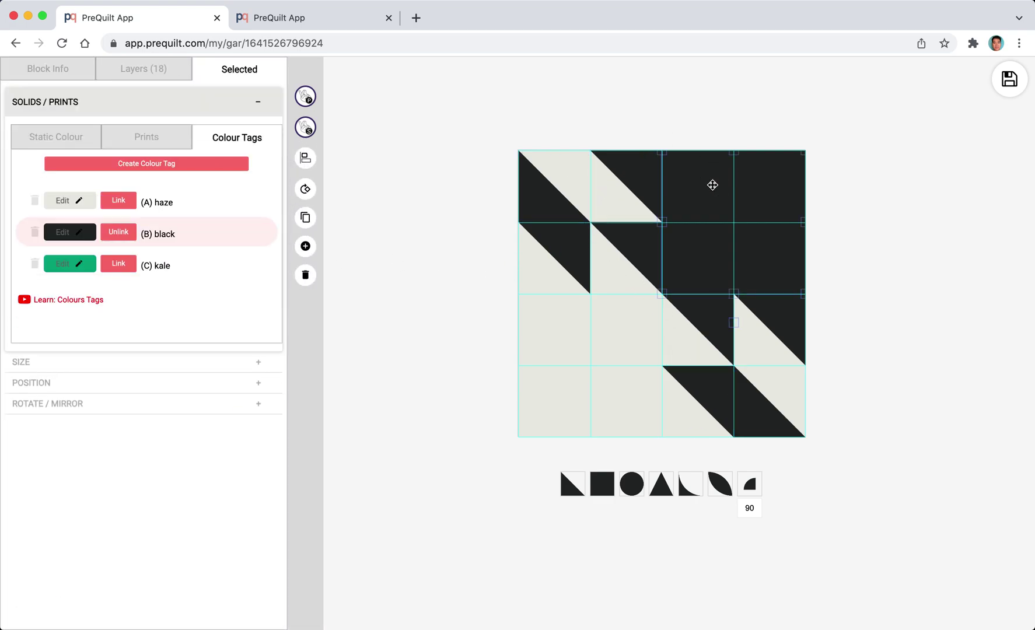
{"action": "left_click", "coordinate": [633, 172]}
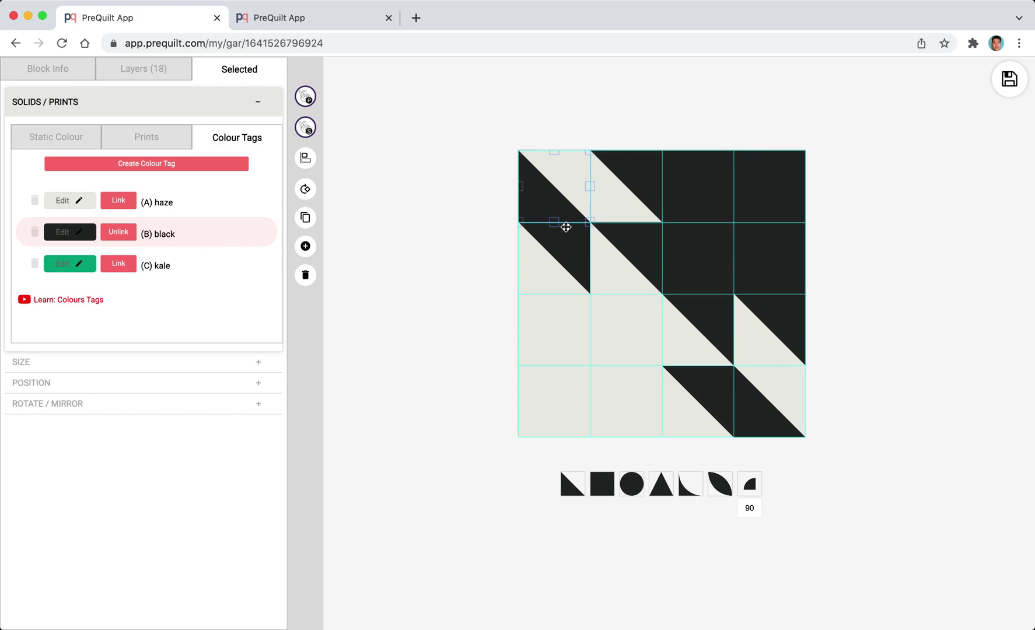
{"action": "left_click", "coordinate": [713, 404]}
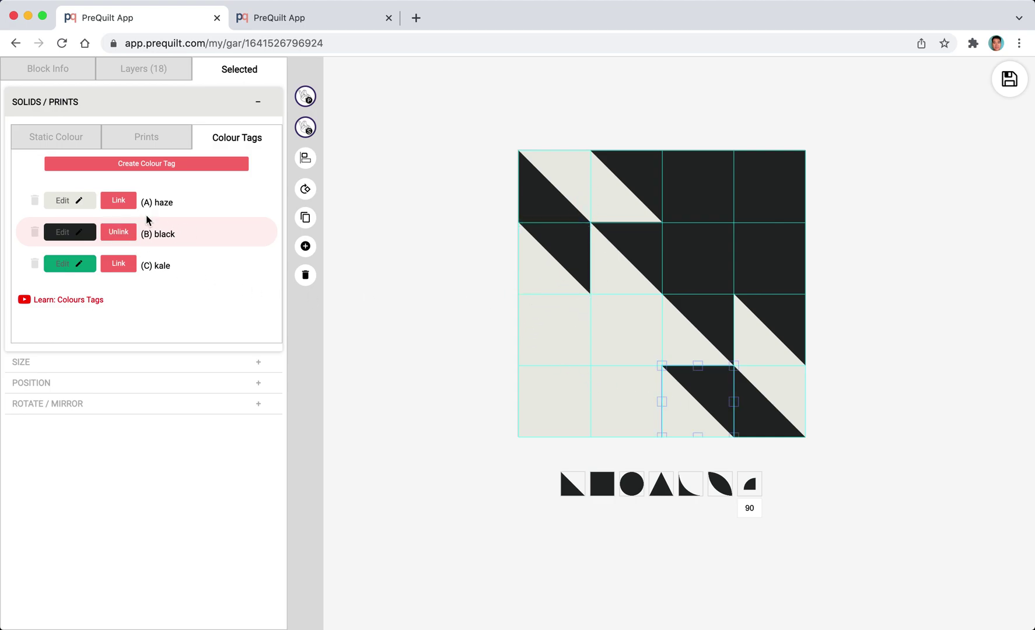
{"action": "left_click", "coordinate": [560, 278]}
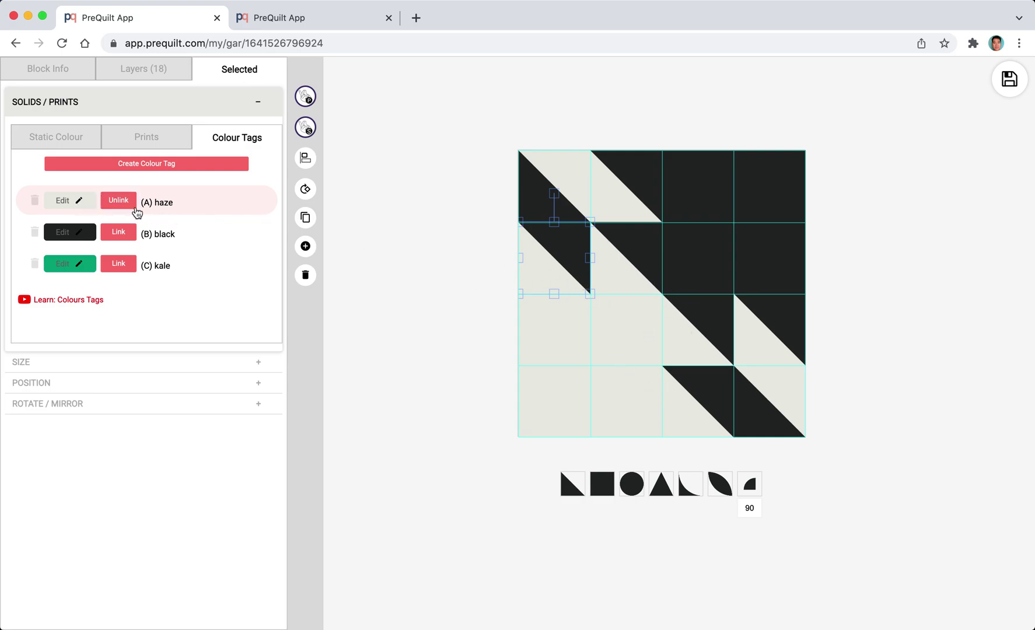
{"action": "left_click", "coordinate": [84, 206]}
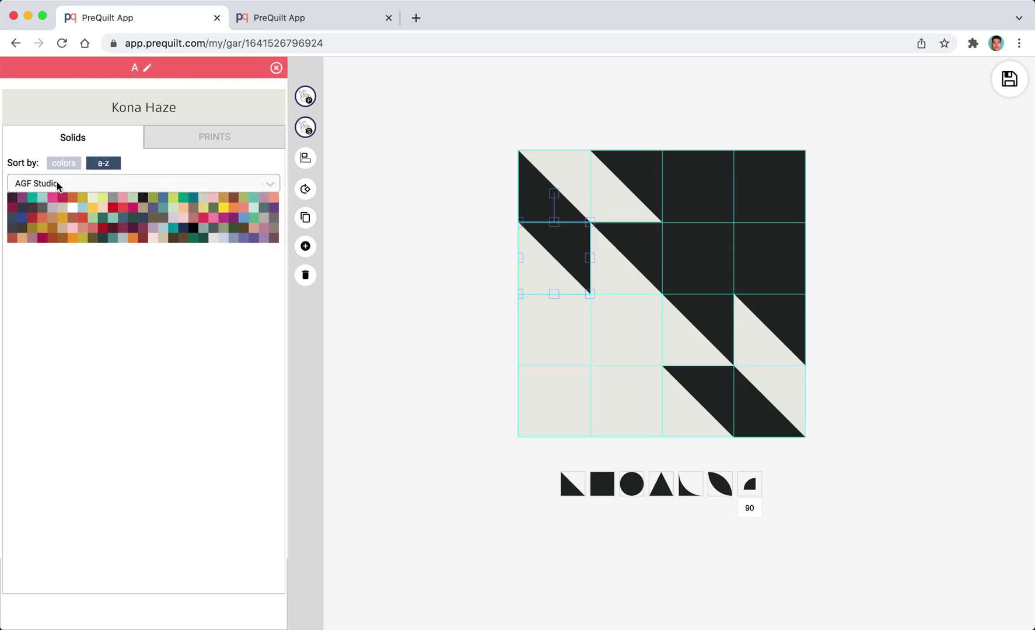
After trying Apricot Crepe, set tag A's light pieces to Kona 2020 Dusty Peach.
{"action": "left_click", "coordinate": [96, 205]}
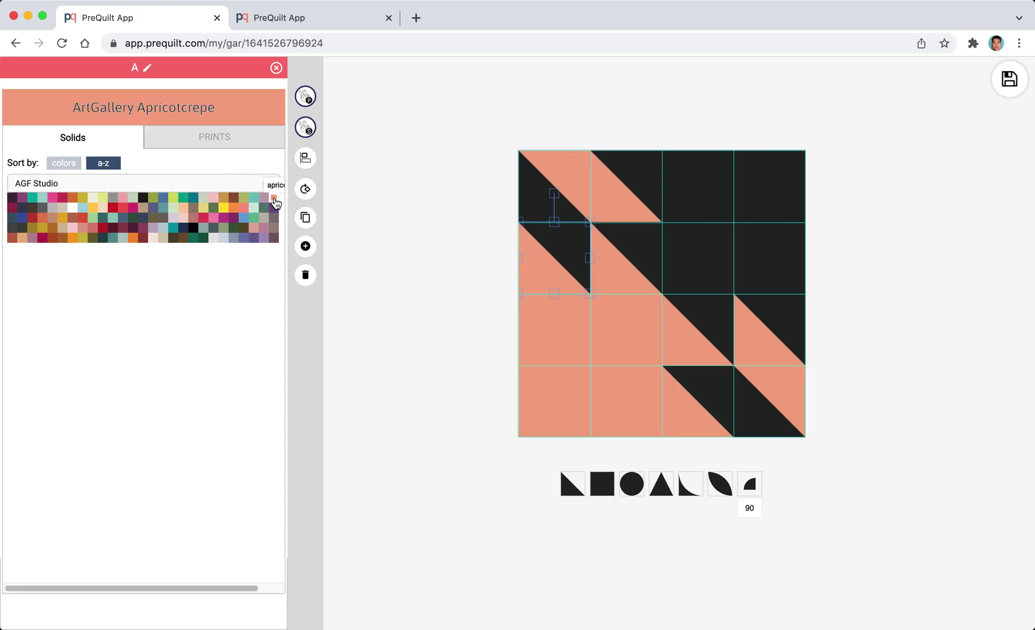
{"action": "left_click", "coordinate": [274, 200]}
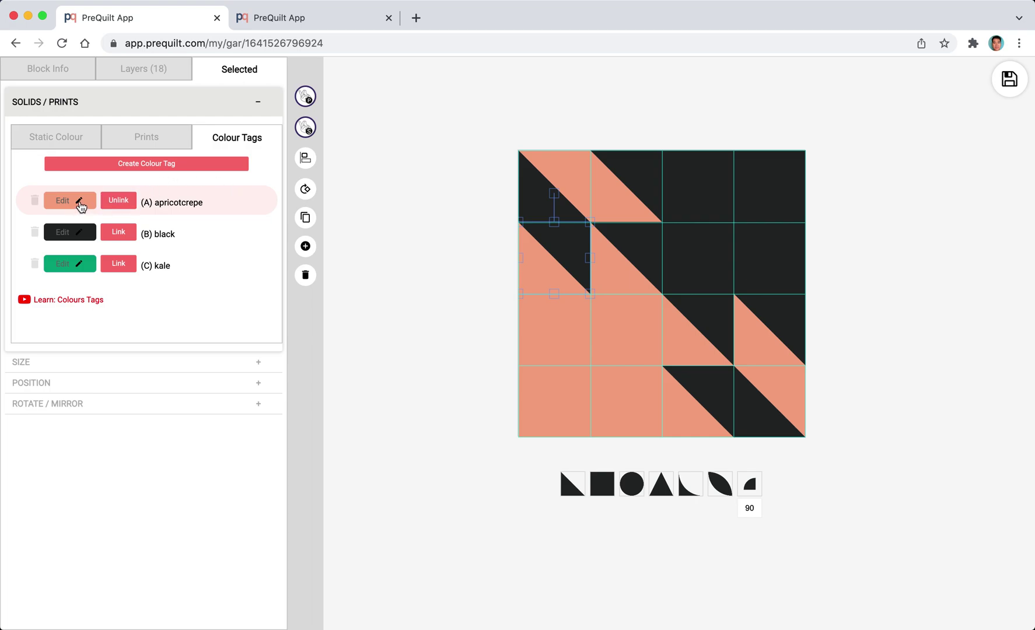
{"action": "left_click", "coordinate": [81, 203]}
{"action": "left_click", "coordinate": [110, 186]}
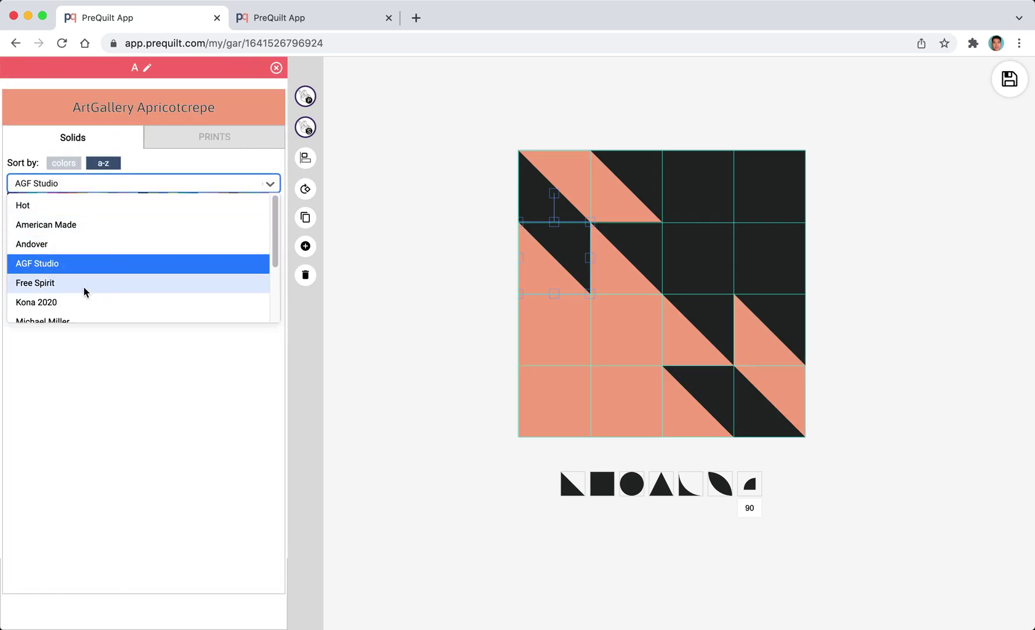
{"action": "left_click", "coordinate": [89, 306]}
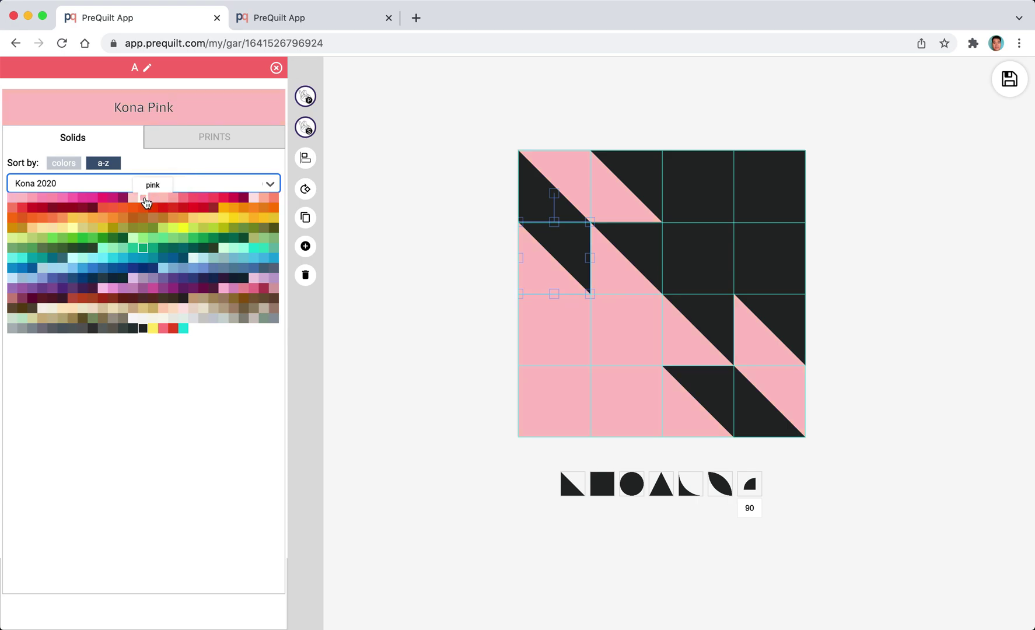
{"action": "left_click", "coordinate": [158, 198]}
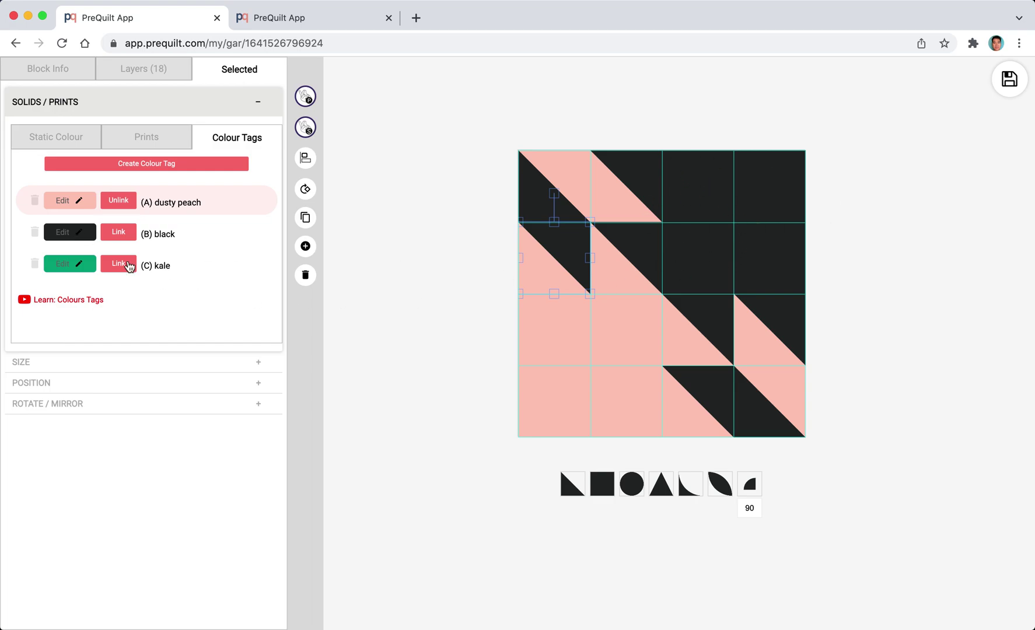
{"action": "left_click", "coordinate": [80, 234]}
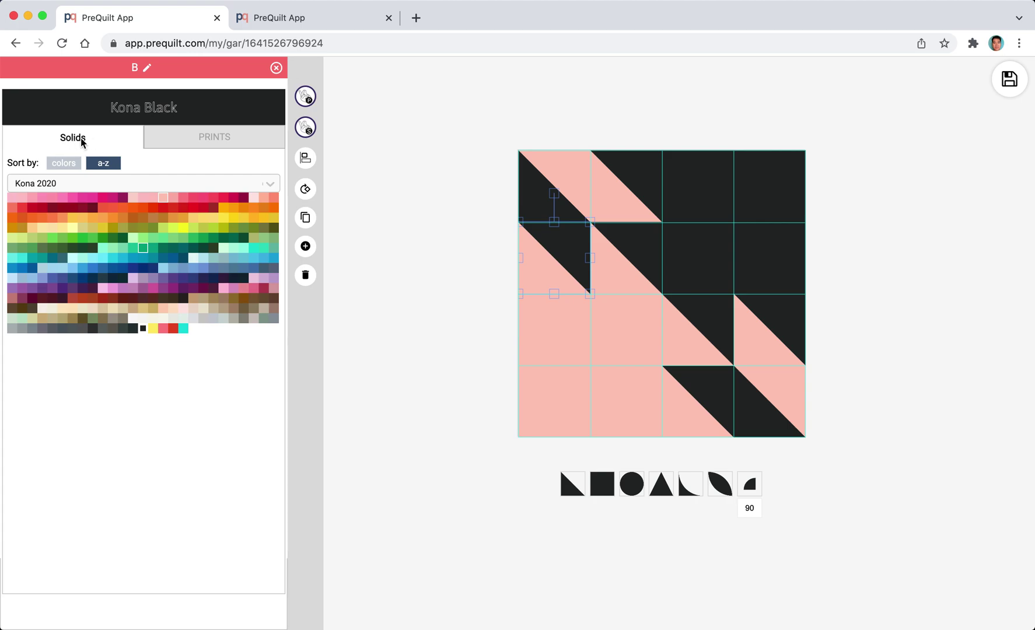
Fill tag B's dark pieces with the Big Checks In Strawberry gingham print instead of Beach Happy.
{"action": "left_click", "coordinate": [205, 142]}
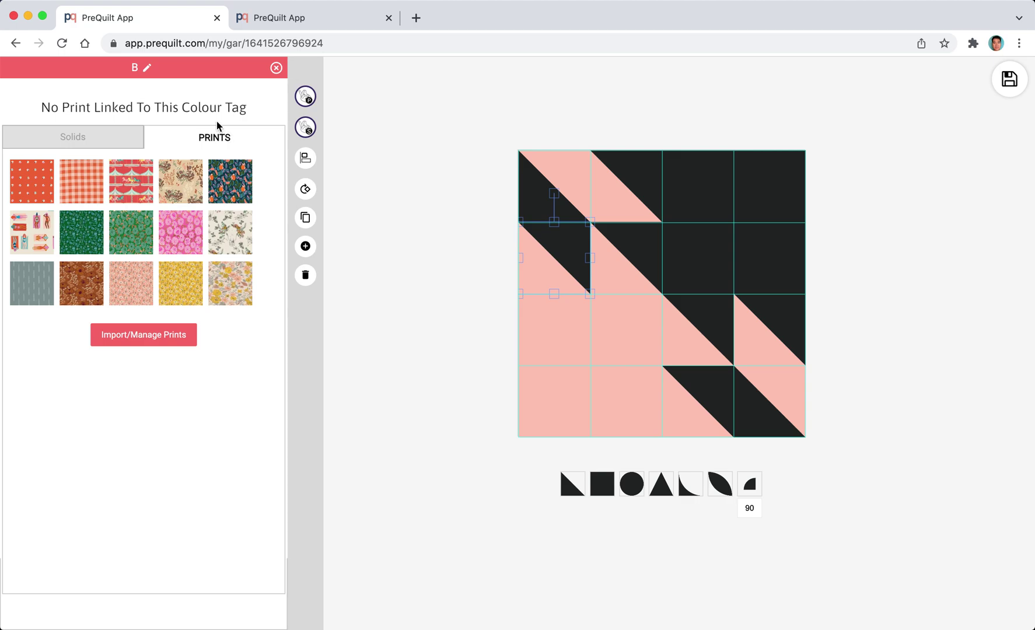
{"action": "left_click", "coordinate": [35, 178]}
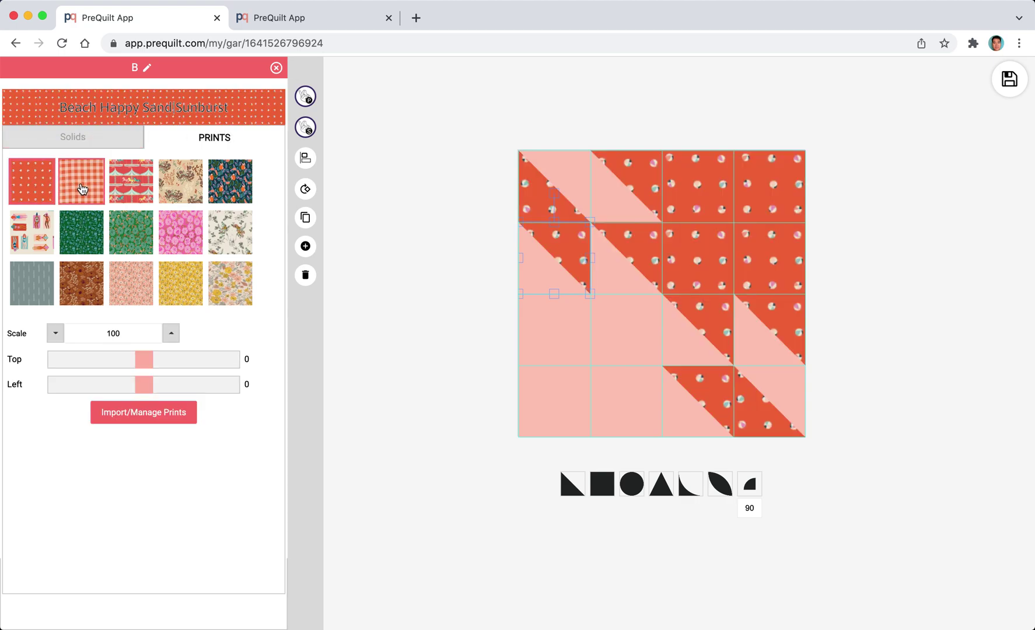
{"action": "left_click", "coordinate": [81, 186]}
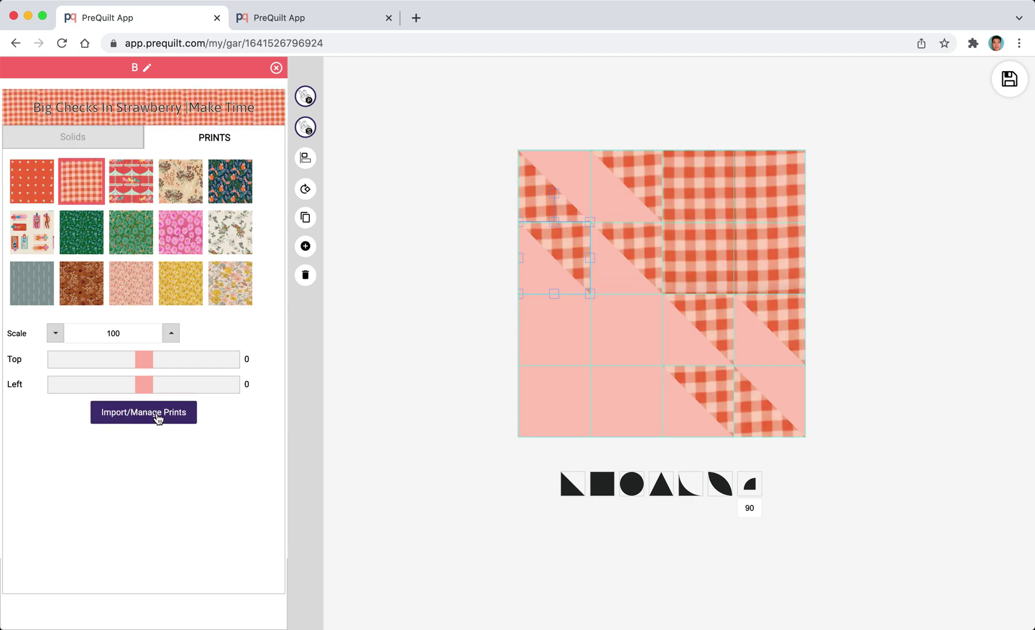
Open the All My Fabric library's From URL import, then browse the Fabric Store's online shops.
{"action": "left_click", "coordinate": [157, 416]}
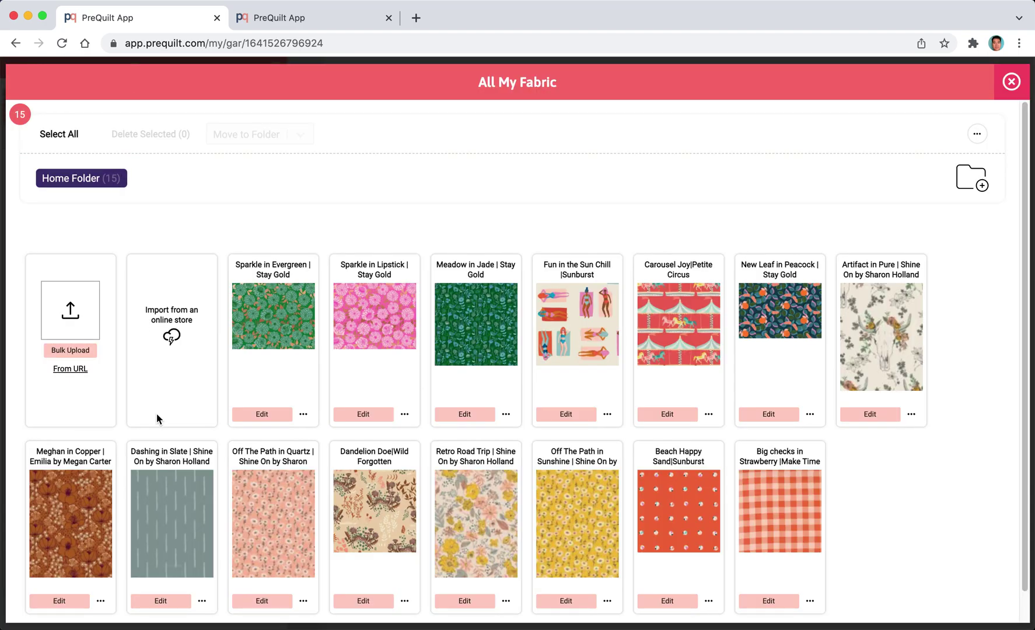
{"action": "left_click", "coordinate": [77, 370]}
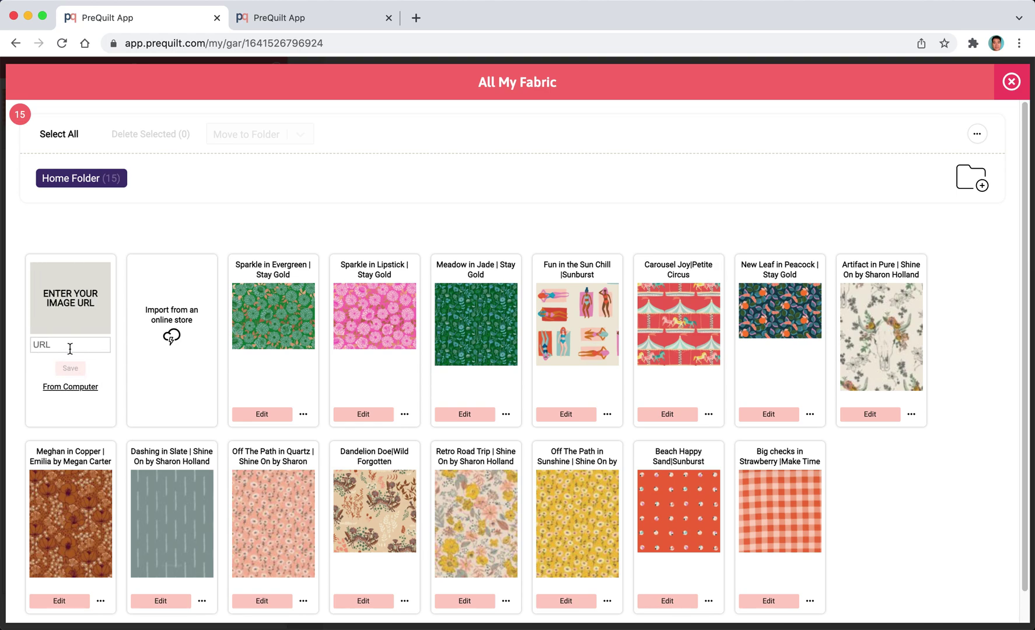
{"action": "left_click", "coordinate": [69, 348]}
{"action": "left_click", "coordinate": [172, 344]}
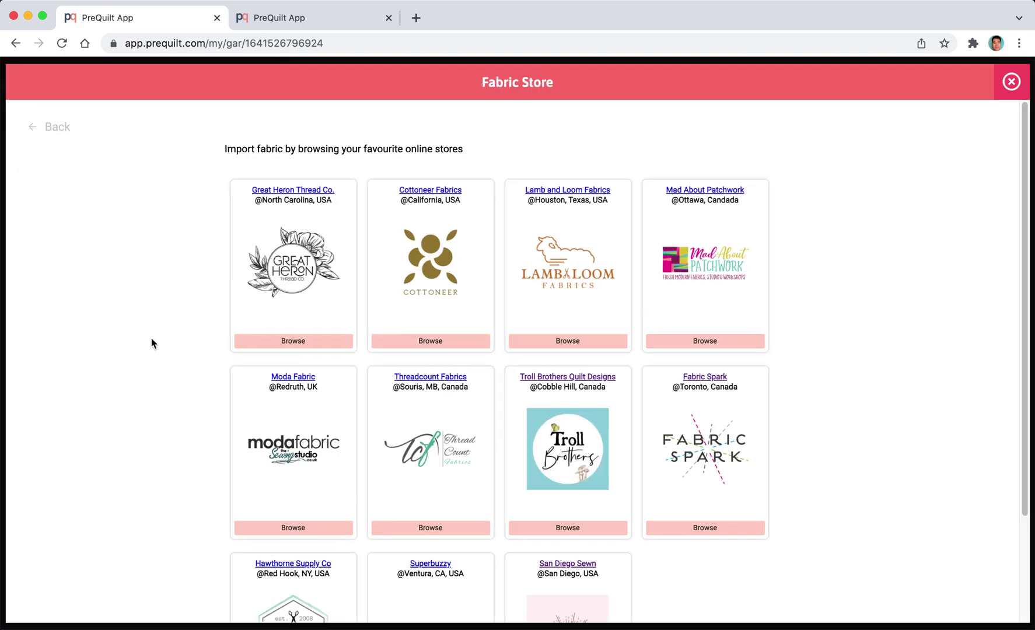
Open the Cottoneer Fabrics store and show its Childrens Fabrics category.
{"action": "left_click", "coordinate": [444, 340]}
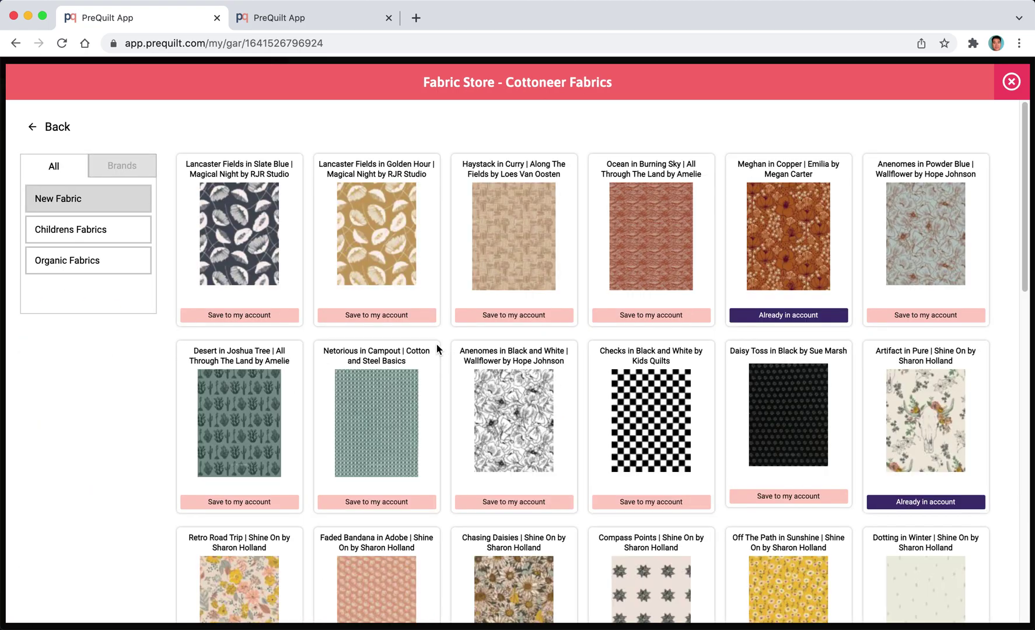
{"action": "scroll", "coordinate": [425, 350], "scroll_direction": "down", "scroll_amount": 5}
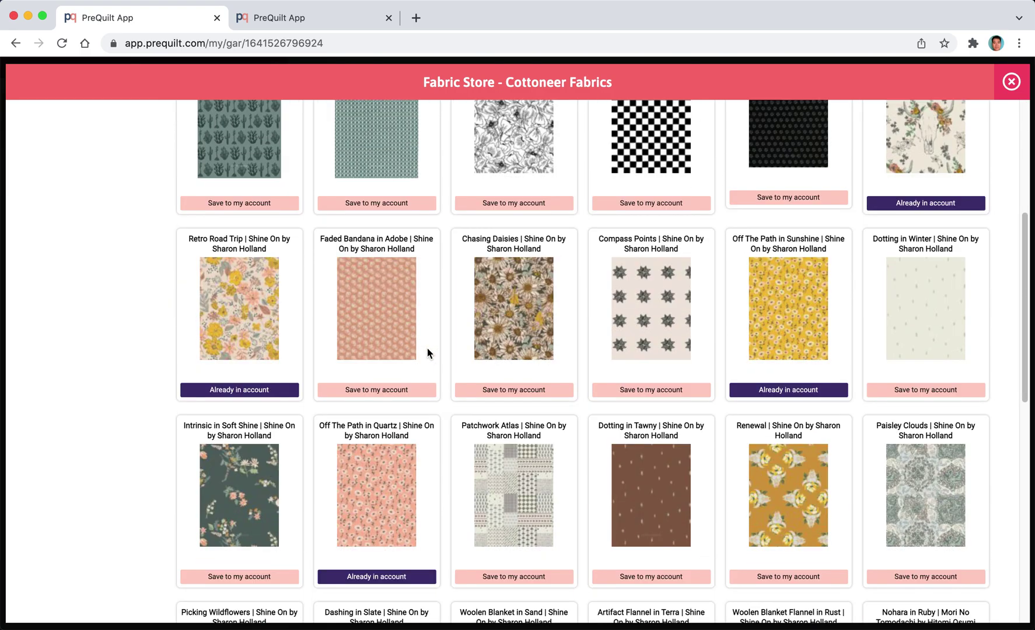
{"action": "scroll", "coordinate": [426, 348], "scroll_direction": "down", "scroll_amount": 10}
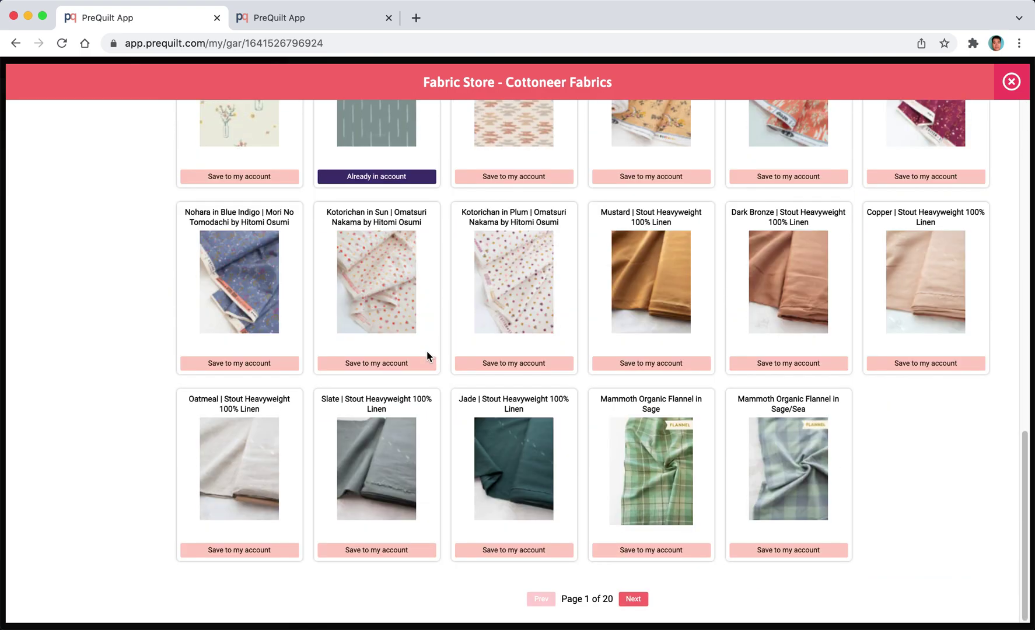
{"action": "scroll", "coordinate": [427, 353], "scroll_direction": "up", "scroll_amount": 15}
{"action": "left_click", "coordinate": [97, 235]}
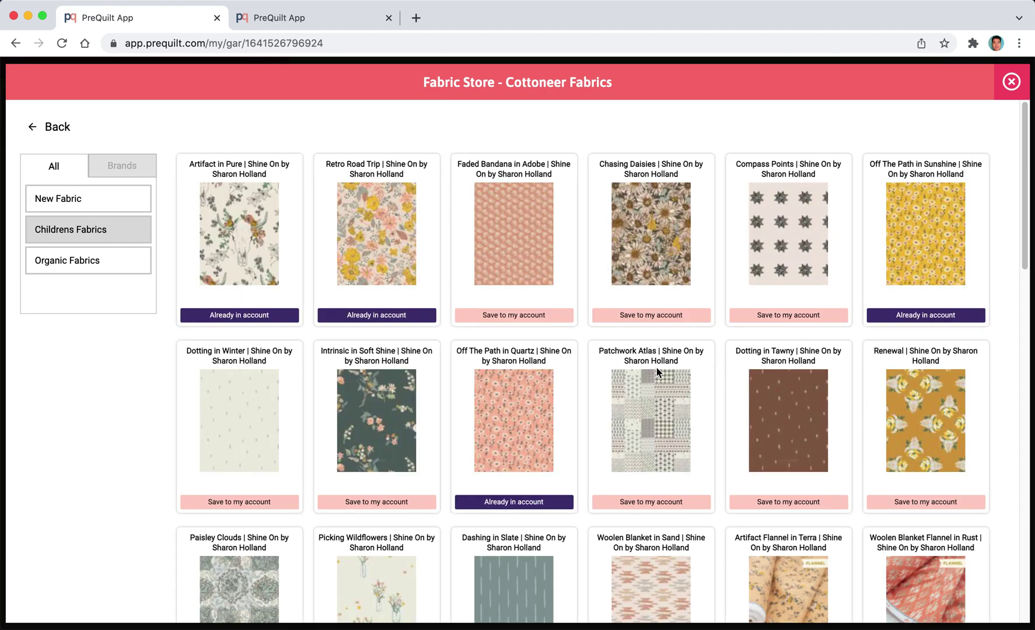
{"action": "scroll", "coordinate": [656, 368], "scroll_direction": "down", "scroll_amount": 1}
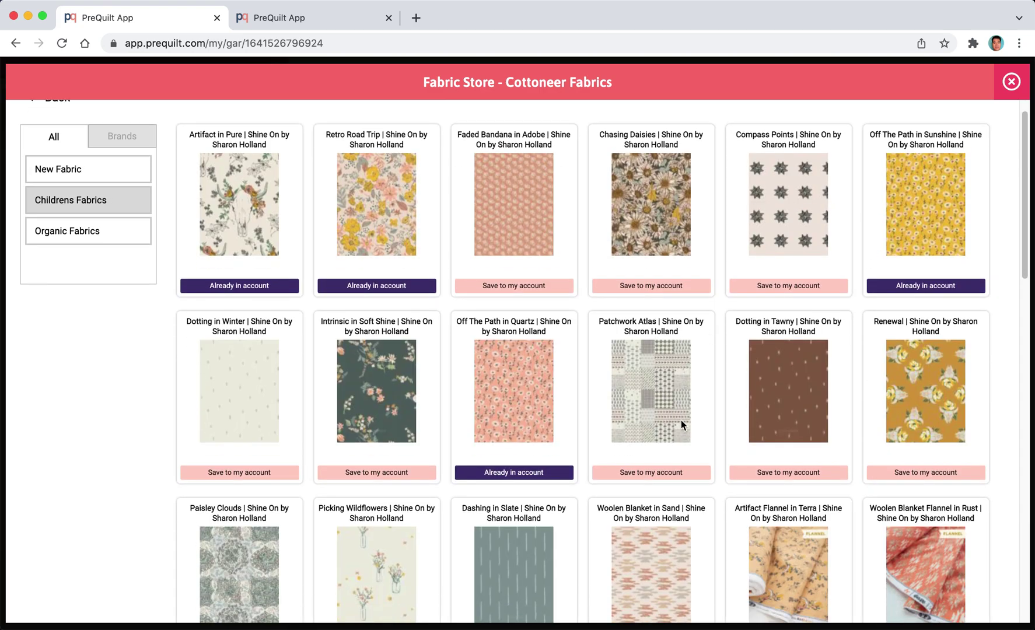
Save Patchwork Atlas, Renewal and Woolen Blanket in Sand to the account, then close the store.
{"action": "left_click", "coordinate": [665, 473]}
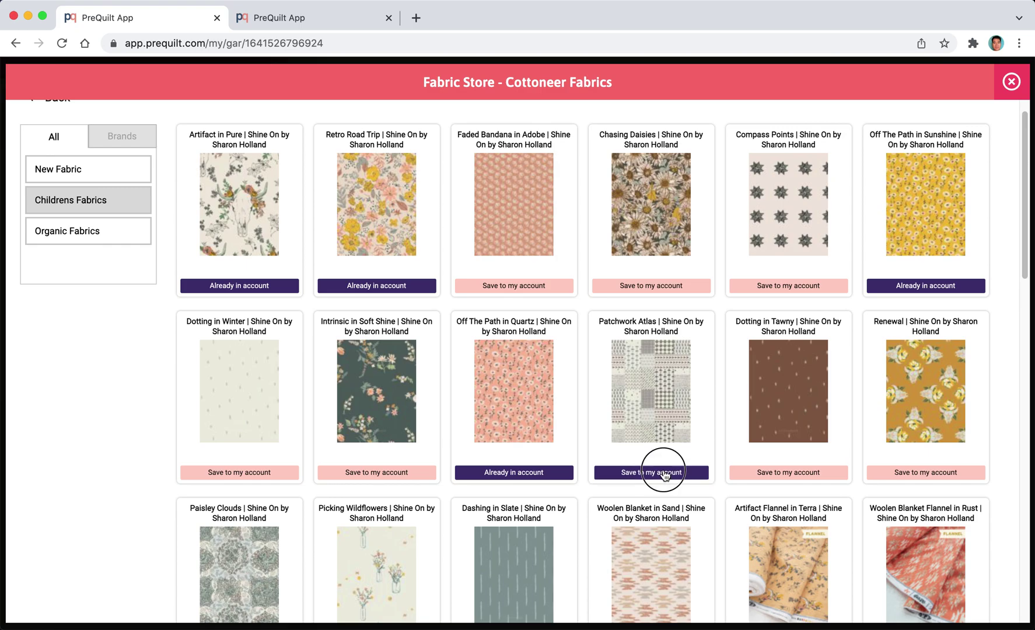
{"action": "left_click", "coordinate": [933, 473]}
{"action": "scroll", "coordinate": [308, 471], "scroll_direction": "down", "scroll_amount": 3}
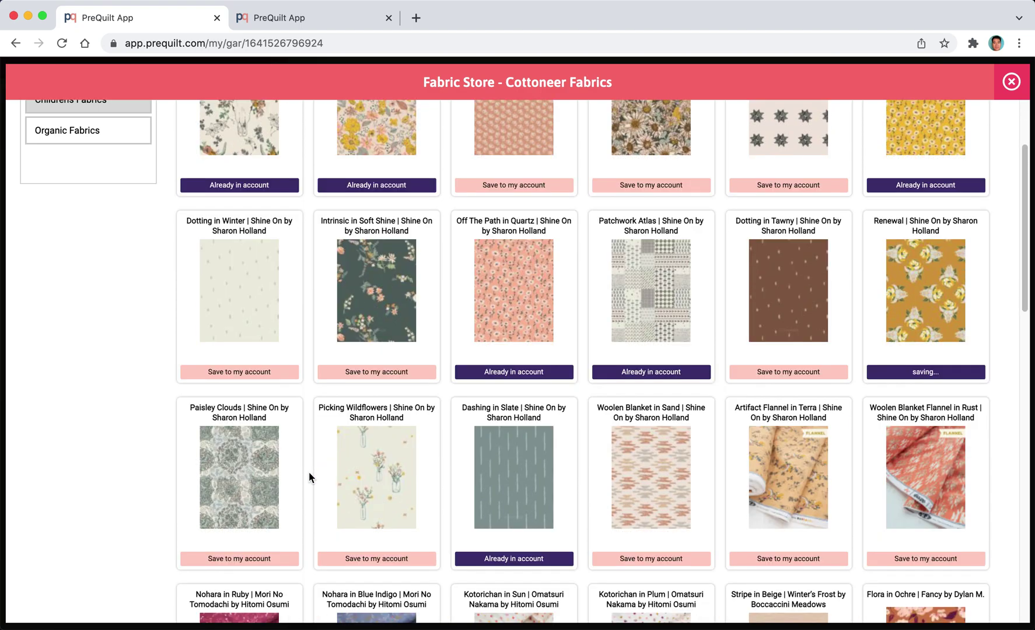
{"action": "left_click", "coordinate": [647, 559]}
{"action": "scroll", "coordinate": [691, 417], "scroll_direction": "up", "scroll_amount": 4}
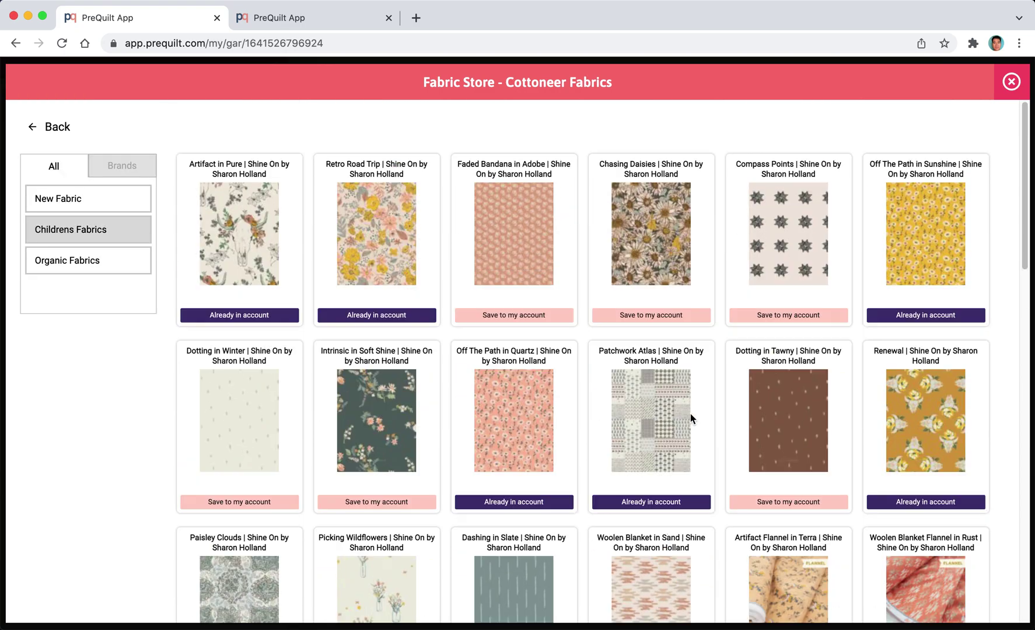
{"action": "left_click", "coordinate": [1014, 86]}
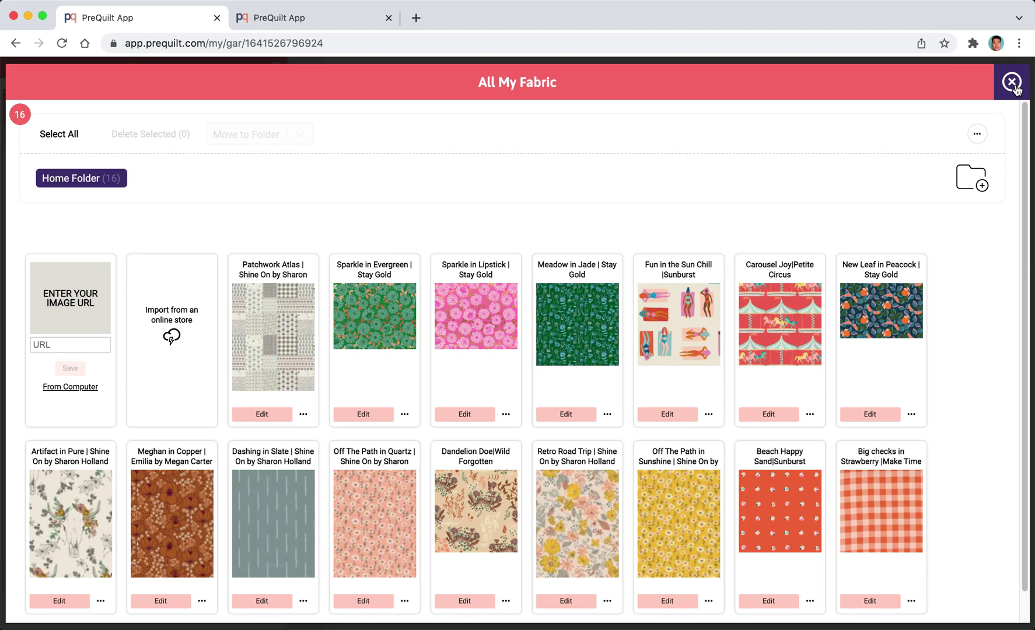
{"action": "left_click", "coordinate": [1014, 85]}
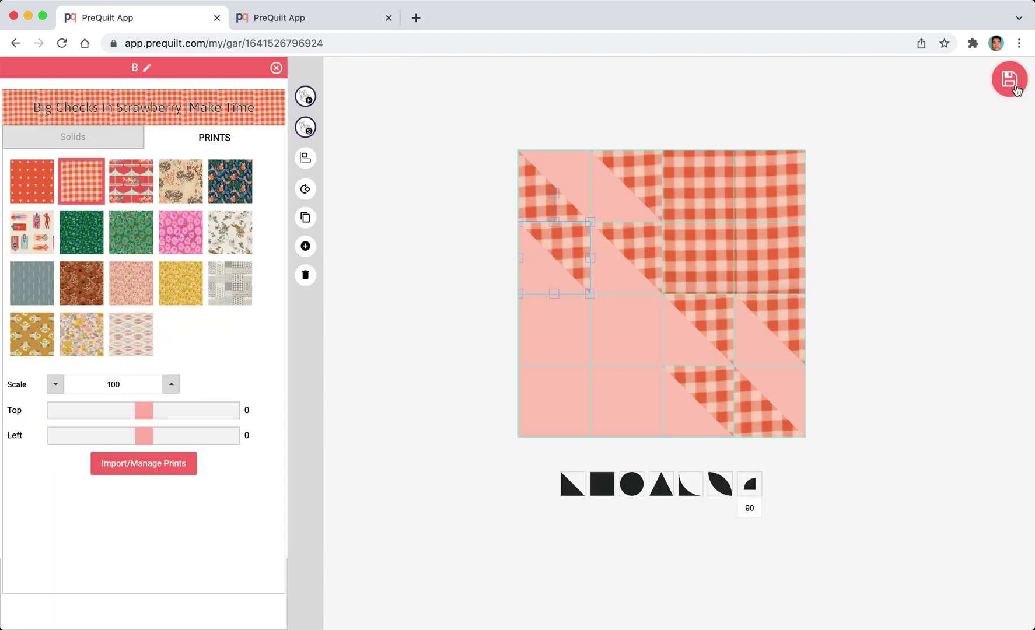
Fill tag B's dark pieces with the Renewal print at scale 50, then close the print chooser.
{"action": "left_click", "coordinate": [52, 341]}
{"action": "left_click", "coordinate": [85, 348]}
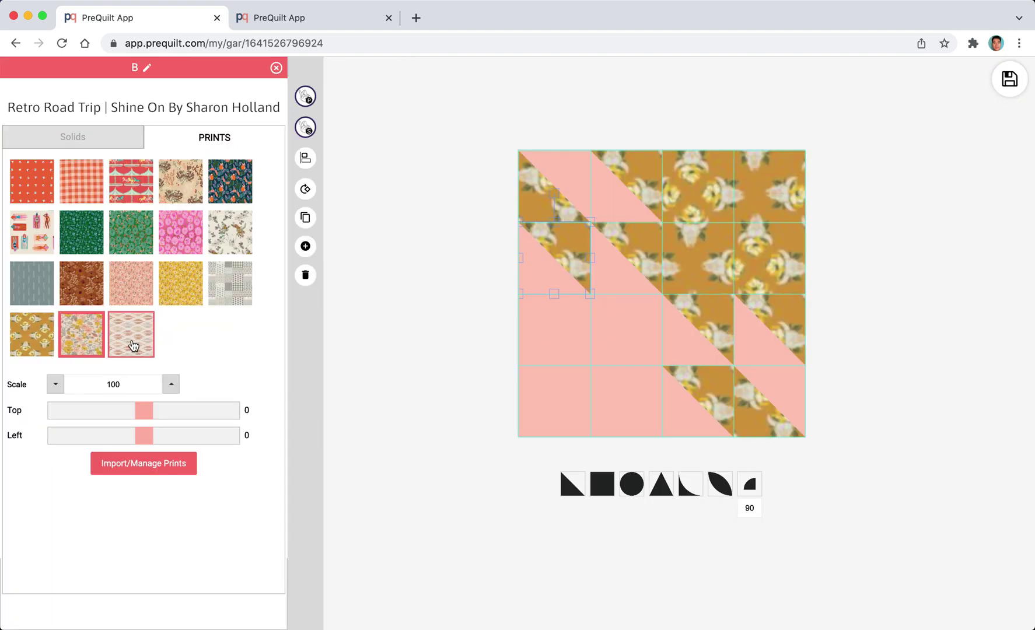
{"action": "left_click", "coordinate": [39, 343]}
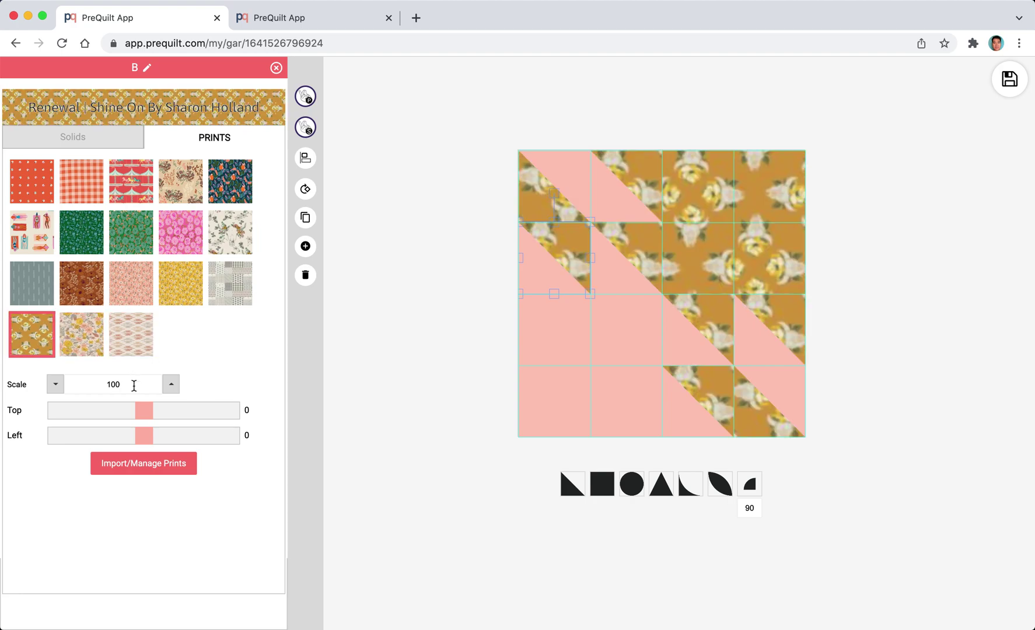
{"action": "left_click", "coordinate": [133, 385]}
{"action": "key", "text": "Down"}
{"action": "key", "text": "Down"}
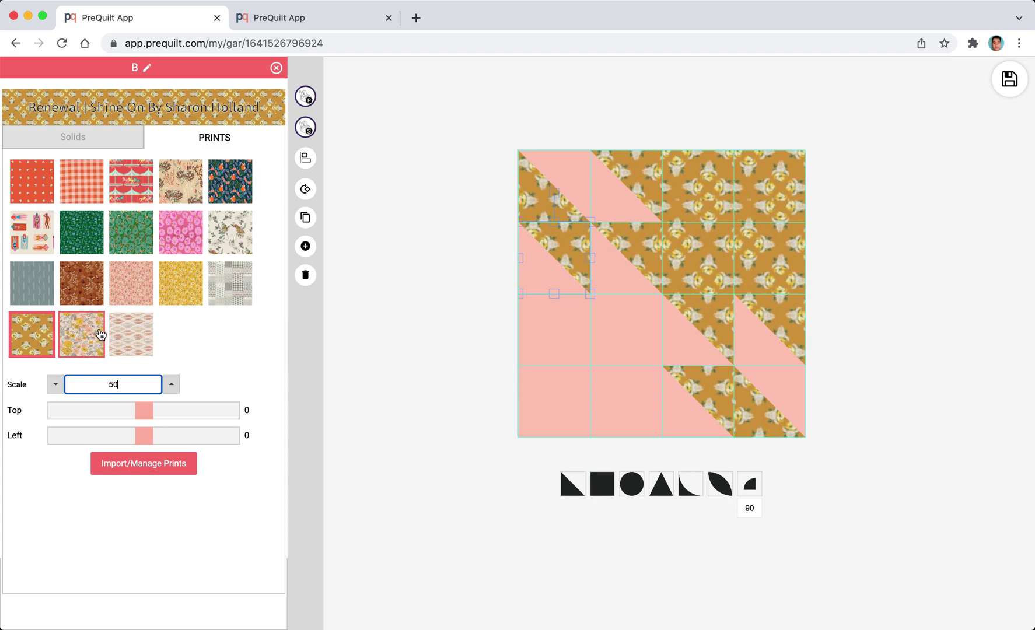
{"action": "left_click", "coordinate": [276, 69]}
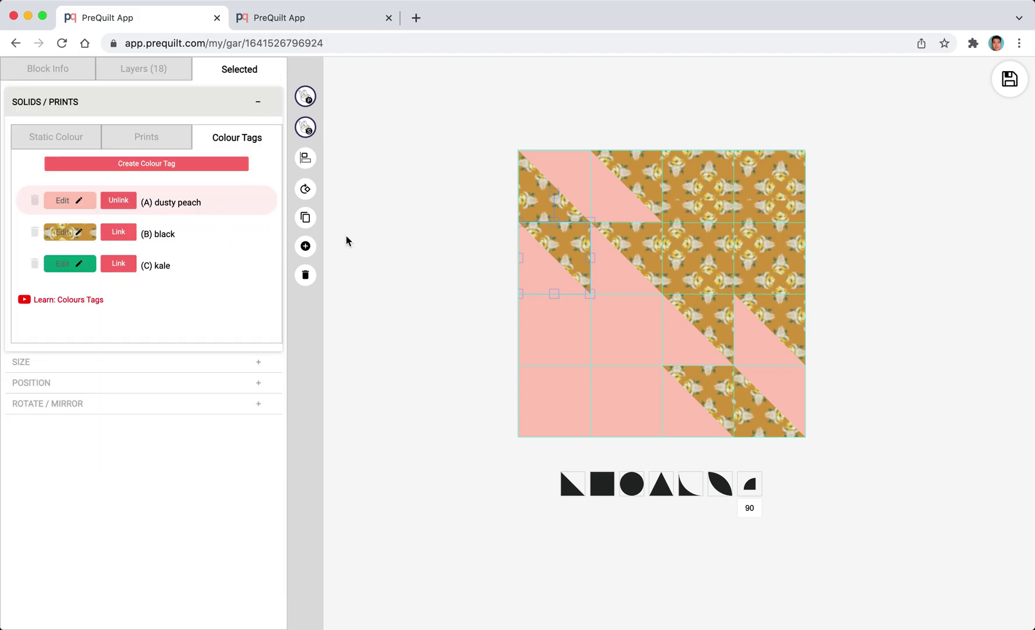
Save the Hunter Star block into the 50" x 50" quilt's block list.
{"action": "left_click", "coordinate": [378, 240]}
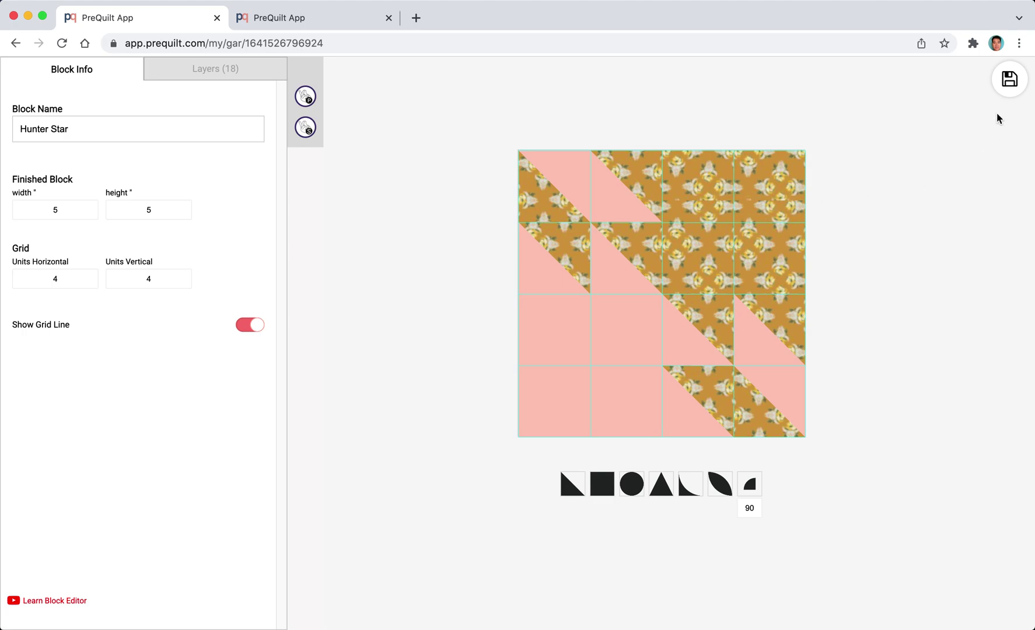
{"action": "left_click", "coordinate": [1010, 81]}
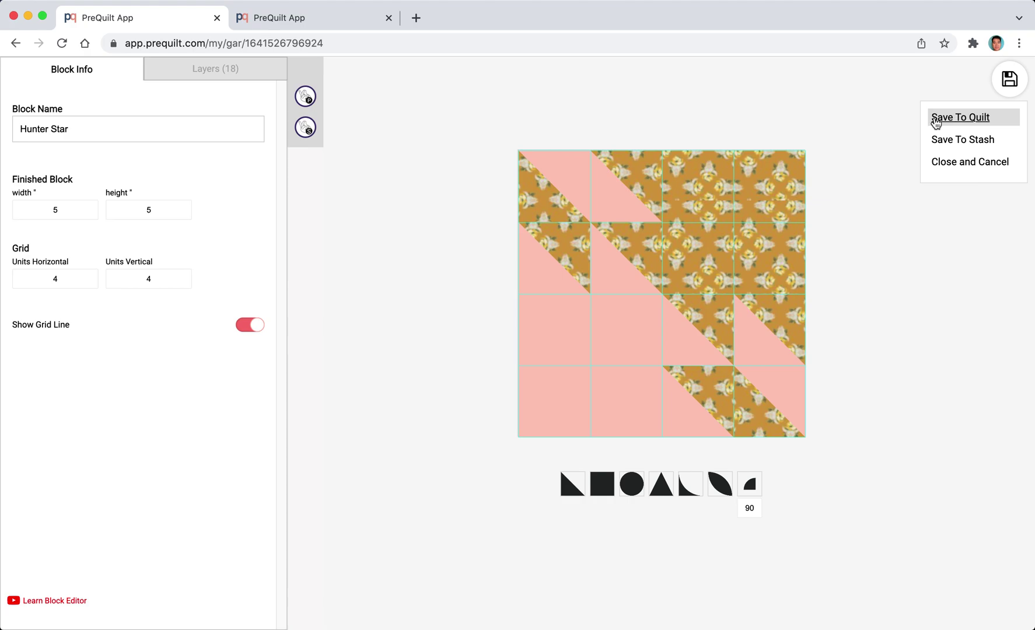
{"action": "left_click", "coordinate": [962, 120]}
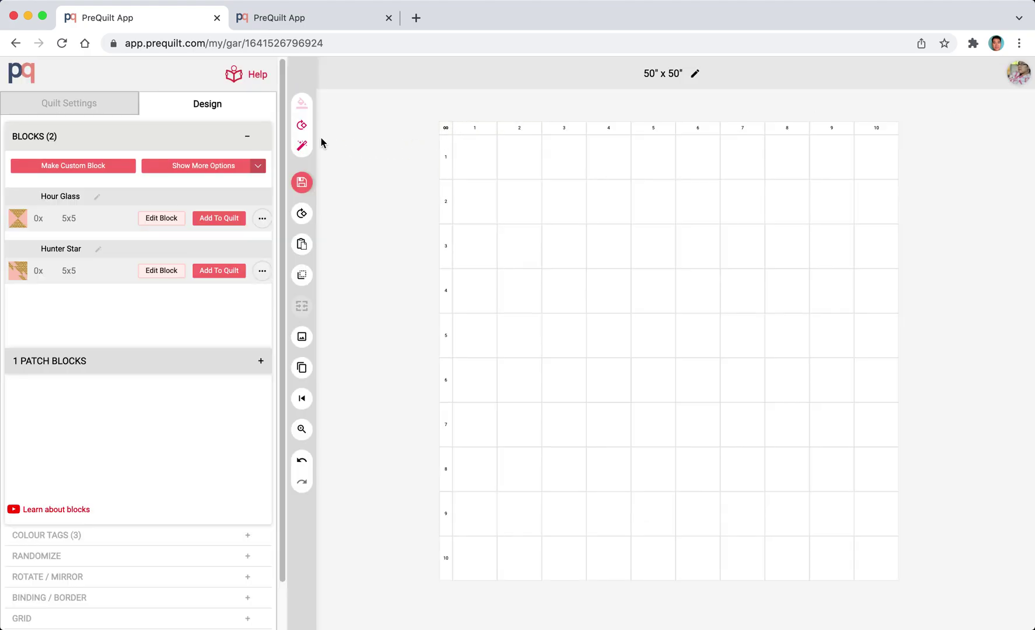
{"action": "left_click", "coordinate": [309, 23]}
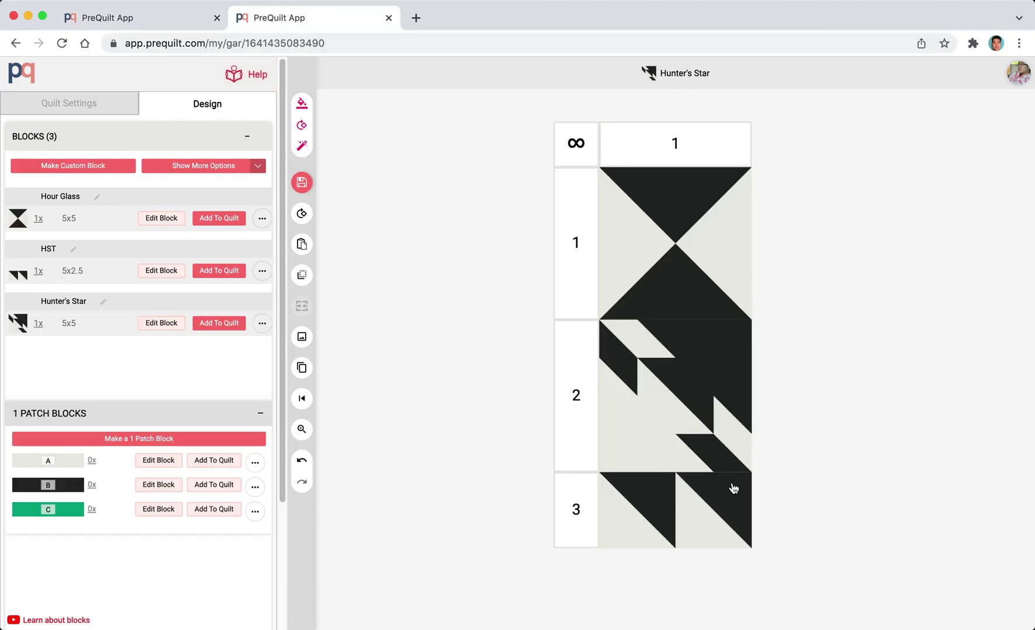
{"action": "left_click", "coordinate": [147, 26]}
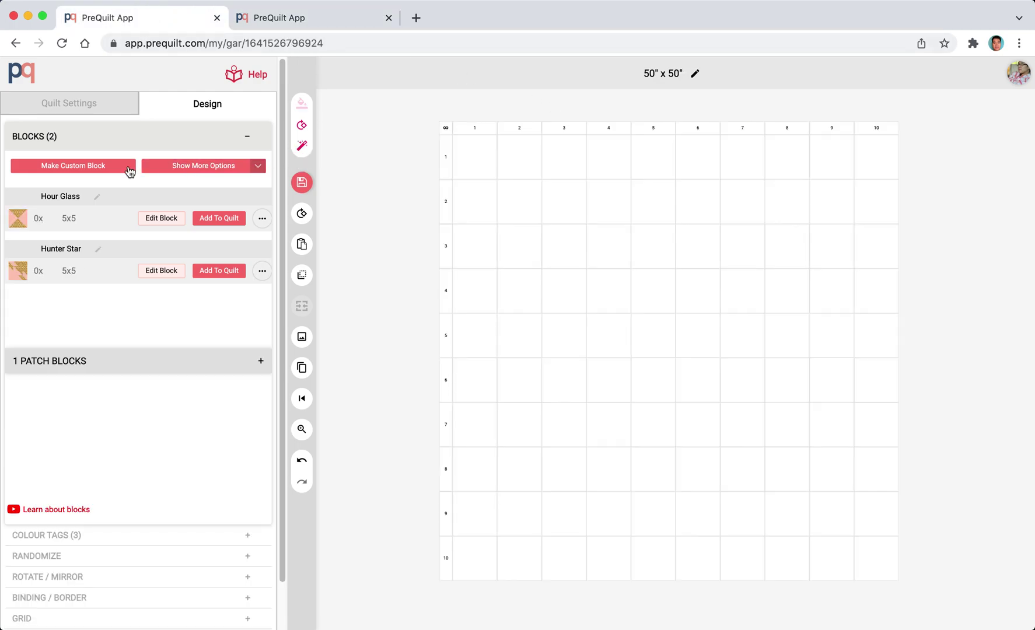
{"action": "left_click", "coordinate": [109, 166]}
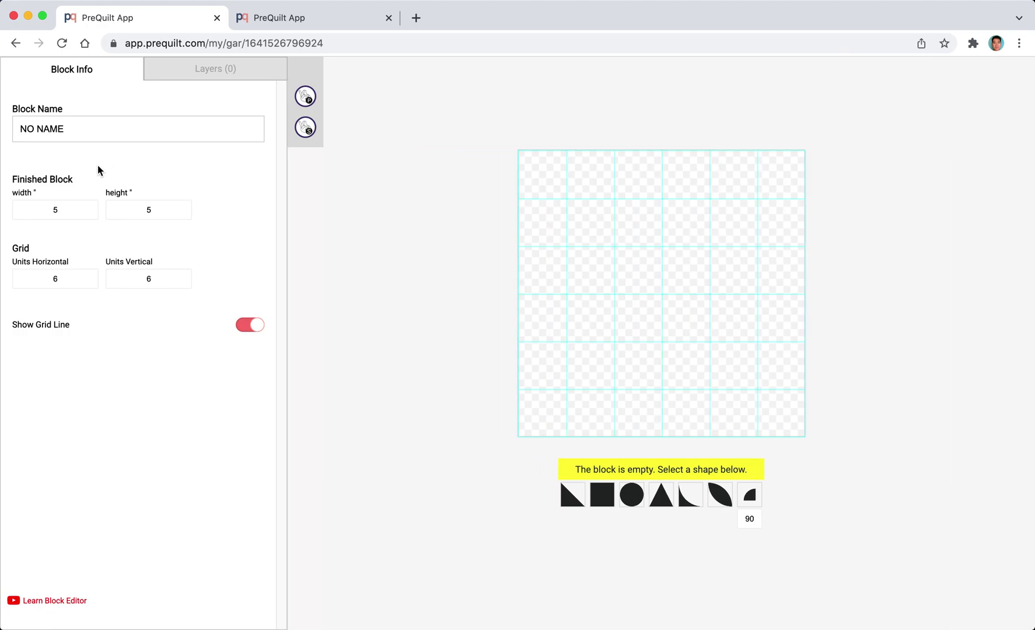
Name the block Double HST, set its height to 2.5, and give it a 2 x 2 grid.
{"action": "left_click", "coordinate": [105, 130]}
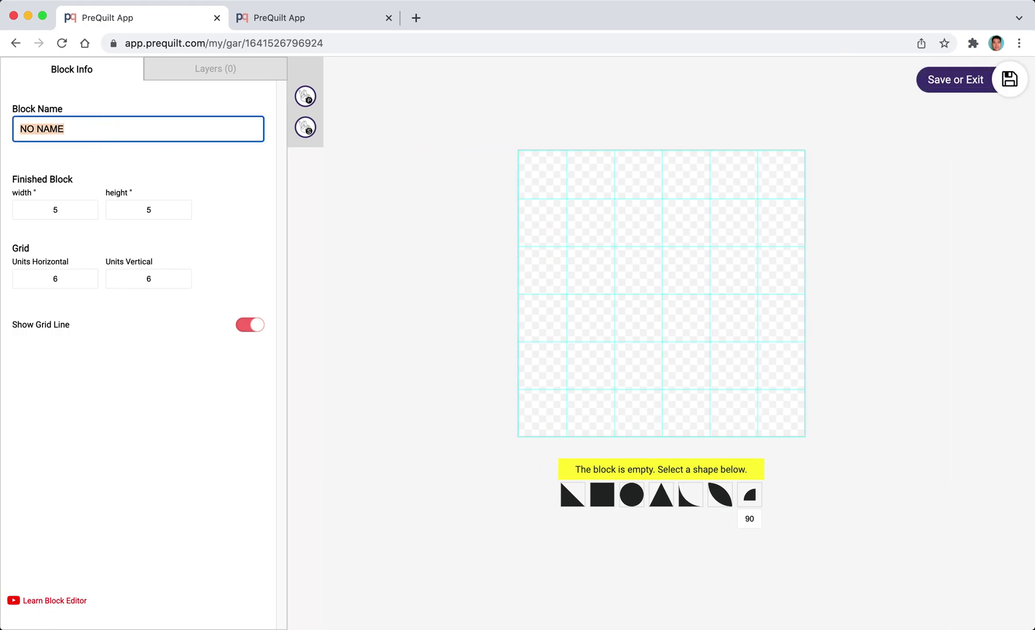
{"action": "type", "text": "Double HST"}
{"action": "left_click", "coordinate": [181, 209]}
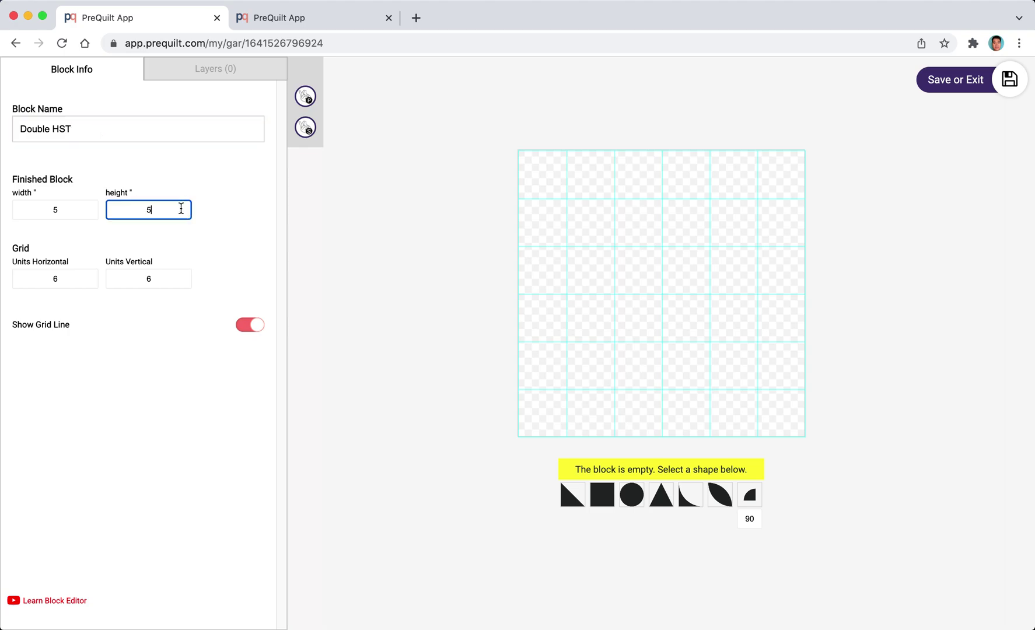
{"action": "type", "text": "2.5"}
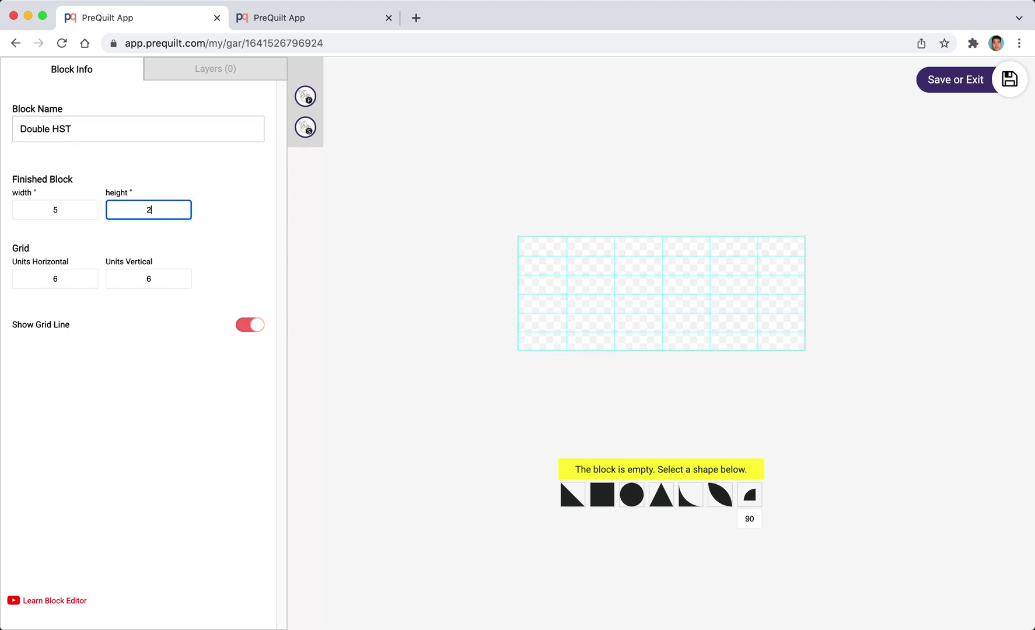
{"action": "left_click", "coordinate": [84, 277]}
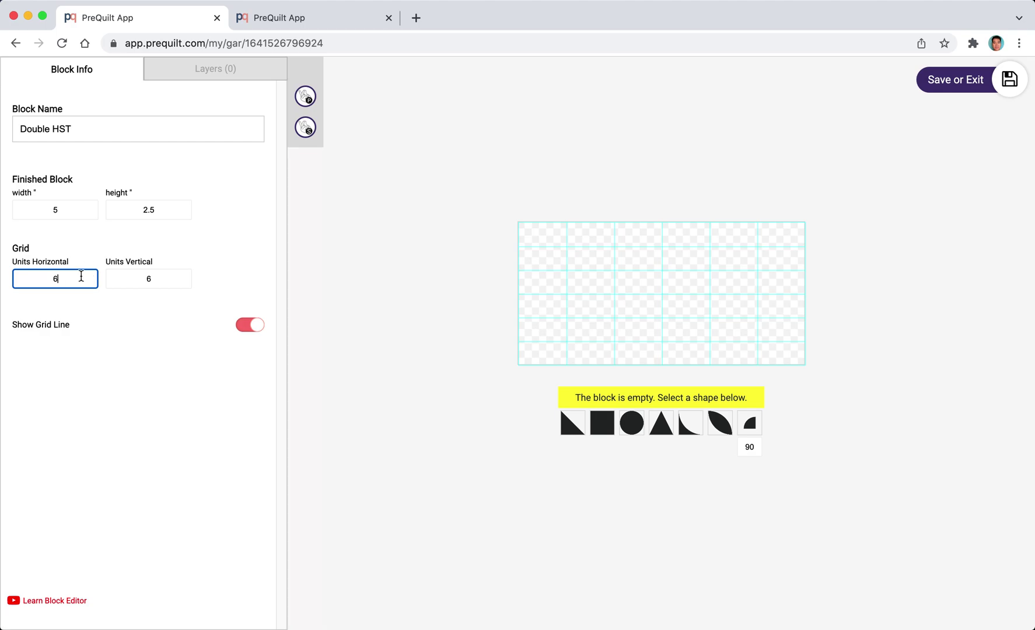
{"action": "type", "text": "3"}
{"action": "key", "text": "BackSpace"}
{"action": "type", "text": "2"}
{"action": "key", "text": "Tab"}
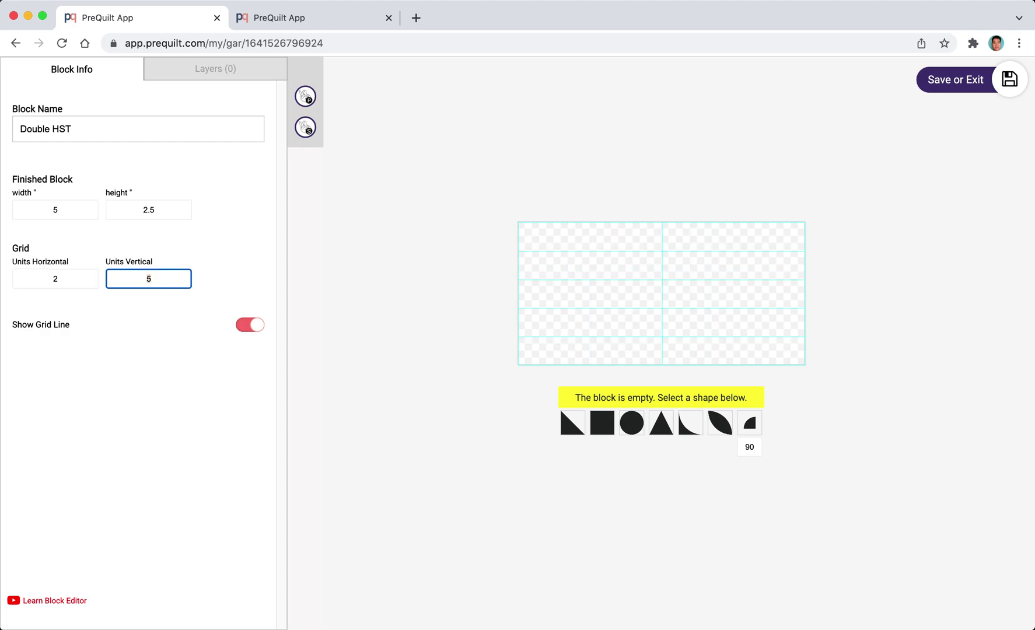
{"action": "type", "text": "2"}
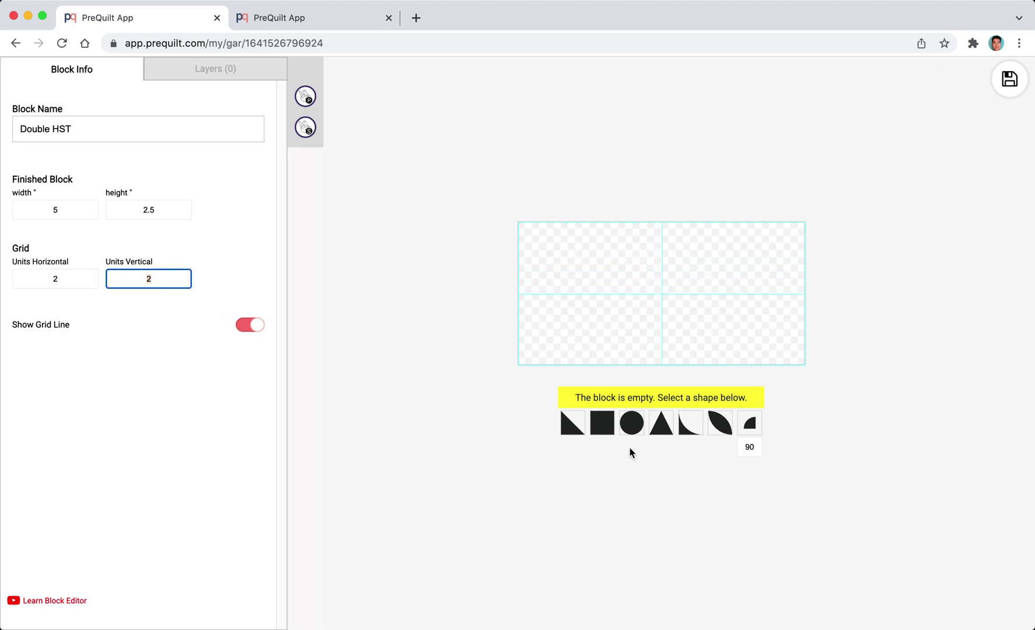
{"action": "left_click", "coordinate": [569, 421]}
Place two peach half-square triangles in the block's left and right halves.
{"action": "left_click_drag", "start_coordinate": [625, 285], "coordinate": [554, 295]}
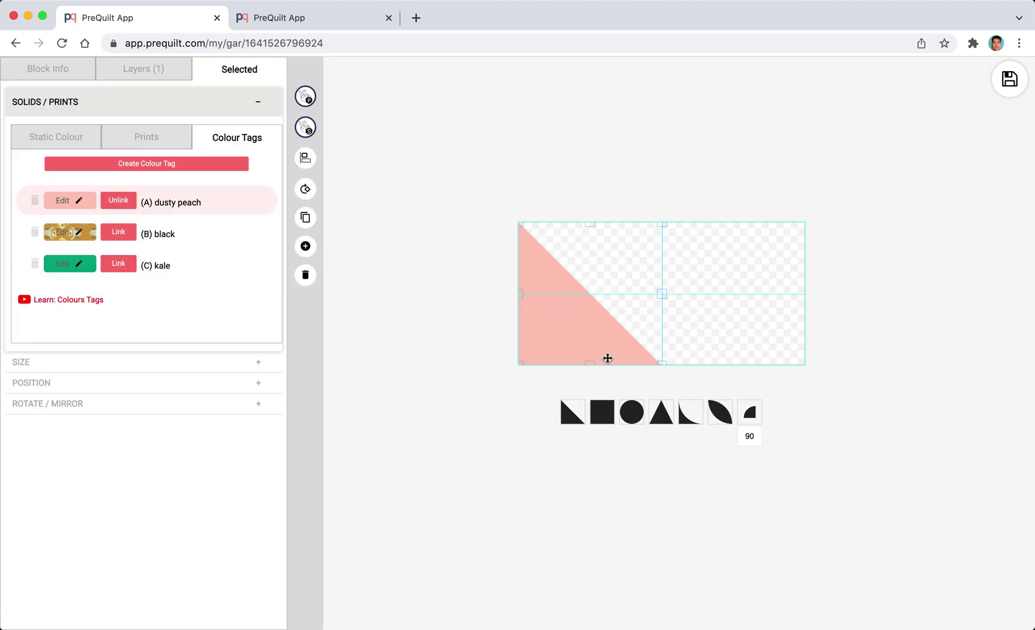
{"action": "left_click", "coordinate": [572, 412]}
{"action": "left_click_drag", "start_coordinate": [646, 333], "coordinate": [725, 315]}
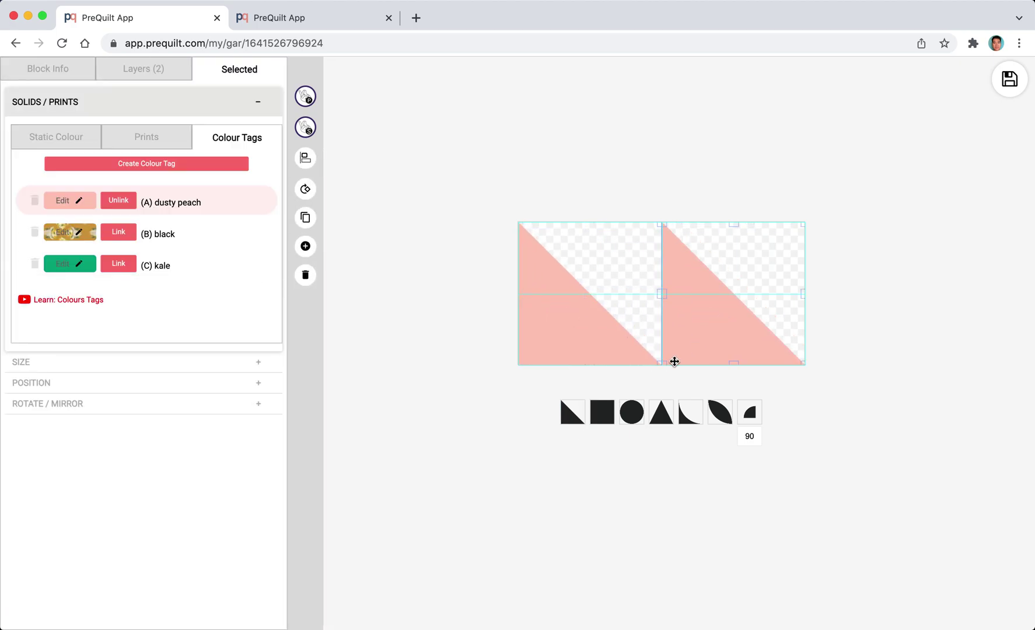
{"action": "left_click", "coordinate": [572, 413]}
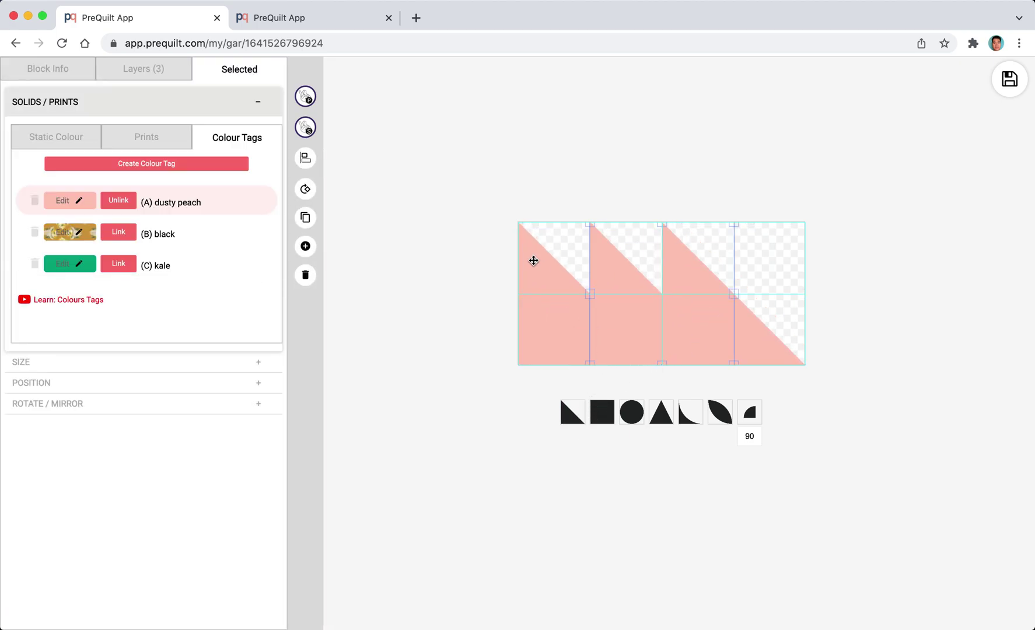
Add a rotated Renewal-print triangle, clone it to the top-right, and save Double HST to the quilt.
{"action": "left_click", "coordinate": [305, 190]}
{"action": "left_click", "coordinate": [305, 190]}
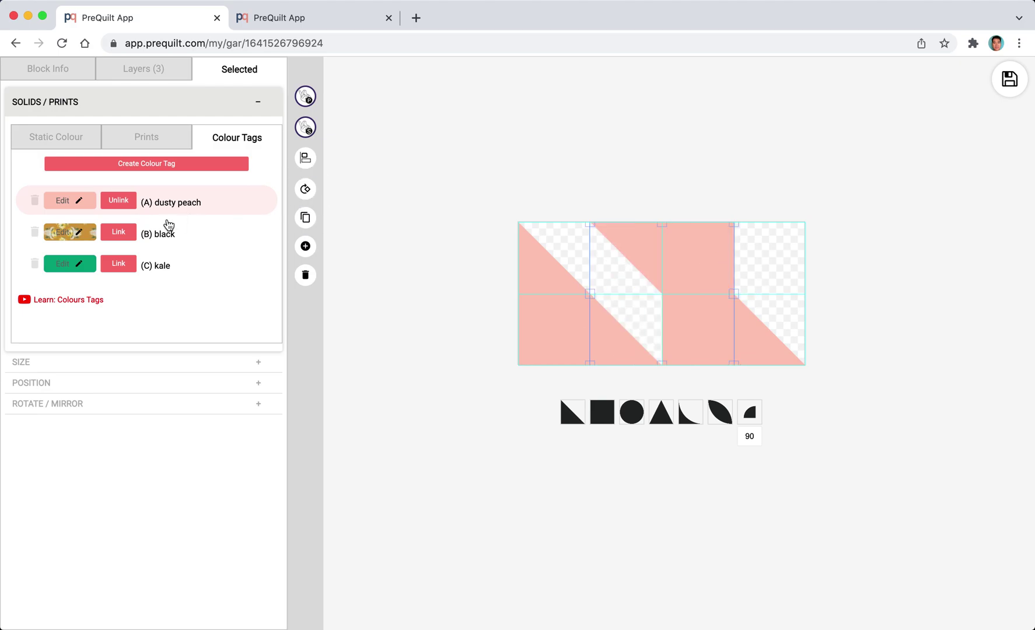
{"action": "left_click", "coordinate": [118, 232]}
{"action": "left_click_drag", "start_coordinate": [673, 260], "coordinate": [626, 275]}
{"action": "left_click", "coordinate": [305, 216]}
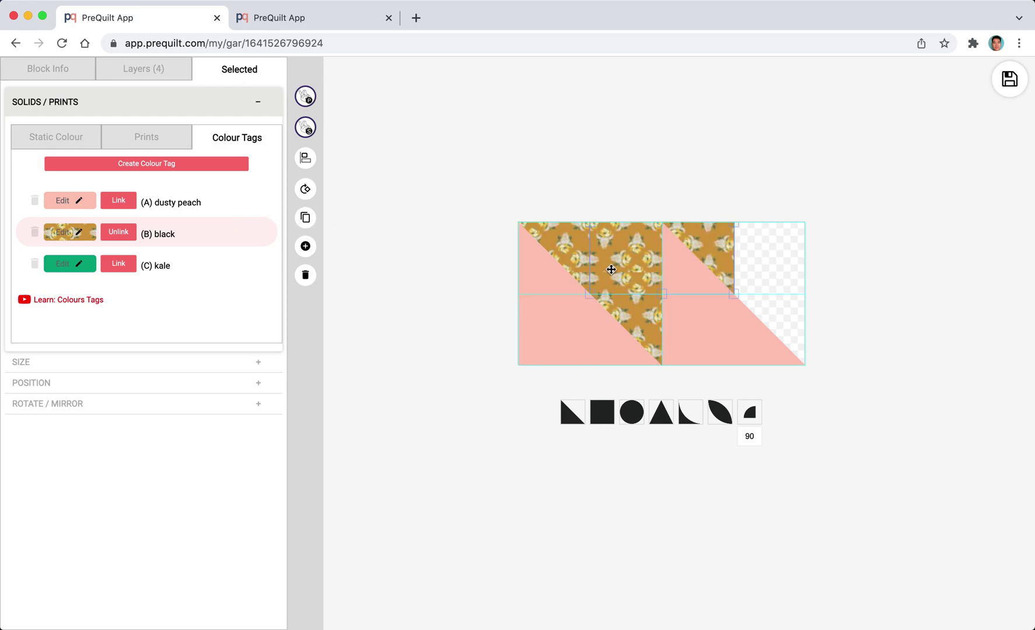
{"action": "mouse_move", "coordinate": [722, 257]}
{"action": "left_mouse_down"}
{"action": "mouse_move", "coordinate": [784, 288]}
{"action": "mouse_move", "coordinate": [794, 317]}
{"action": "left_mouse_up"}
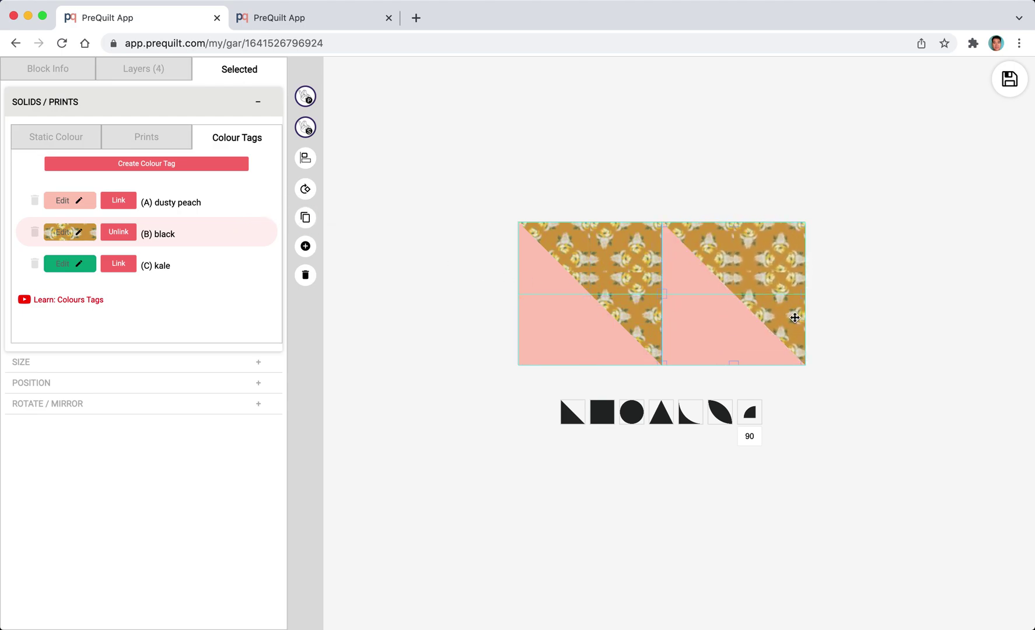
{"action": "left_click", "coordinate": [1009, 80]}
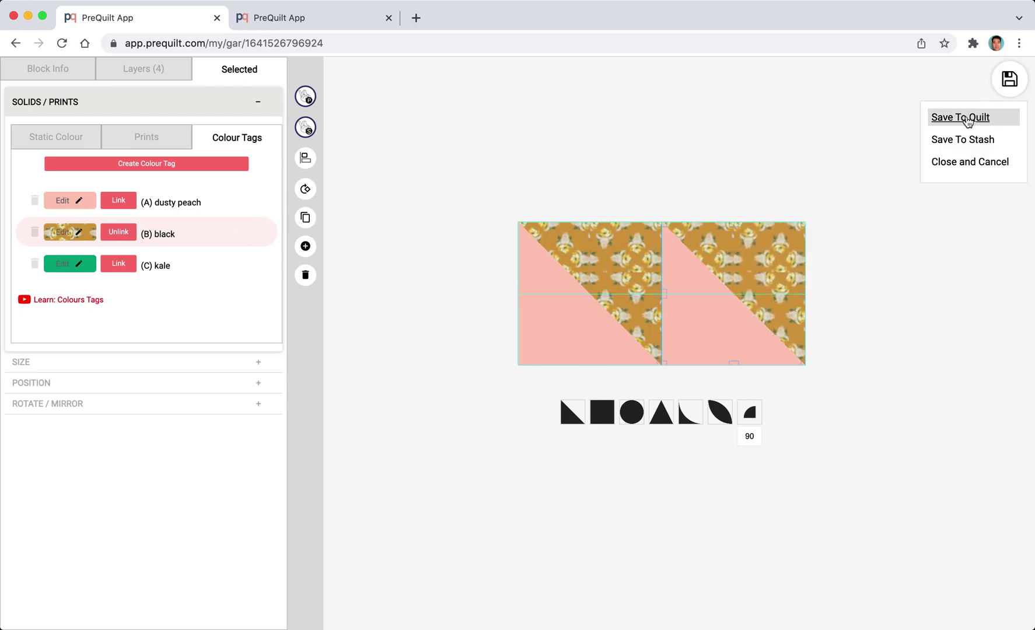
{"action": "left_click", "coordinate": [966, 119]}
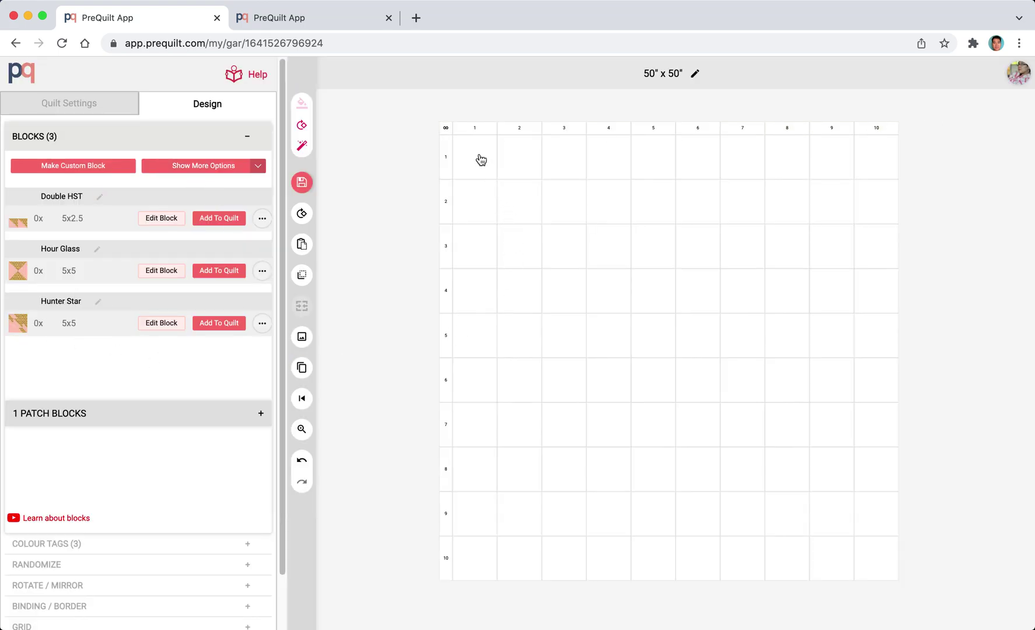
Fill the top-left 2x2 cells with Hunter Star and rotate the row 1, column 2 block.
{"action": "left_click", "coordinate": [213, 221]}
{"action": "left_click_drag", "start_coordinate": [478, 158], "coordinate": [527, 203]}
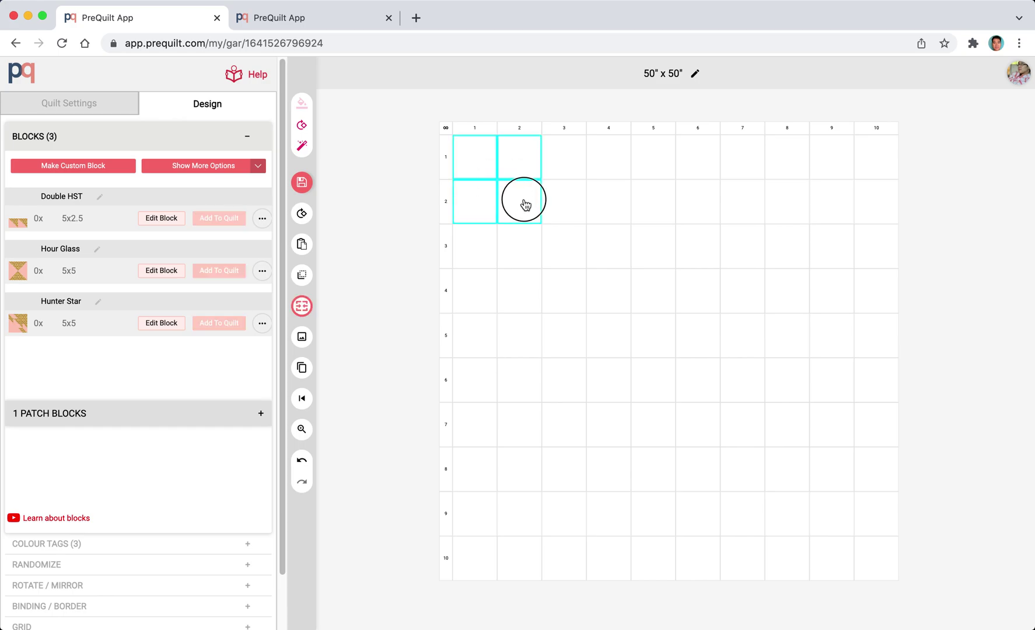
{"action": "left_click", "coordinate": [220, 324]}
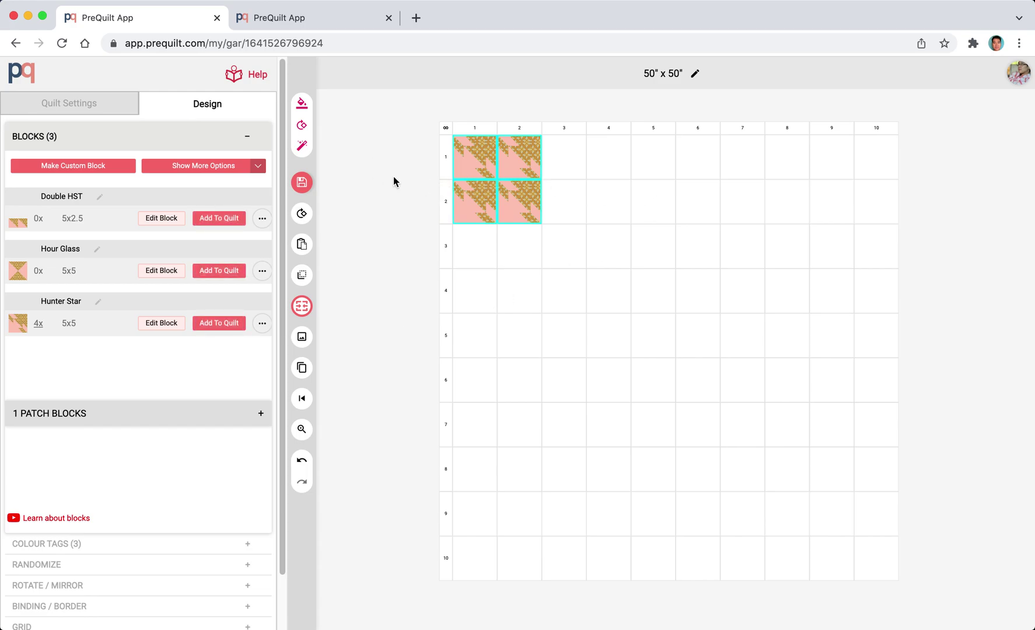
{"action": "left_click", "coordinate": [517, 167]}
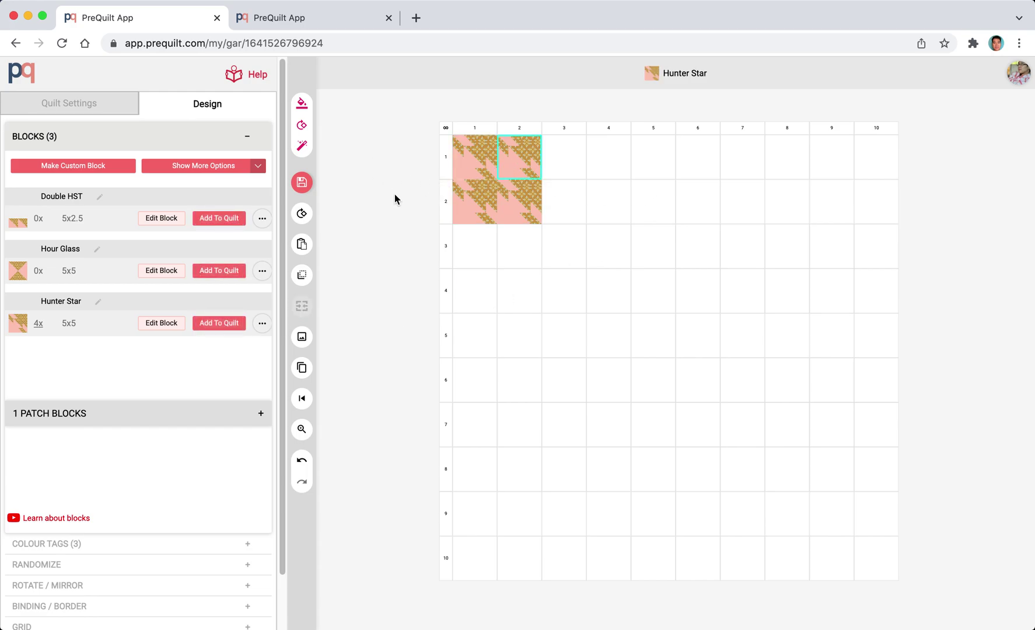
{"action": "left_click", "coordinate": [302, 214]}
{"action": "left_click", "coordinate": [303, 215]}
{"action": "left_click", "coordinate": [303, 216]}
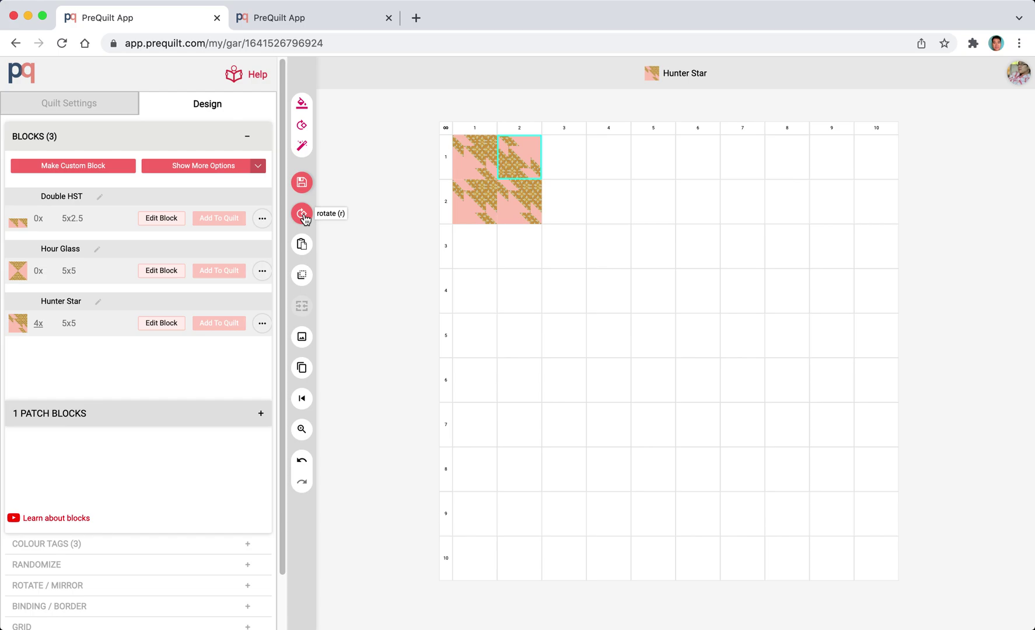
{"action": "left_click", "coordinate": [302, 215]}
{"action": "left_click", "coordinate": [302, 215]}
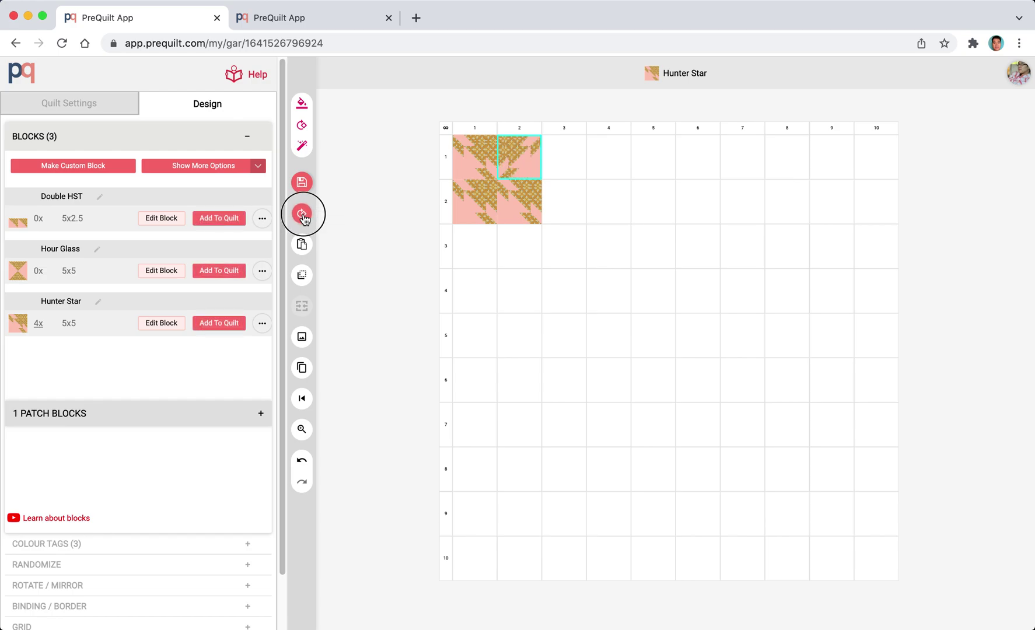
Rotate the Hunter Star blocks at row 2, column 1 and row 1, column 1.
{"action": "left_click", "coordinate": [395, 206]}
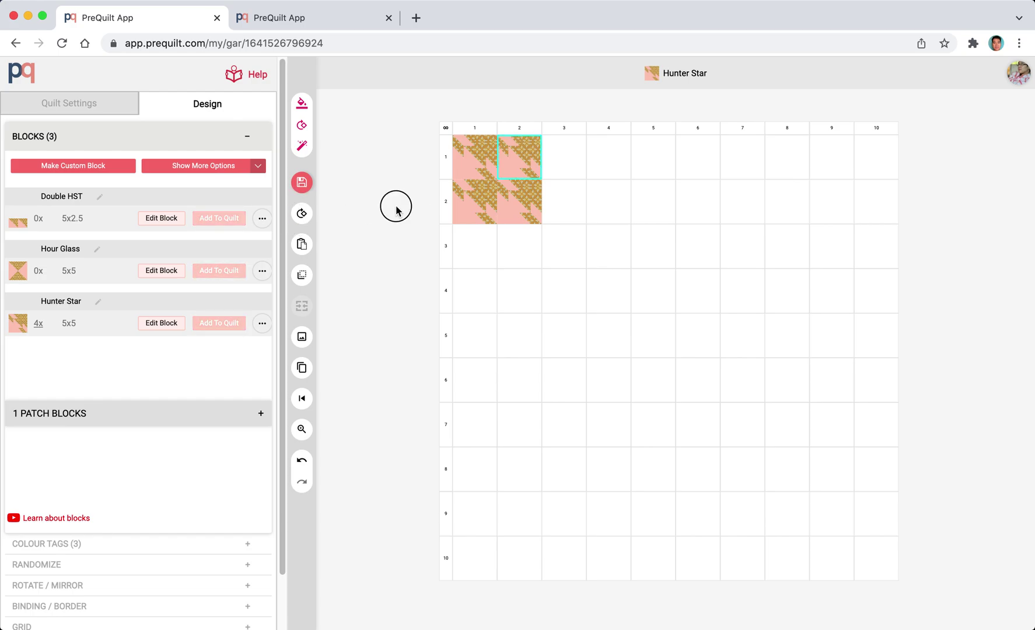
{"action": "left_click", "coordinate": [524, 200]}
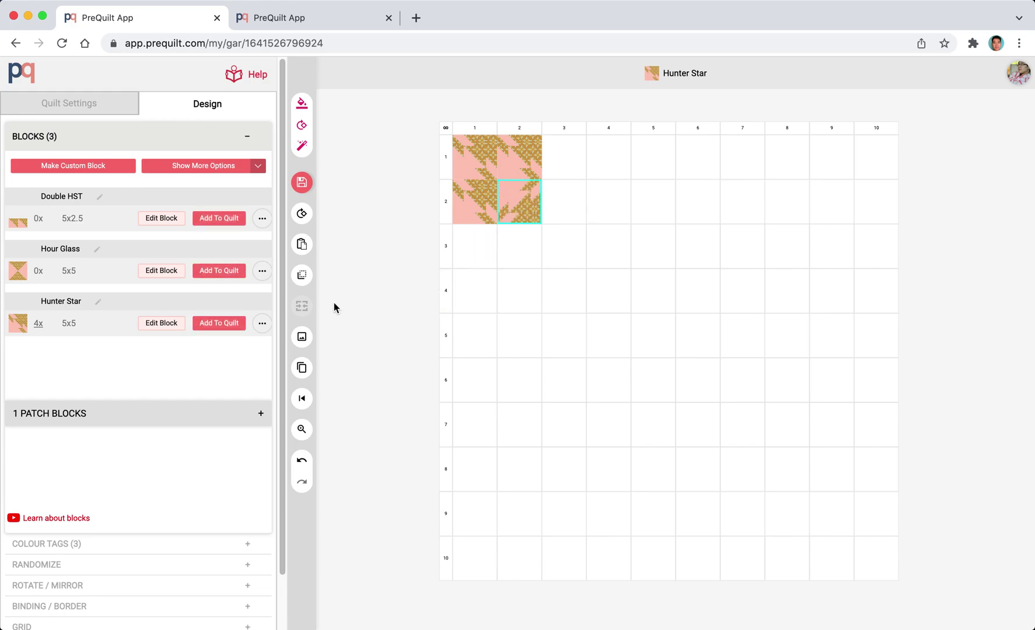
{"action": "left_click", "coordinate": [363, 276]}
{"action": "left_click", "coordinate": [479, 203]}
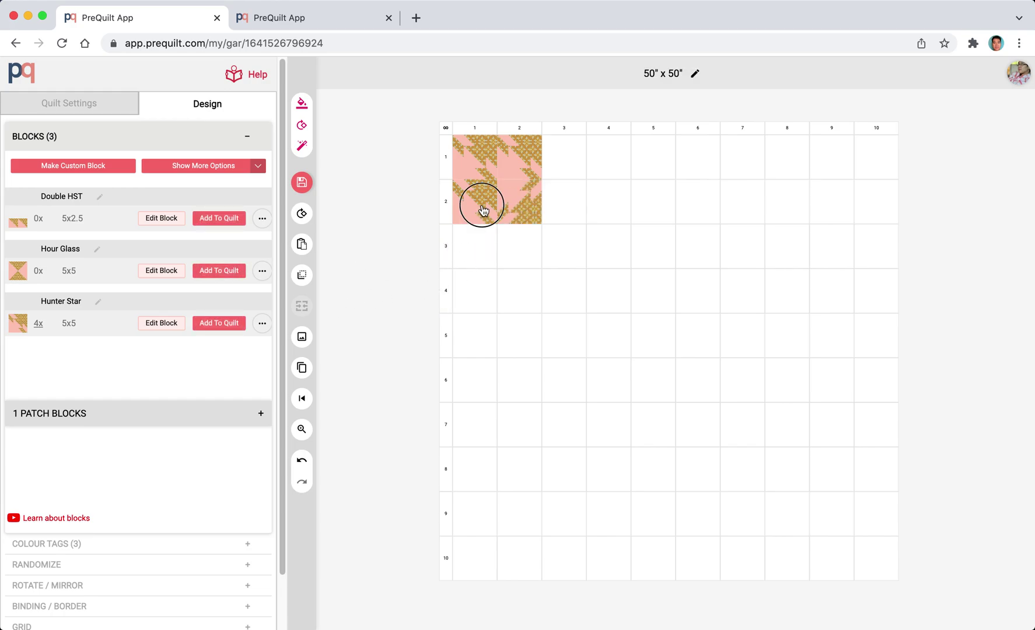
{"action": "left_click", "coordinate": [385, 254]}
{"action": "left_click", "coordinate": [473, 163]}
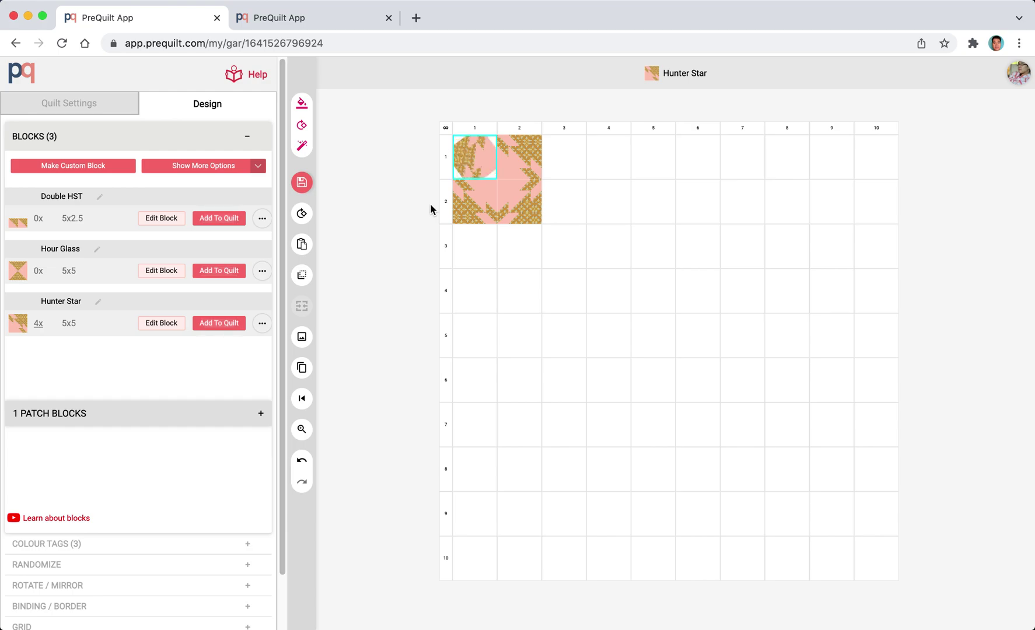
{"action": "left_click", "coordinate": [376, 248]}
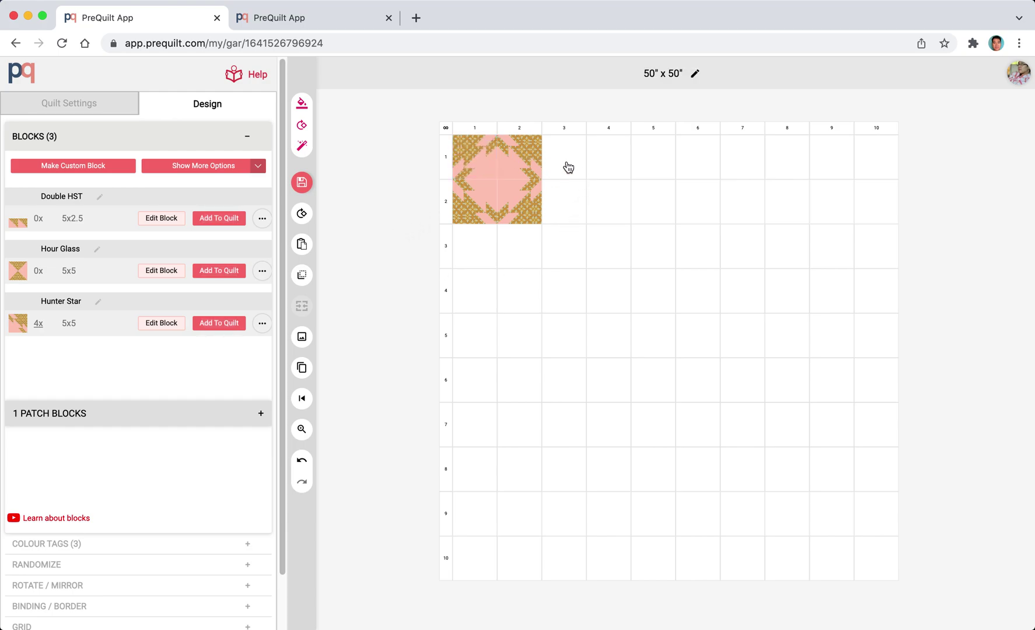
Fill columns 3-4, rows 1-2 with Hour Glass and paste the Hunter Star group into rows 3-4, columns 3-4.
{"action": "left_click_drag", "start_coordinate": [582, 164], "coordinate": [600, 189]}
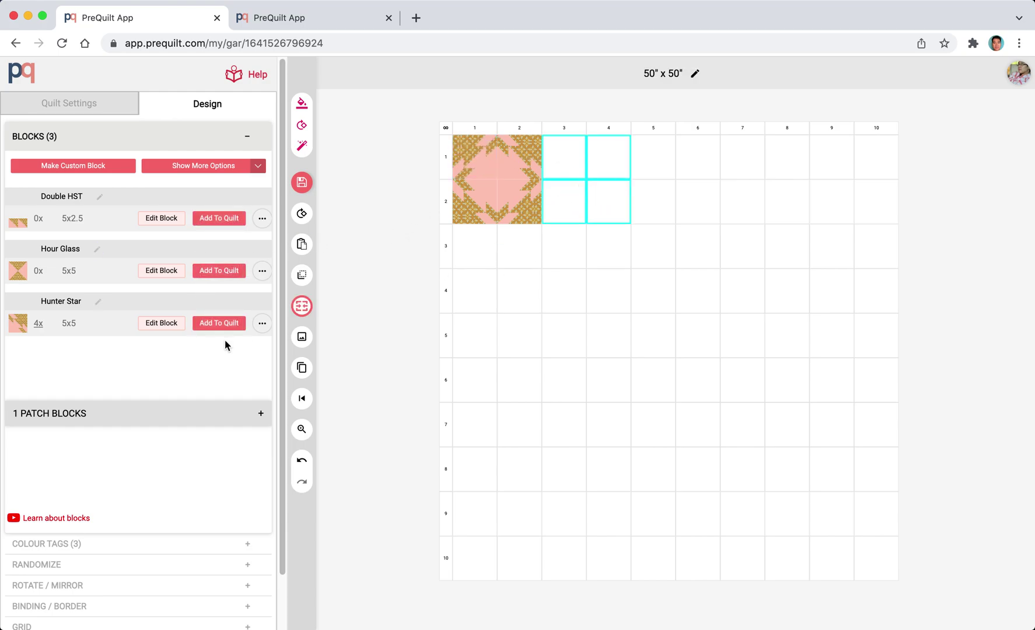
{"action": "left_click", "coordinate": [229, 275]}
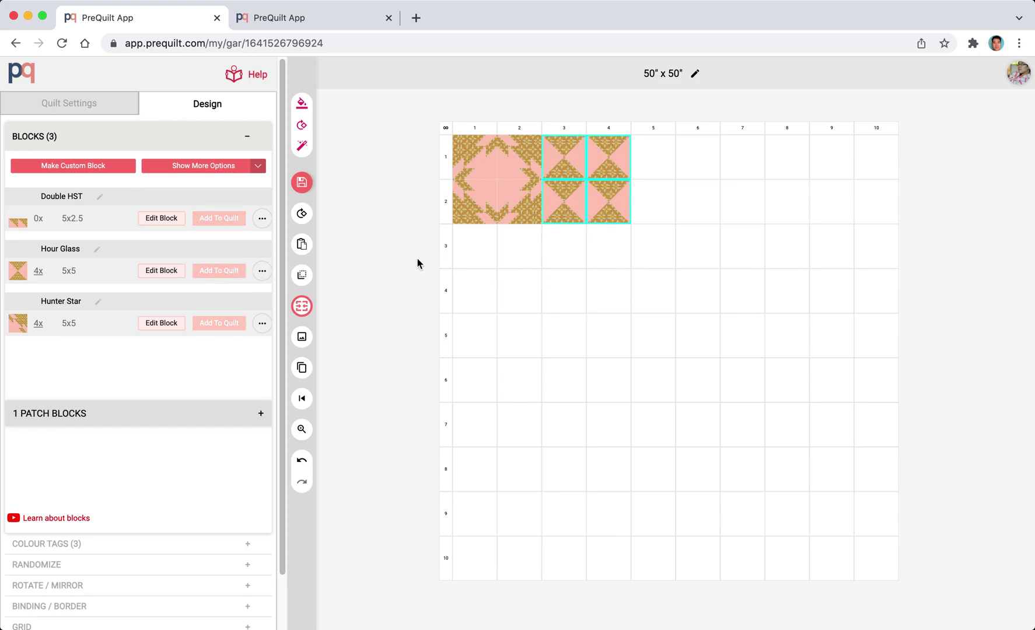
{"action": "left_click", "coordinate": [371, 283]}
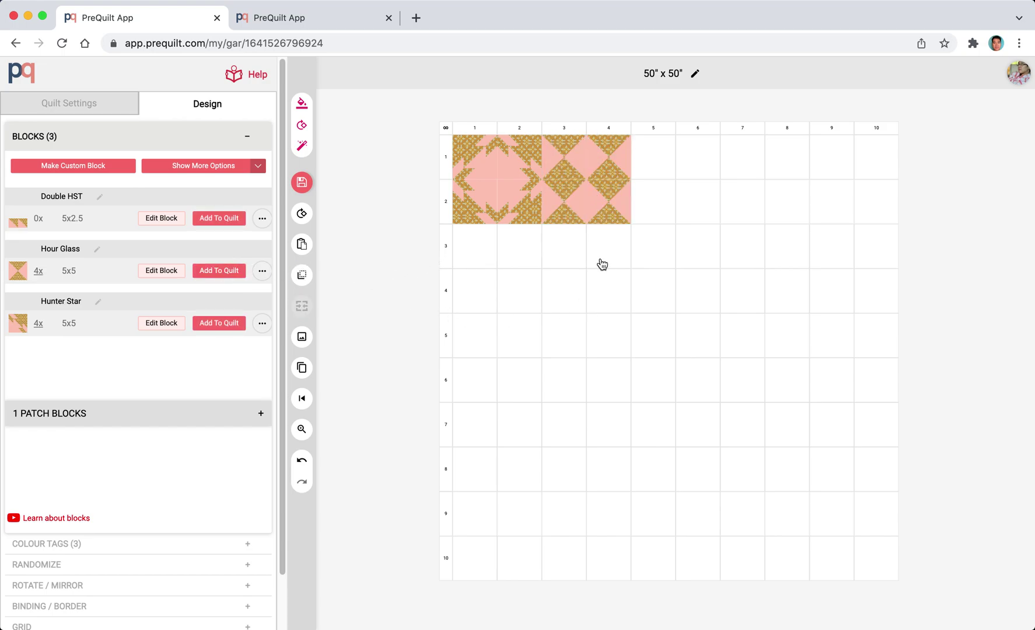
{"action": "left_click_drag", "start_coordinate": [481, 166], "coordinate": [512, 203]}
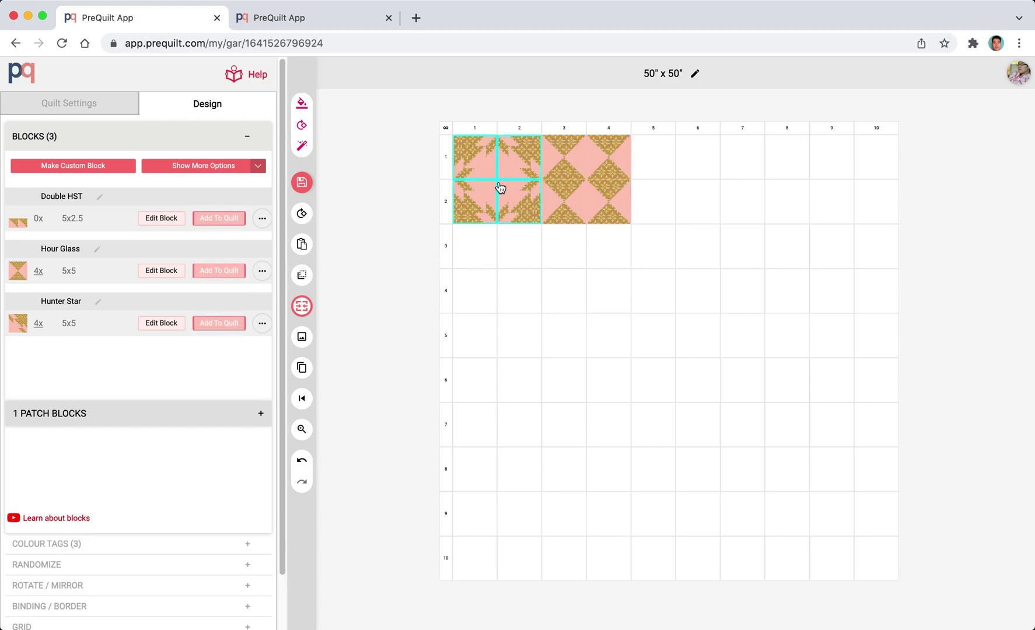
{"action": "right_click", "coordinate": [481, 168]}
{"action": "left_click", "coordinate": [534, 239]}
{"action": "right_click", "coordinate": [573, 247]}
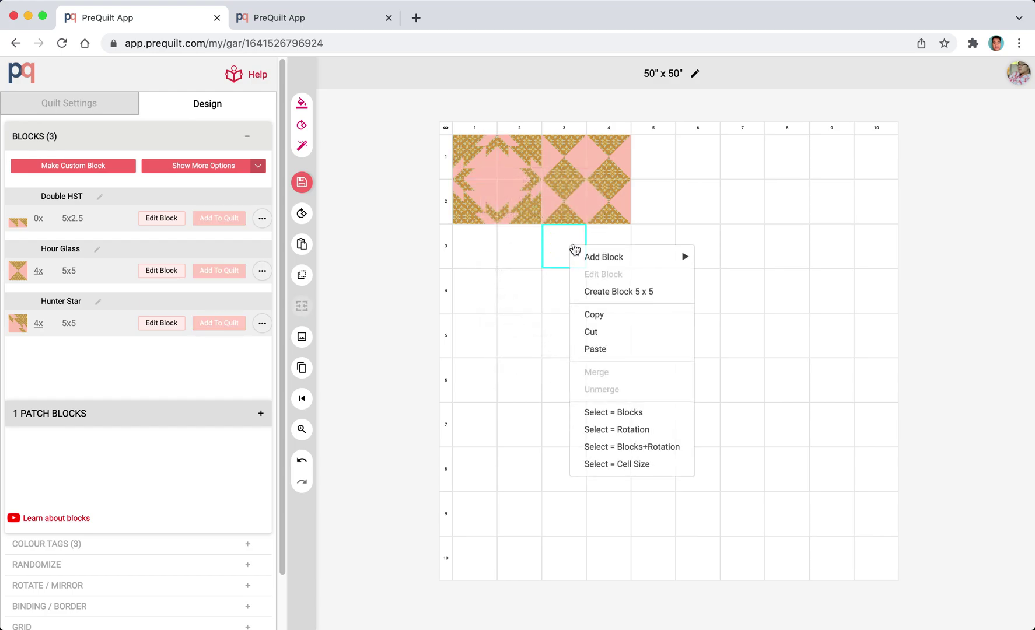
{"action": "left_click", "coordinate": [624, 350]}
Copy the Hour Glass group into rows 3-4, columns 1-2.
{"action": "left_click_drag", "start_coordinate": [557, 164], "coordinate": [612, 200]}
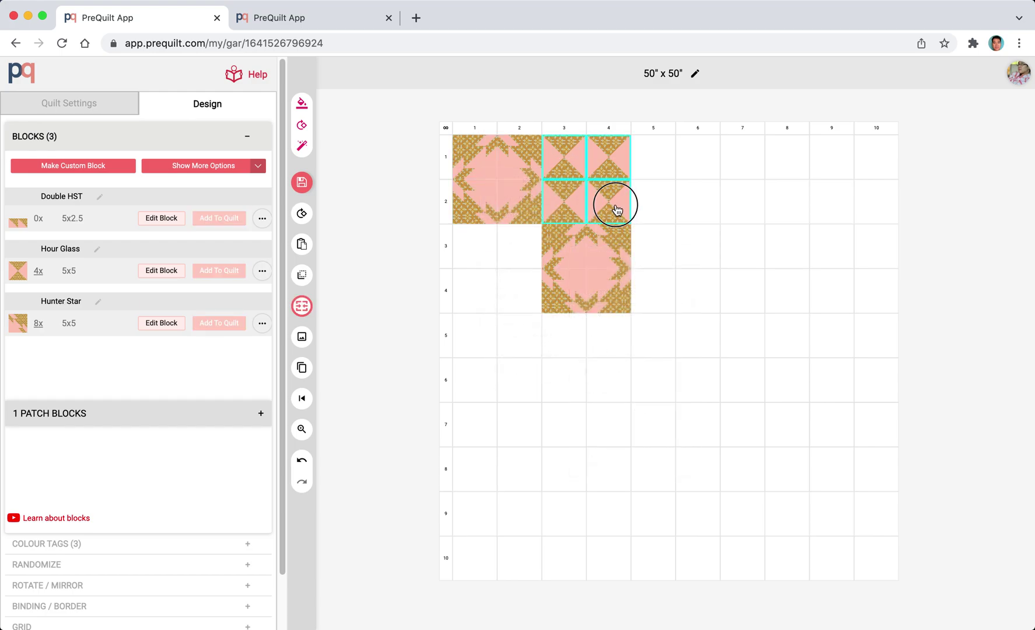
{"action": "right_click", "coordinate": [591, 199]}
{"action": "left_click", "coordinate": [652, 268]}
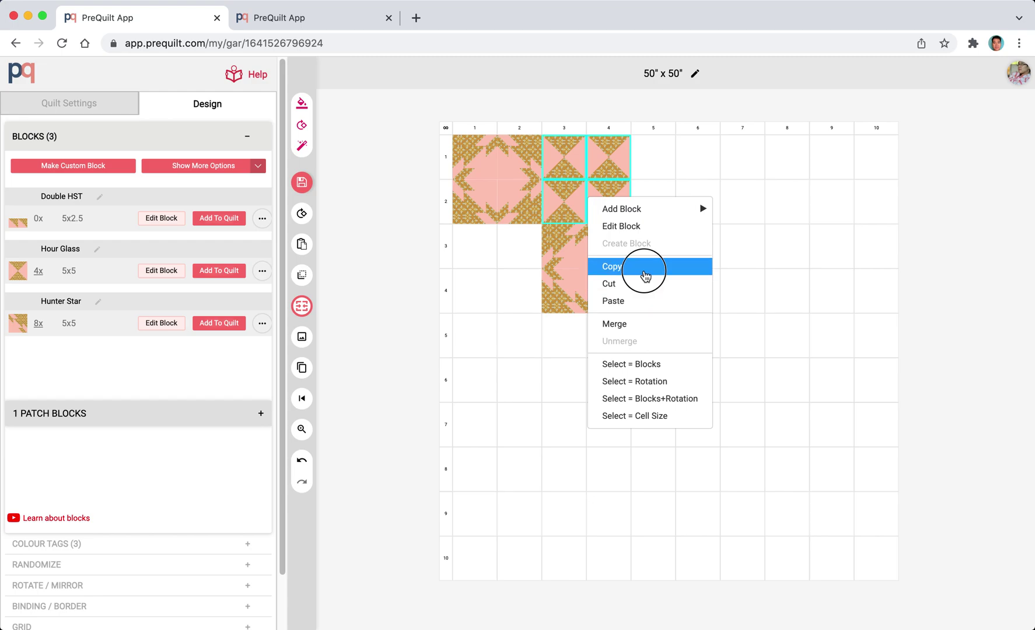
{"action": "right_click", "coordinate": [471, 249]}
{"action": "left_click", "coordinate": [528, 350]}
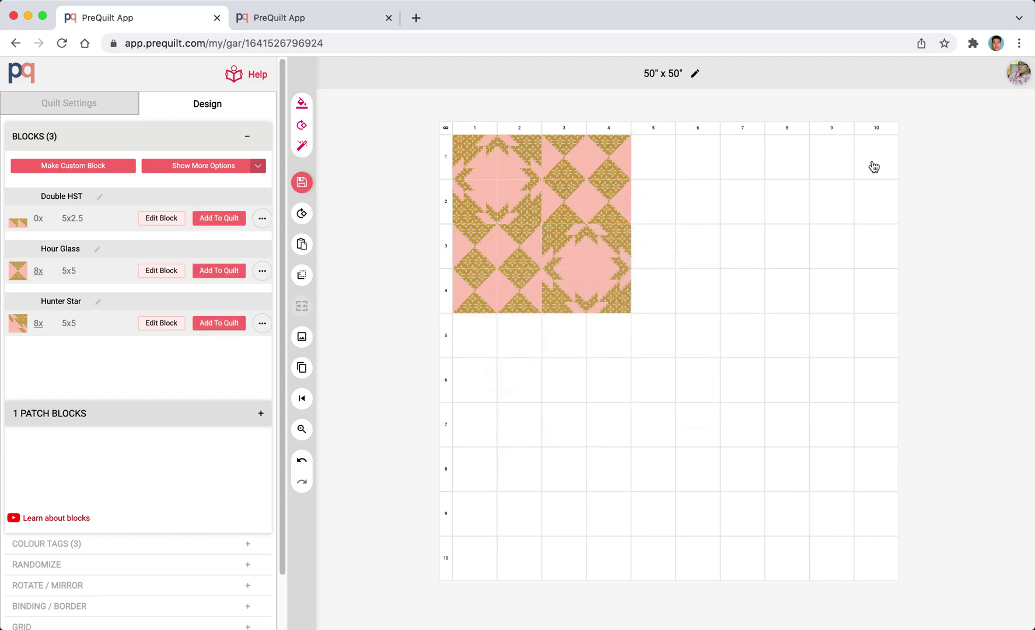
Trim the quilt grid to 4 x 4 (20" x 20") and select the Double HST block.
{"action": "left_click", "coordinate": [153, 137]}
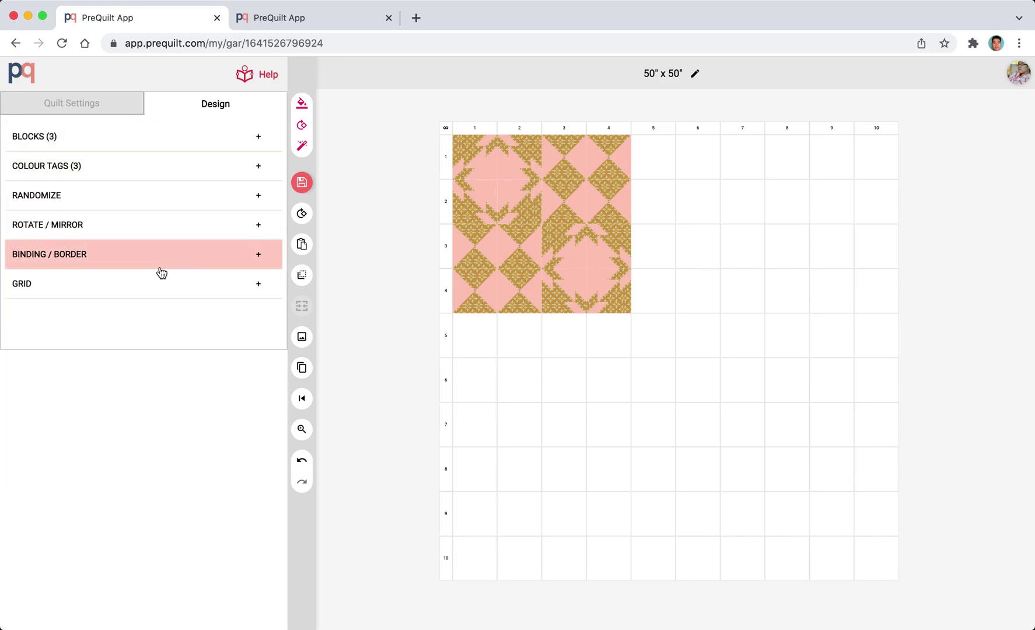
{"action": "left_click", "coordinate": [153, 287]}
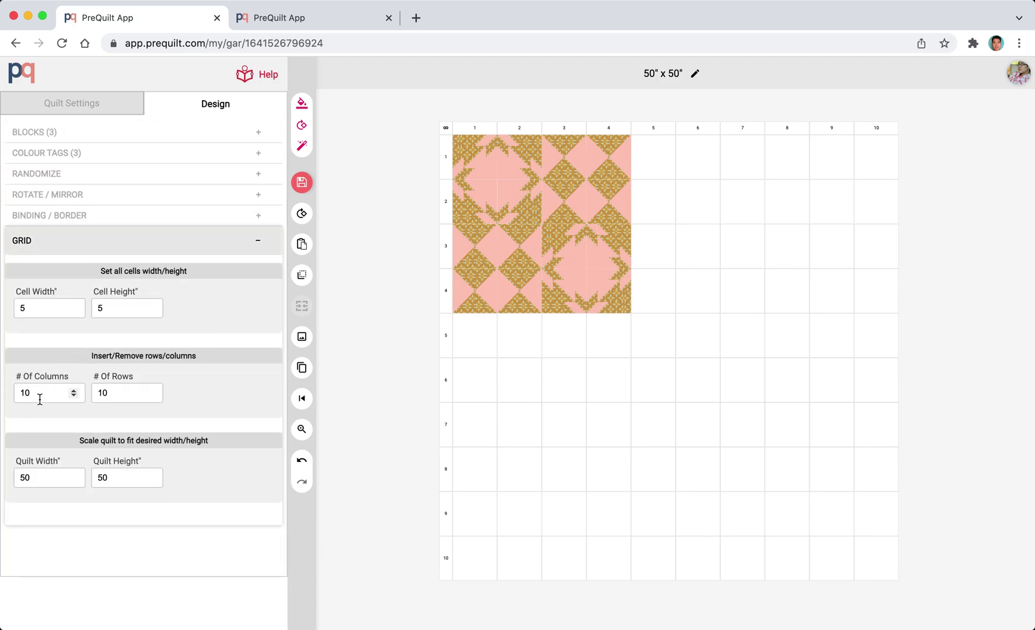
{"action": "left_click_drag", "start_coordinate": [39, 398], "coordinate": [12, 397]}
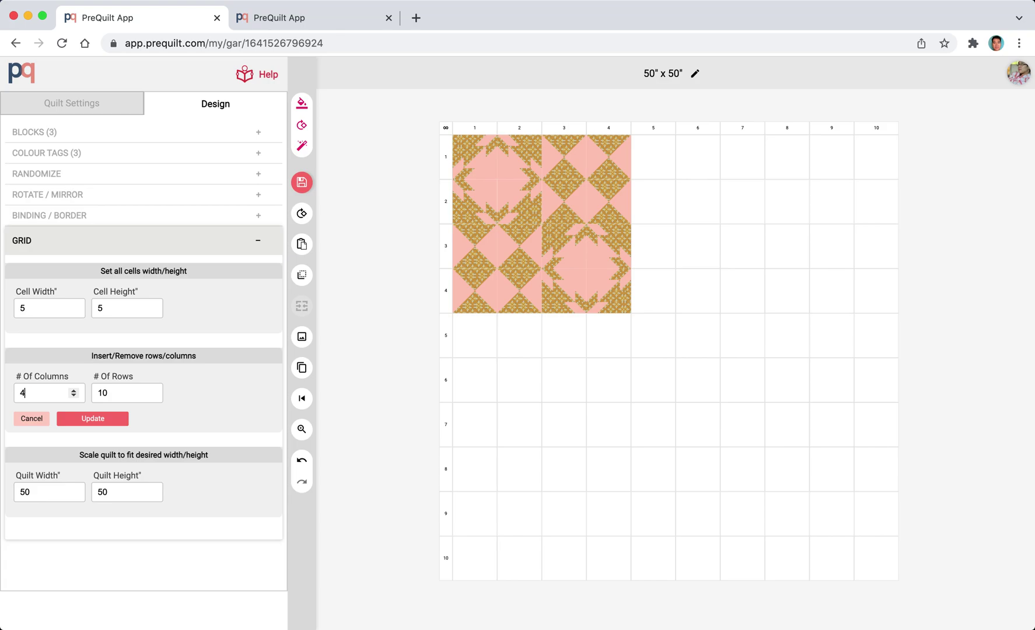
{"action": "key", "text": "Tab"}
{"action": "key", "text": "Return"}
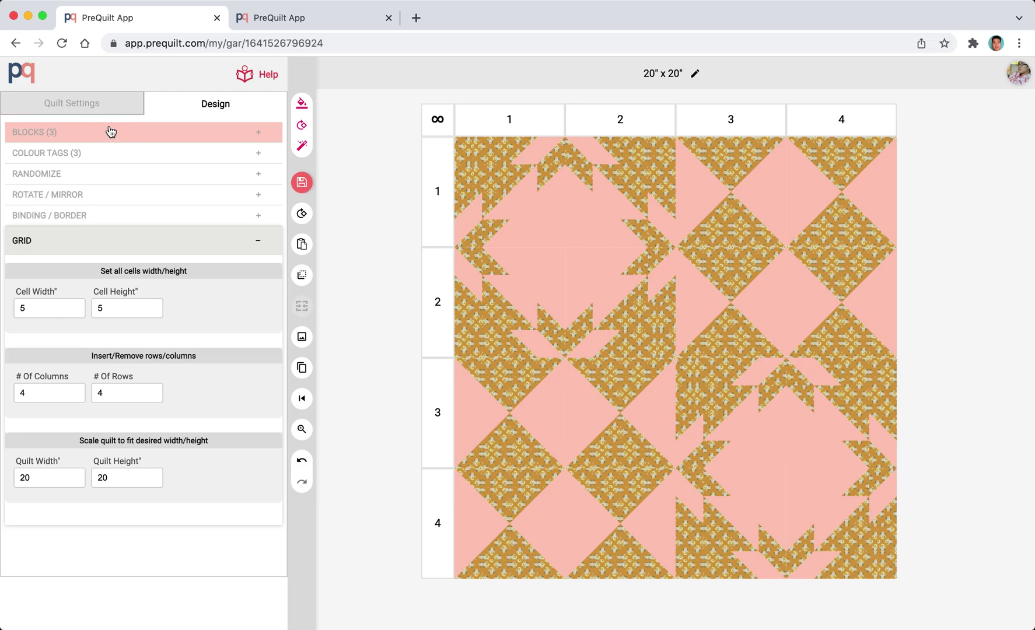
{"action": "left_click", "coordinate": [143, 131]}
{"action": "left_click", "coordinate": [13, 227]}
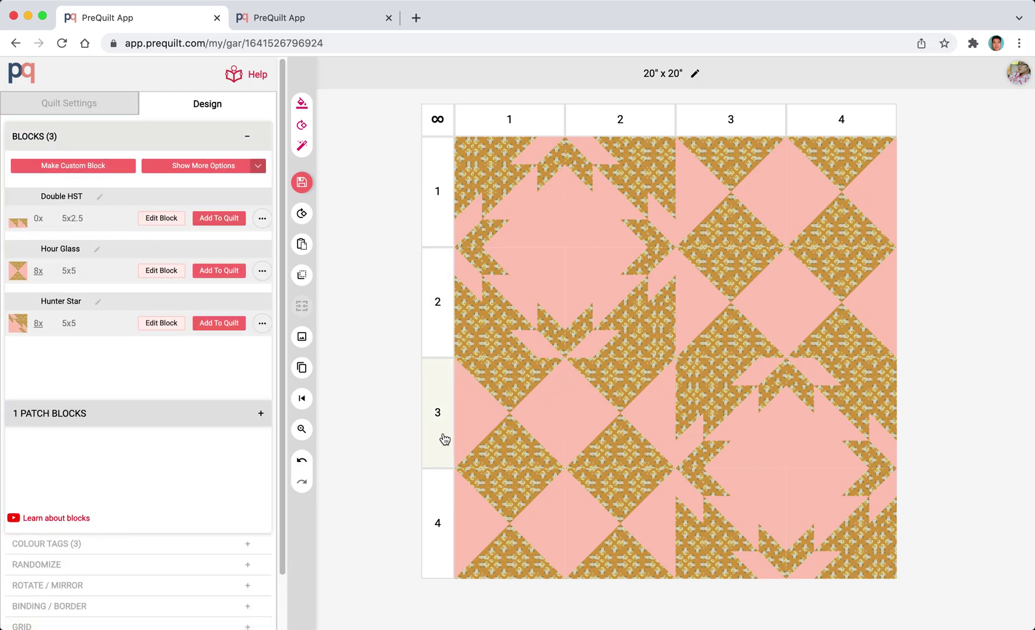
Insert an empty row after row 2 and give it a 2.5" height.
{"action": "left_click", "coordinate": [436, 318]}
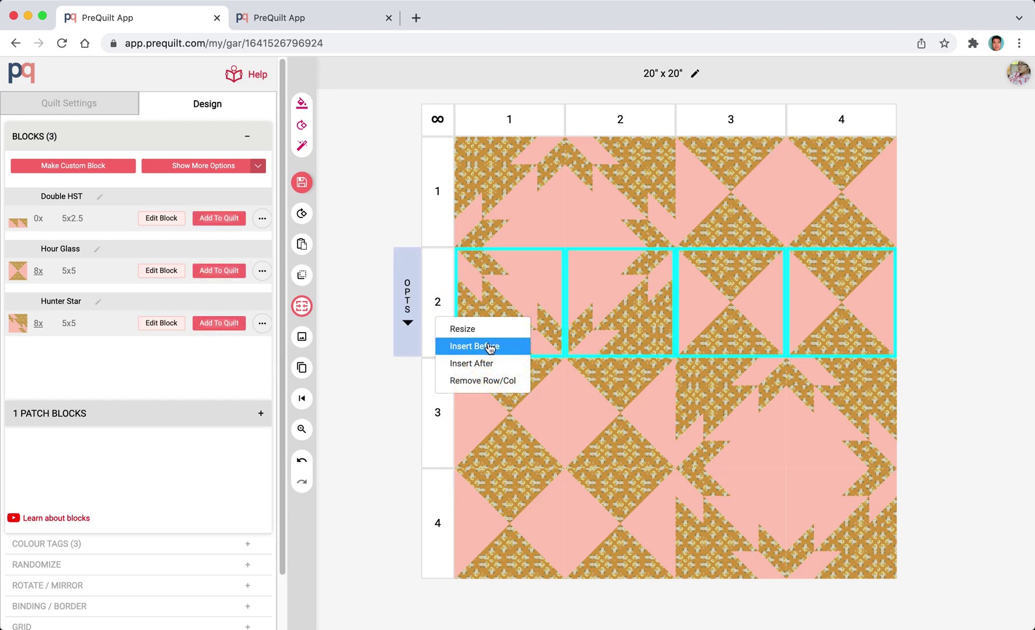
{"action": "left_click", "coordinate": [493, 364]}
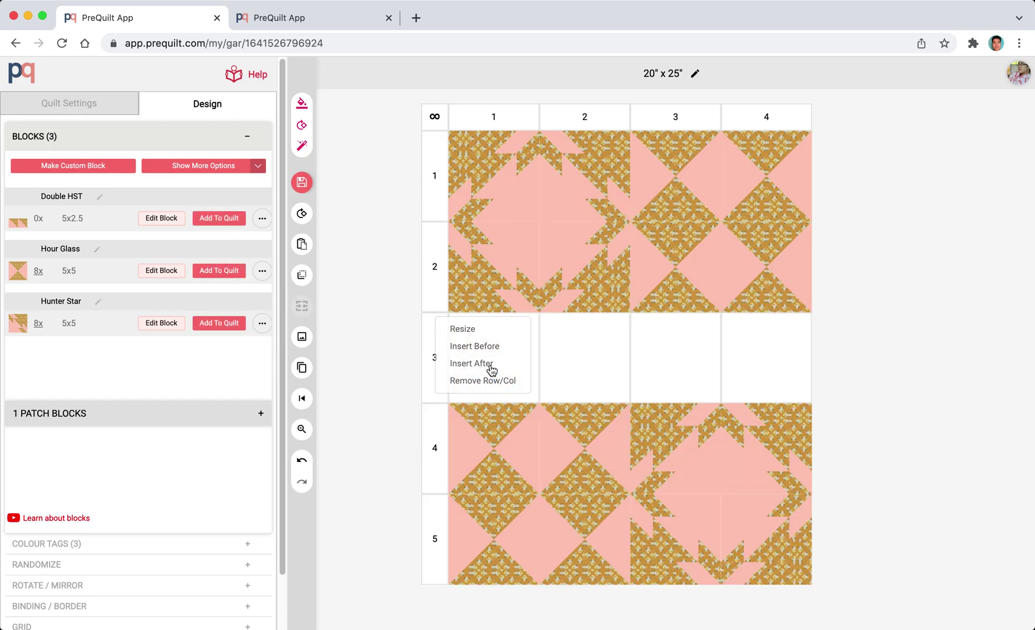
{"action": "left_click", "coordinate": [489, 347]}
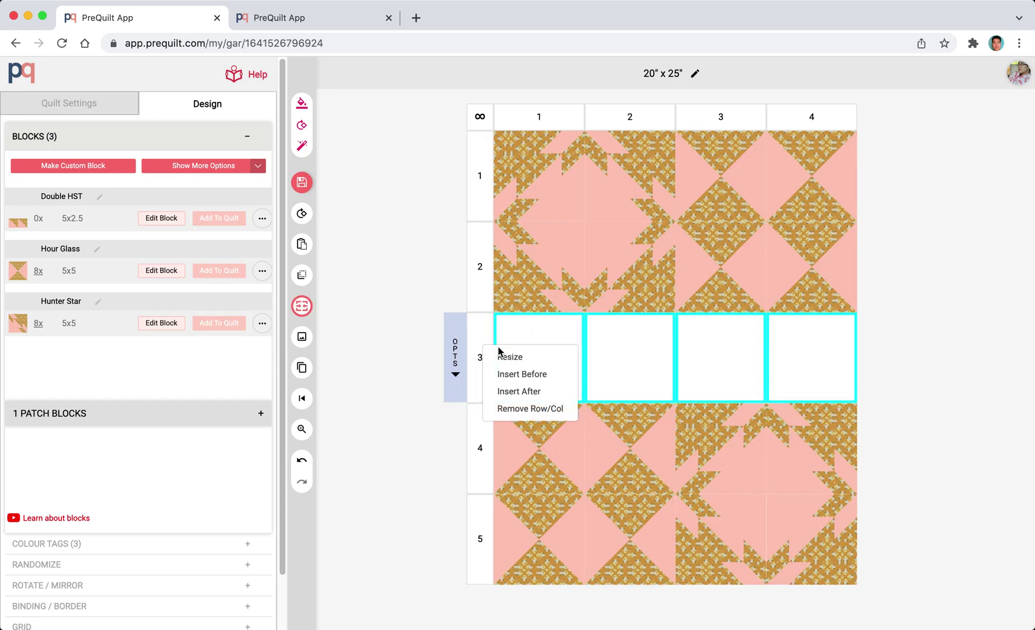
{"action": "left_click", "coordinate": [517, 357]}
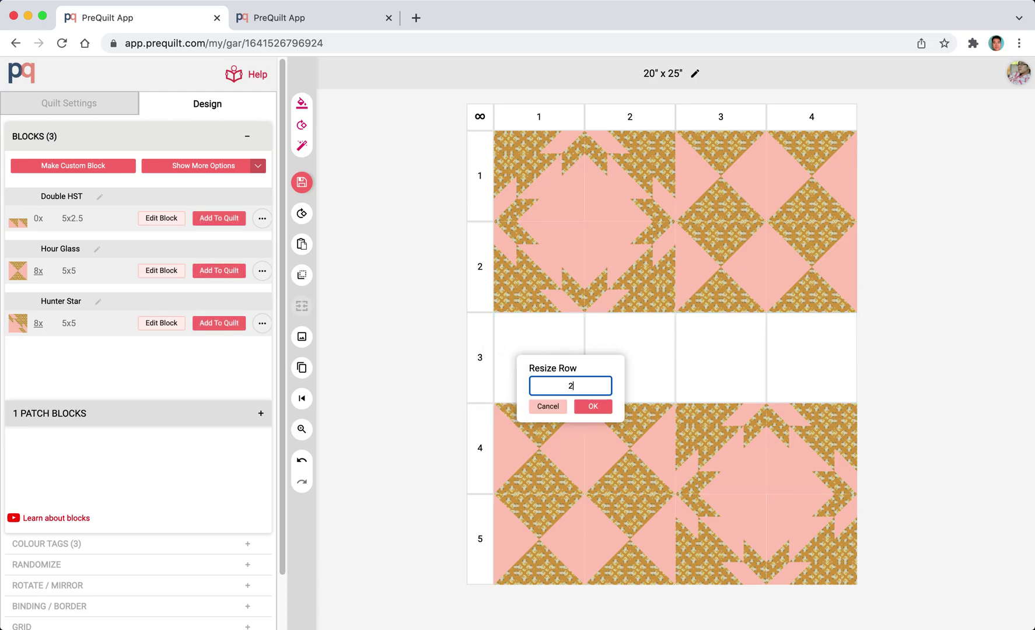
{"action": "key", "text": "Return"}
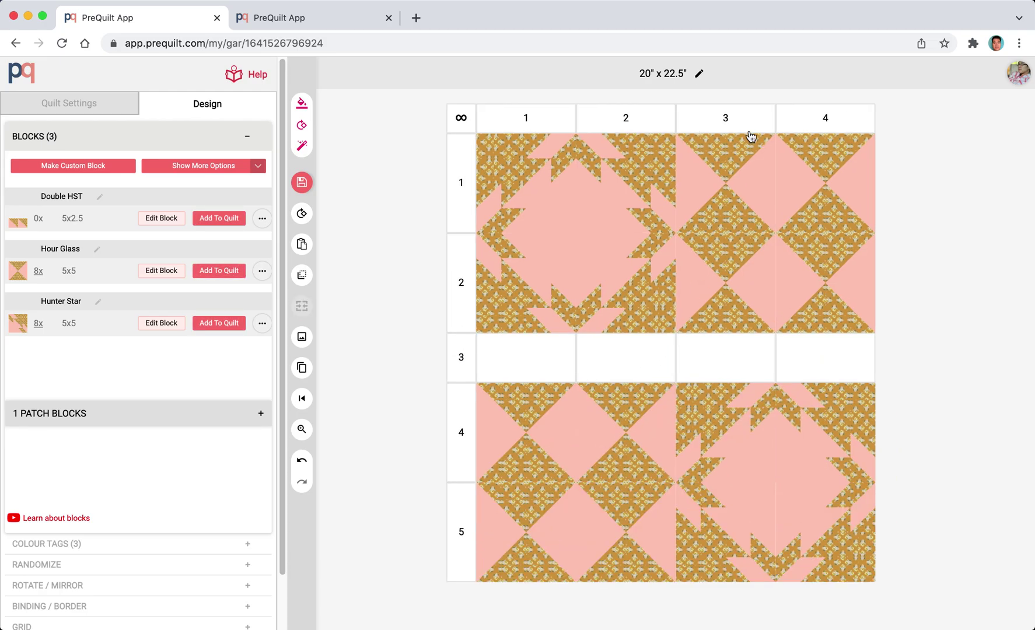
Insert an empty column after column 2 and give it a 2.5" width.
{"action": "left_click", "coordinate": [639, 120]}
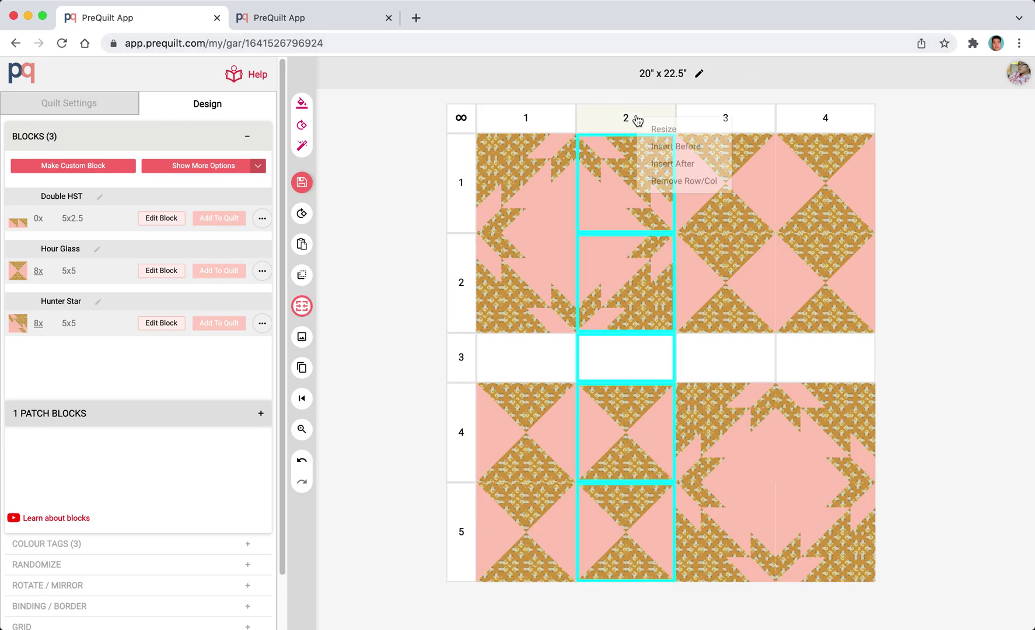
{"action": "left_click", "coordinate": [686, 164]}
{"action": "left_click", "coordinate": [689, 126]}
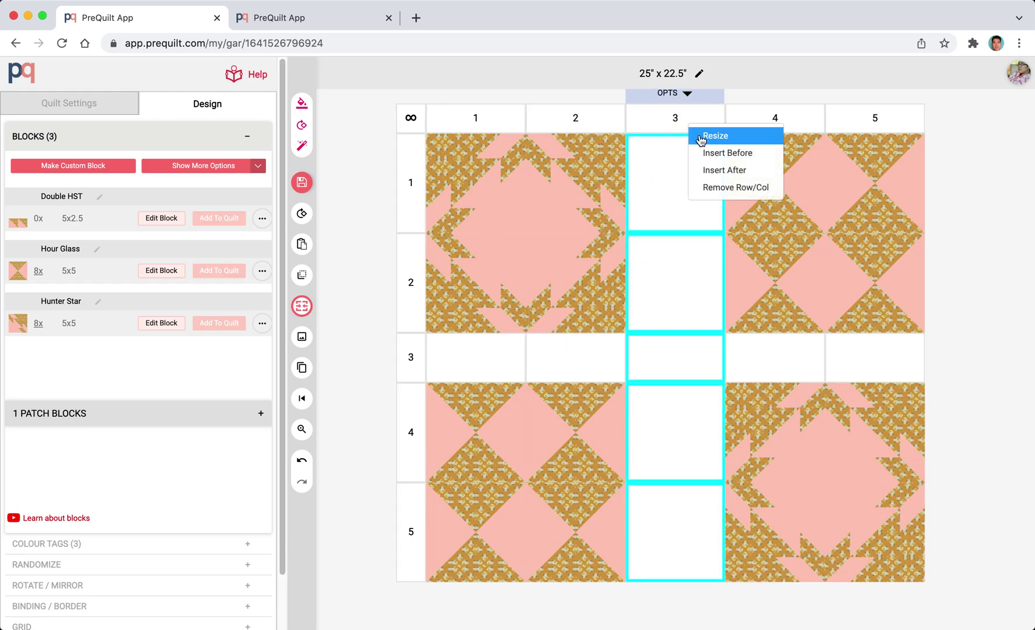
{"action": "left_click", "coordinate": [700, 138]}
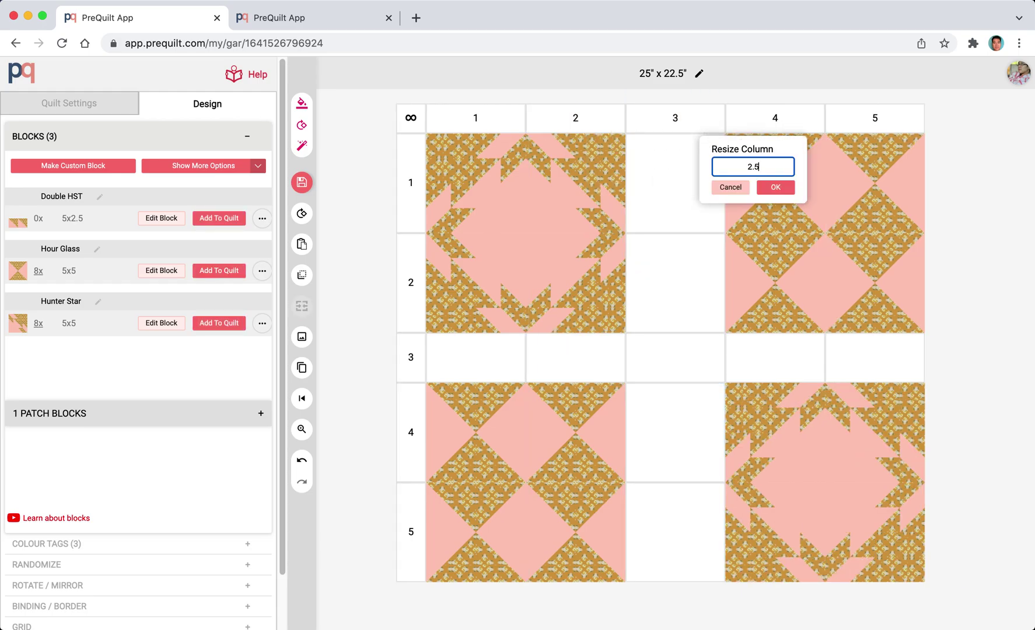
{"action": "key", "text": "Return"}
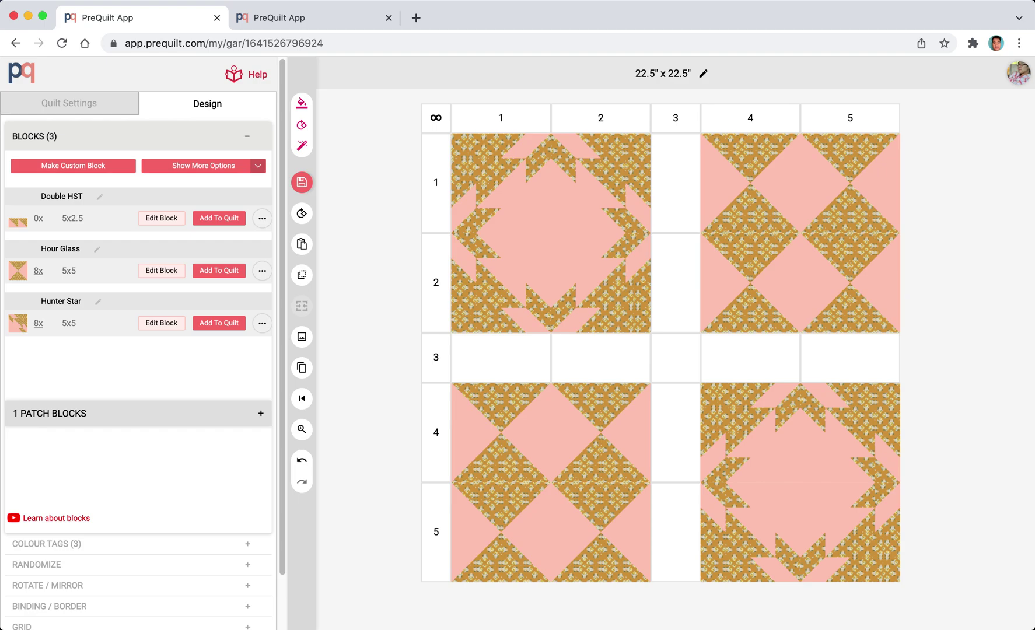
Fill the row 3 and column 3 sashing cells with Double HST blocks.
{"action": "left_click", "coordinate": [509, 365]}
{"action": "left_click", "coordinate": [729, 354], "text": "shift"}
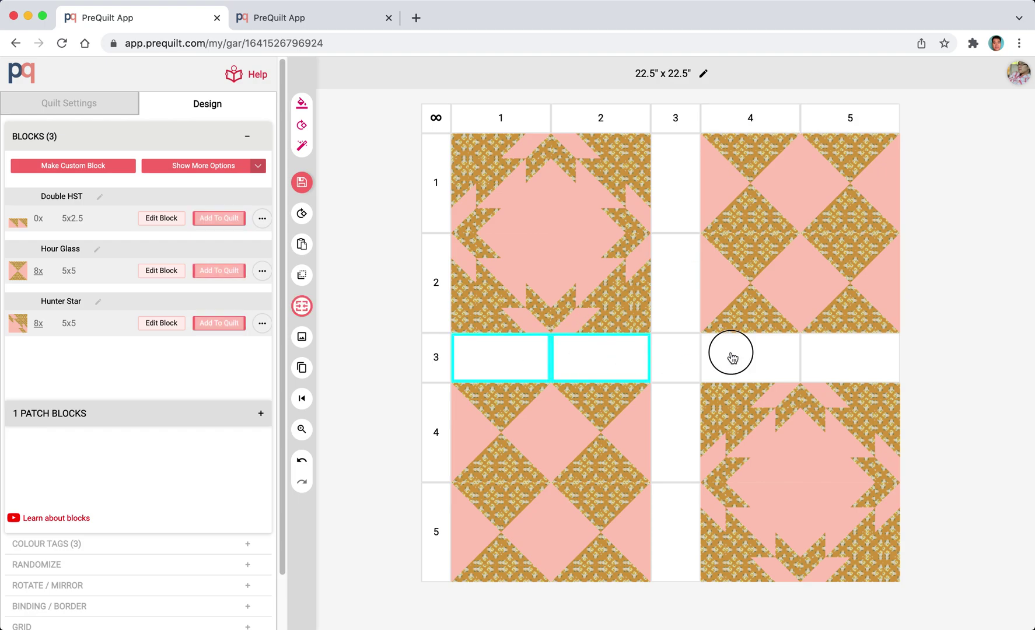
{"action": "left_click", "coordinate": [676, 271], "text": "shift"}
{"action": "left_click", "coordinate": [670, 450], "text": "shift"}
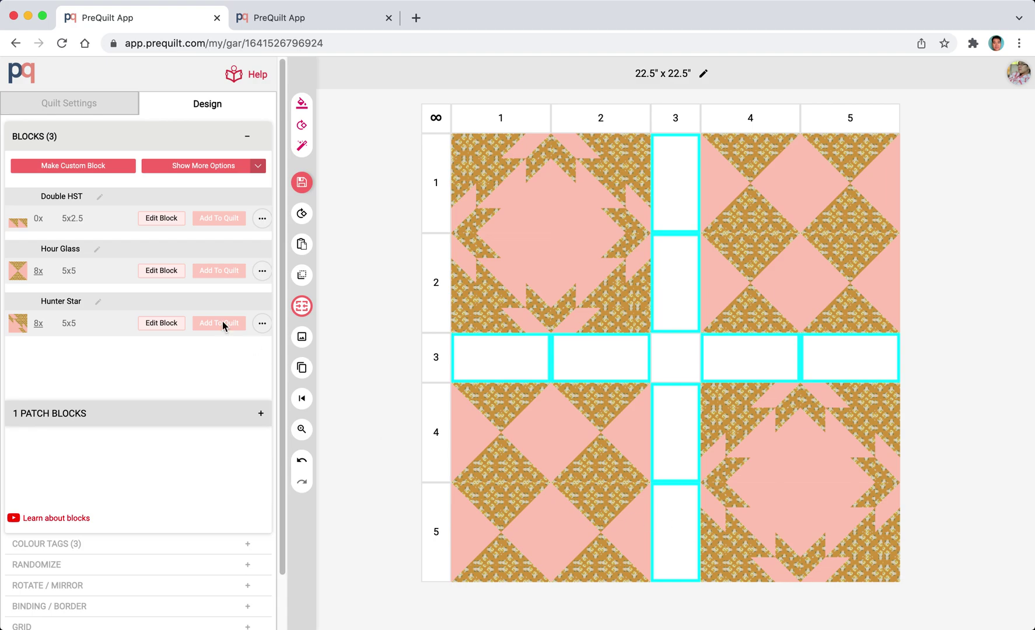
{"action": "left_click", "coordinate": [216, 219]}
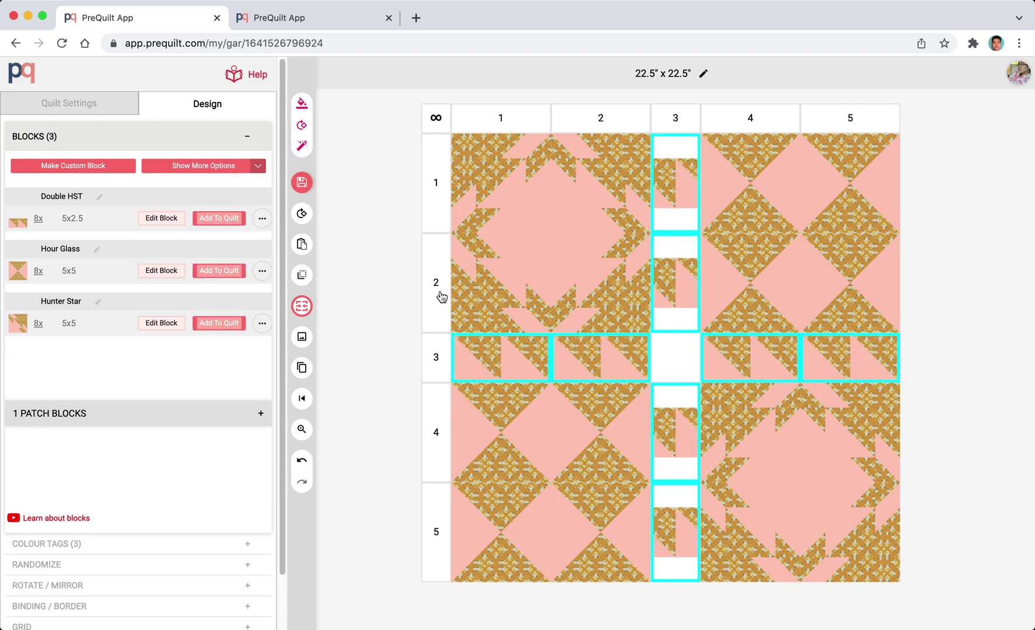
{"action": "left_click", "coordinate": [344, 316]}
Rotate the column 3 Double HST strips so they run vertically.
{"action": "left_click_drag", "start_coordinate": [688, 206], "coordinate": [707, 265]}
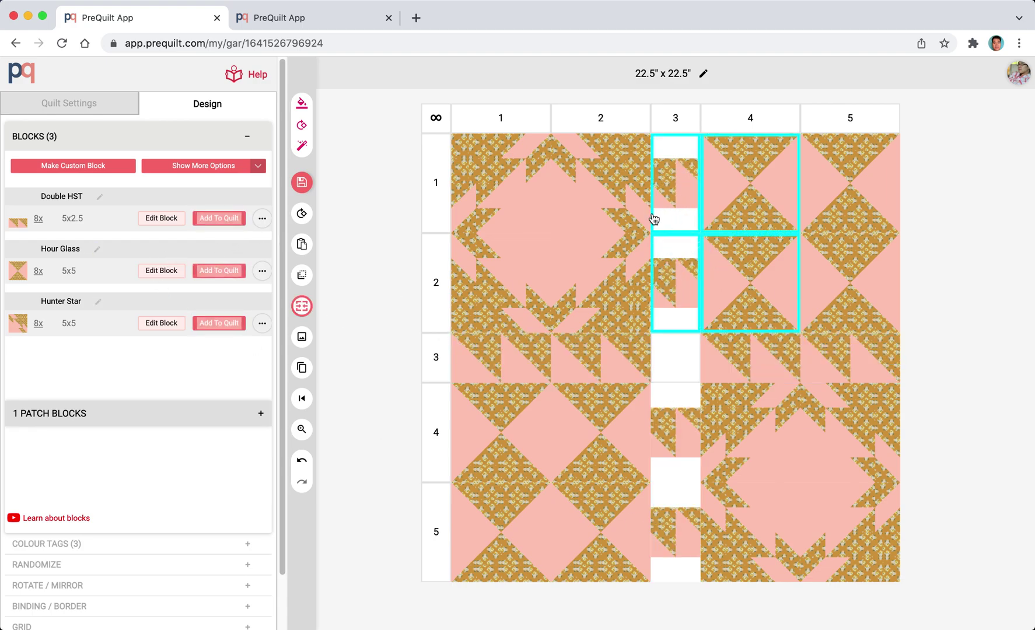
{"action": "left_click", "coordinate": [368, 241]}
{"action": "left_click_drag", "start_coordinate": [660, 182], "coordinate": [686, 294]}
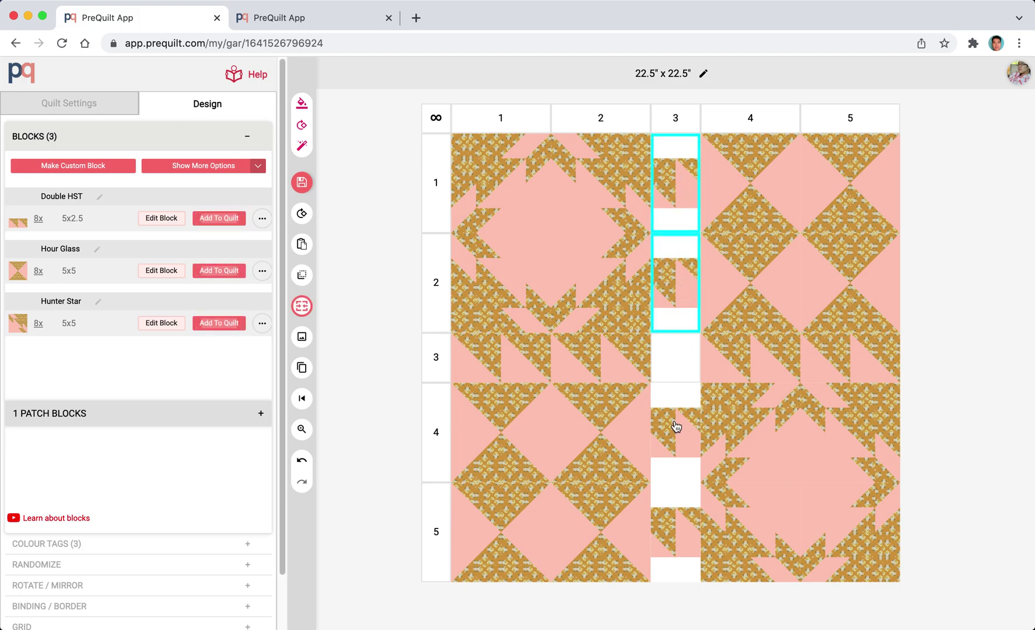
{"action": "left_click_drag", "start_coordinate": [674, 425], "coordinate": [677, 525]}
{"action": "left_click", "coordinate": [301, 213]}
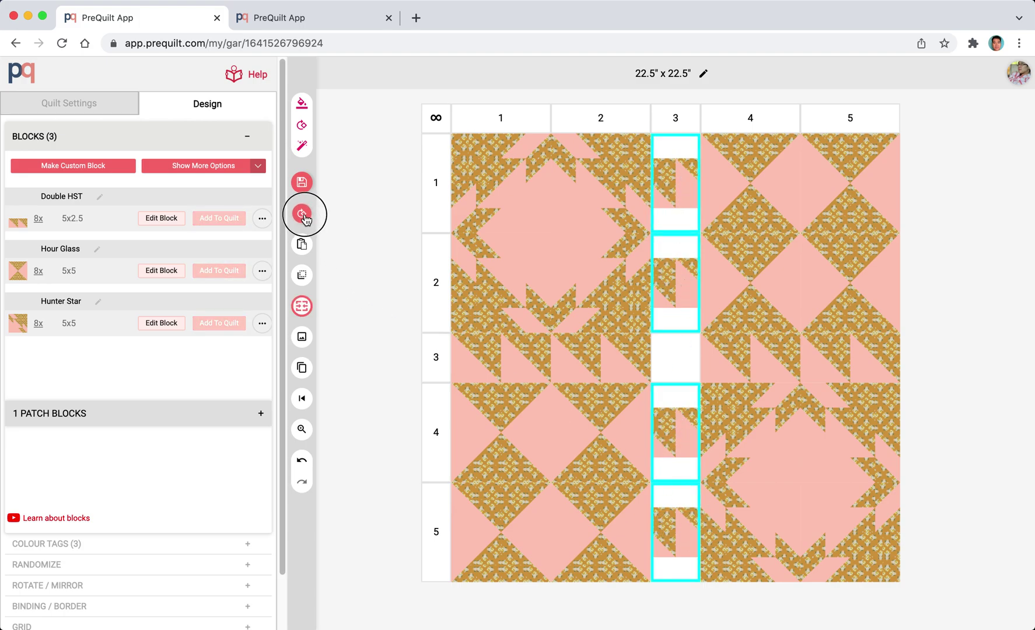
{"action": "left_click", "coordinate": [373, 279]}
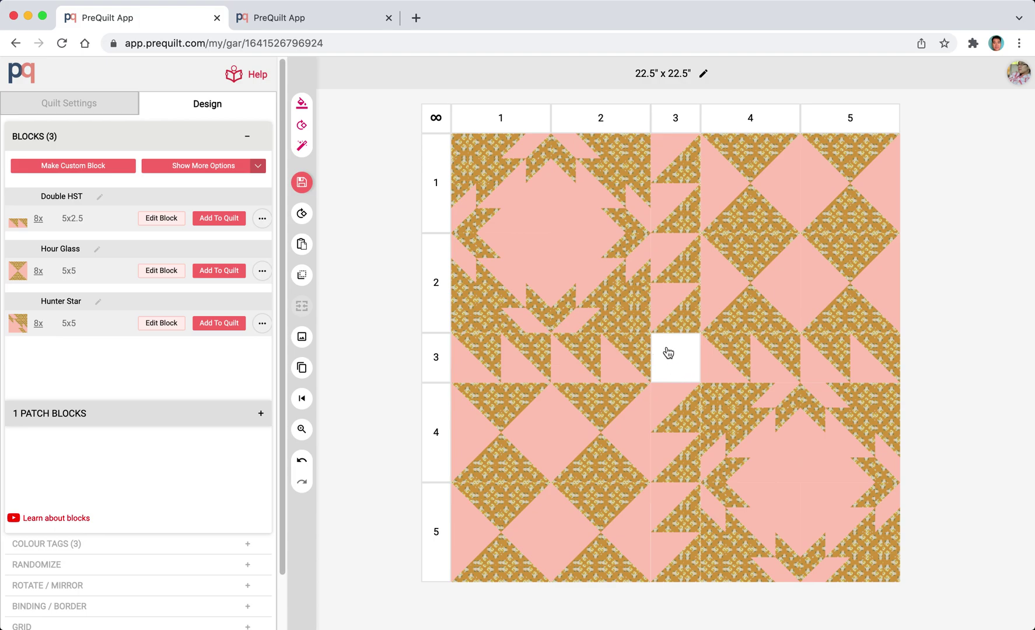
Fill the centre cell at row 3, column 3 with pink 1 Patch block A.
{"action": "left_click", "coordinate": [684, 365]}
{"action": "right_click", "coordinate": [679, 363]}
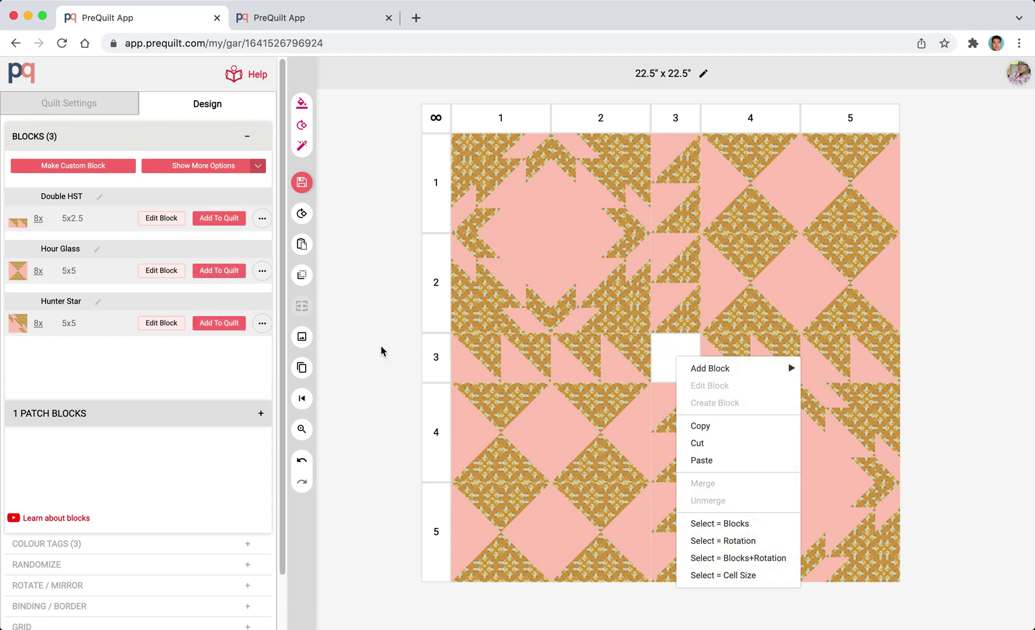
{"action": "left_click", "coordinate": [865, 362]}
{"action": "left_click", "coordinate": [696, 364]}
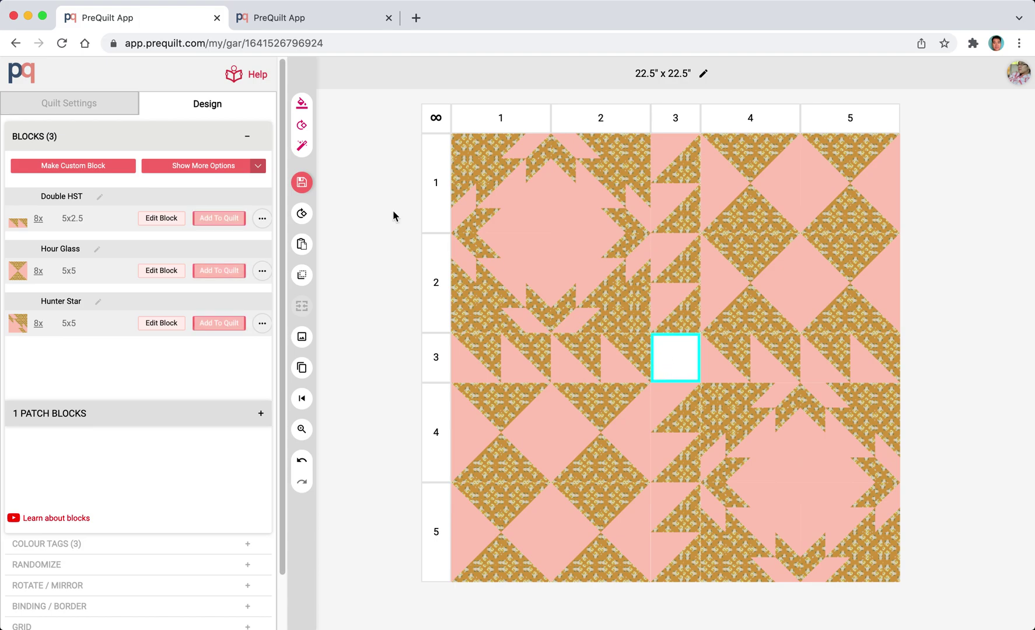
{"action": "left_click", "coordinate": [261, 417]}
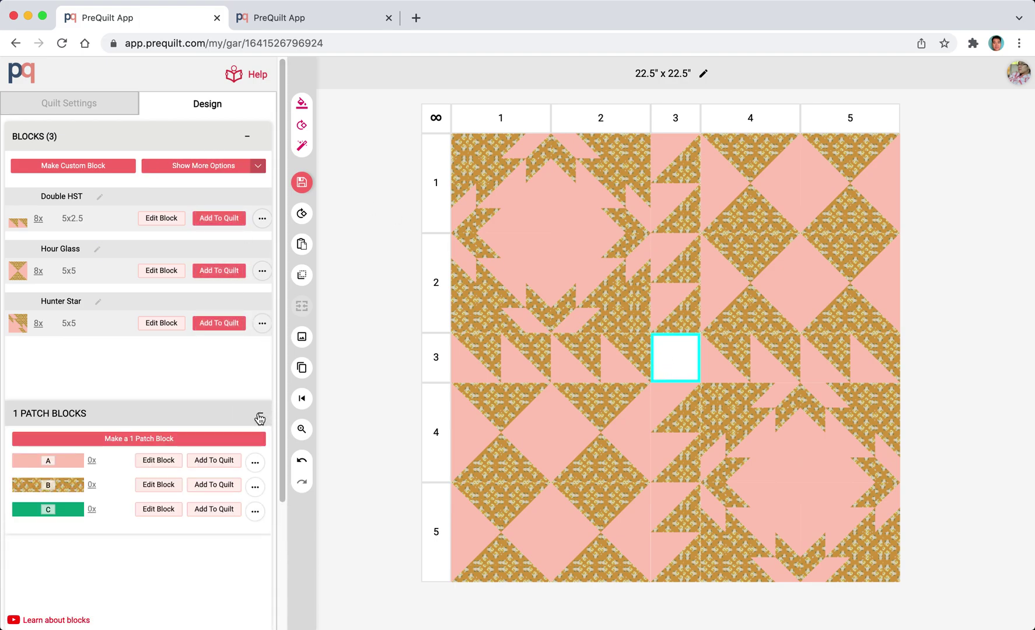
{"action": "left_click", "coordinate": [231, 461]}
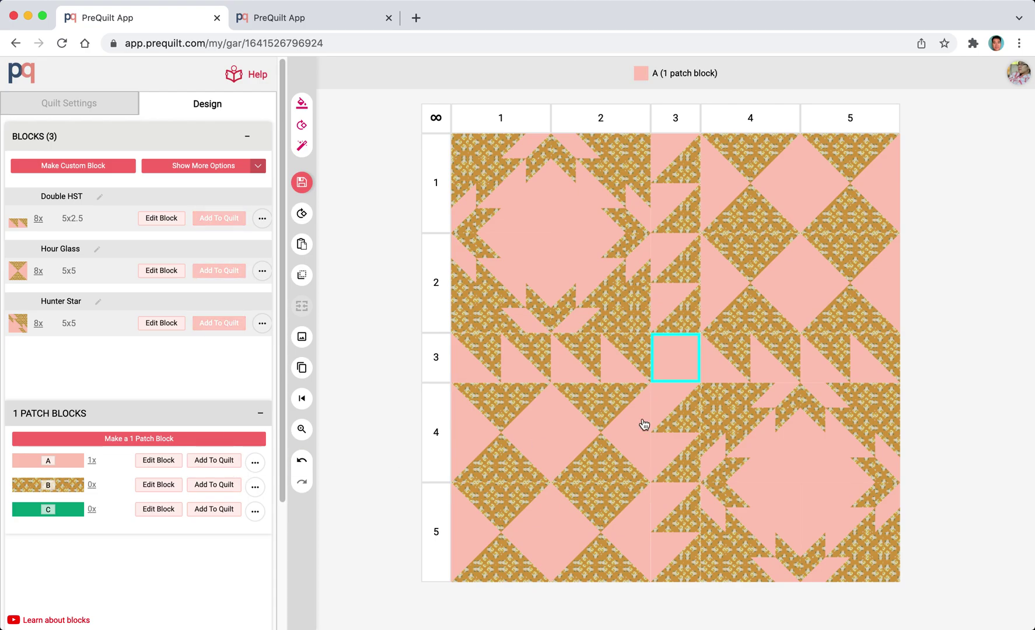
{"action": "left_click", "coordinate": [945, 340]}
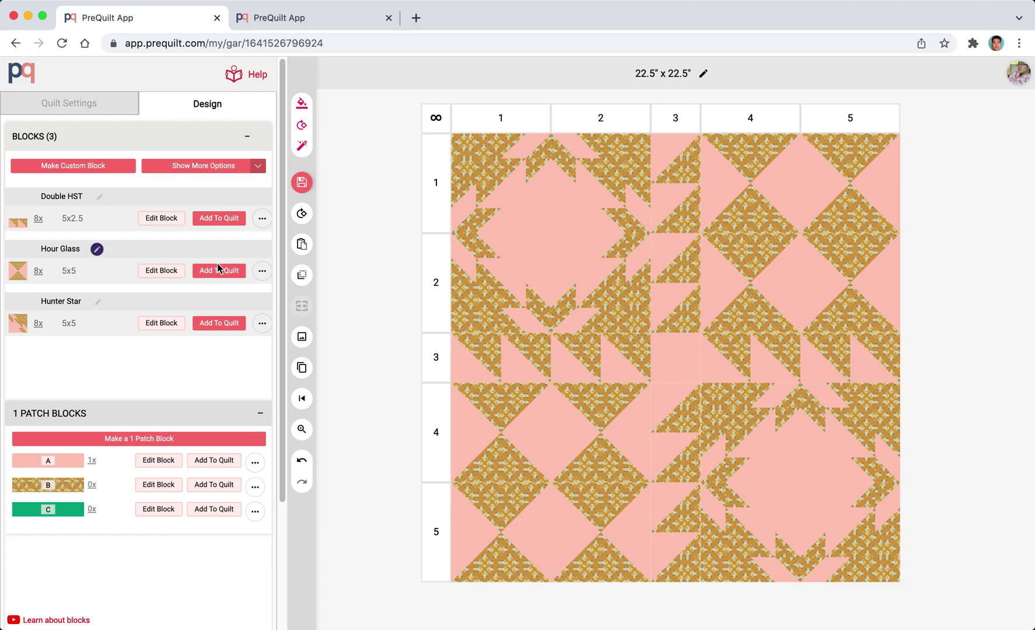
Open the block library and choose Corner Beam for import.
{"action": "left_click", "coordinate": [260, 418]}
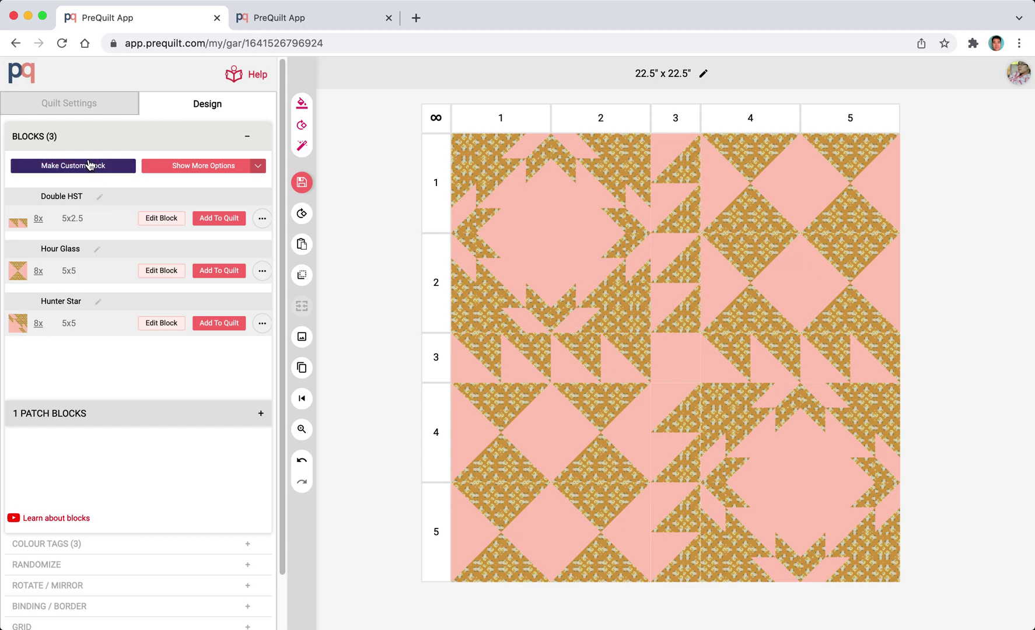
{"action": "left_click", "coordinate": [201, 171]}
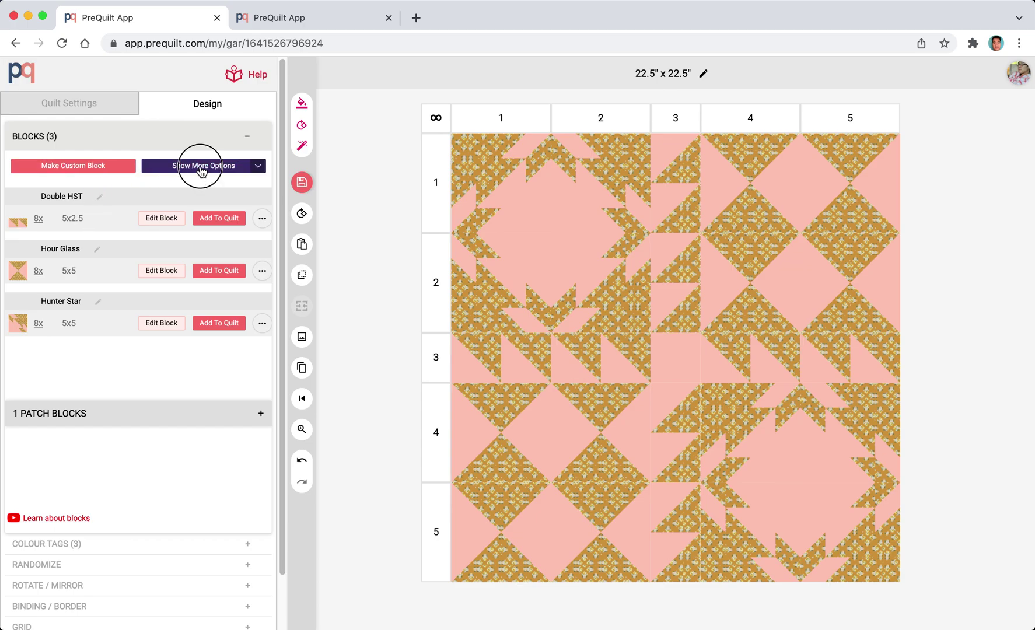
{"action": "left_click", "coordinate": [185, 185]}
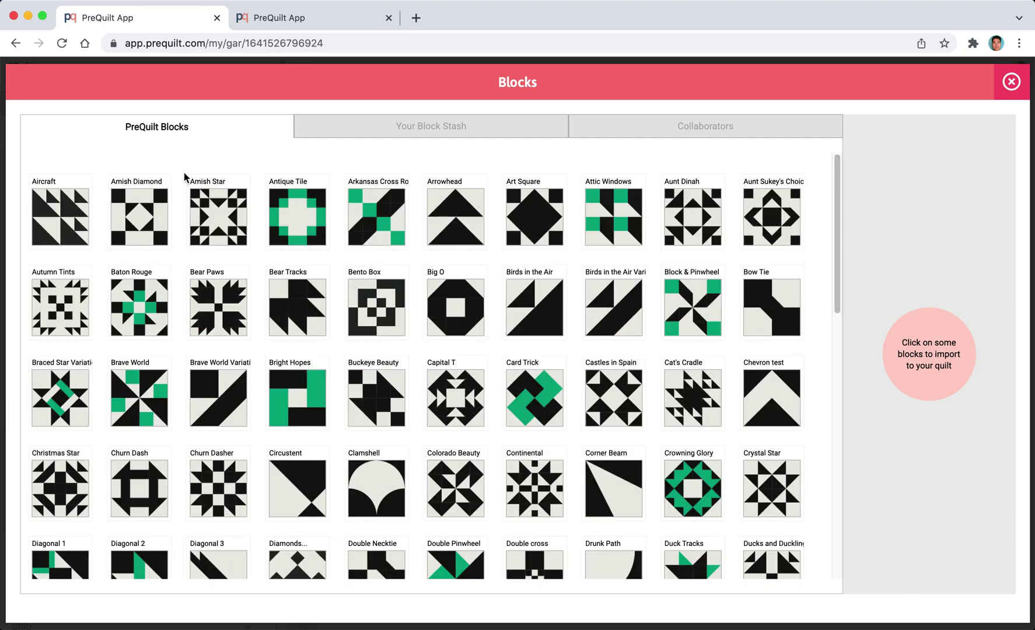
{"action": "mouse_move", "coordinate": [755, 437]}
{"action": "mouse_move", "coordinate": [620, 482]}
{"action": "left_click", "coordinate": [614, 489]}
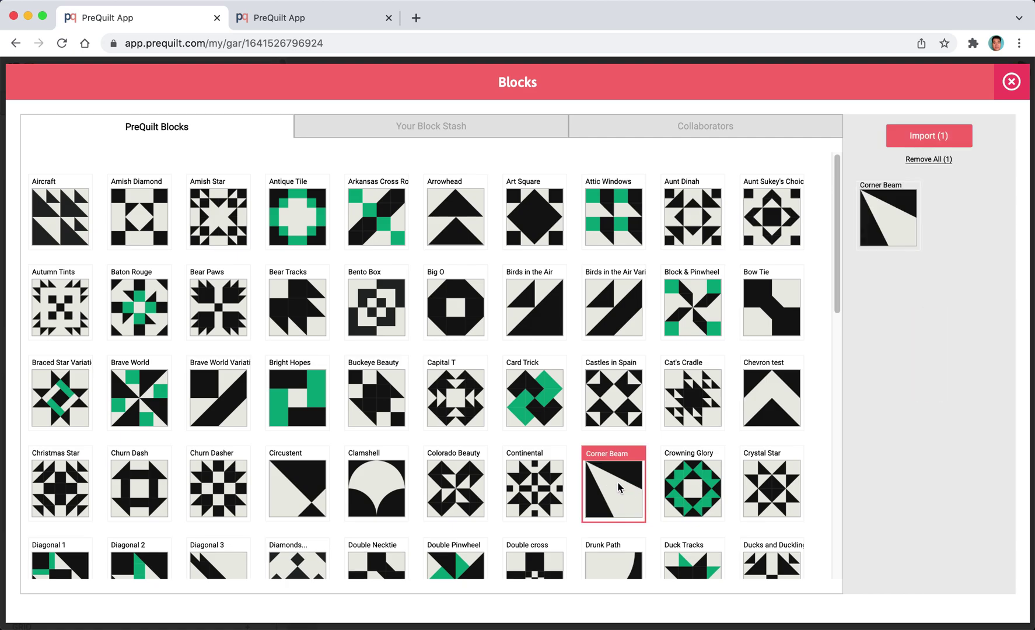
Add Snail Trail and Winding Ways, then import all three blocks into the quilt.
{"action": "scroll", "coordinate": [645, 480], "scroll_direction": "down", "scroll_amount": 1}
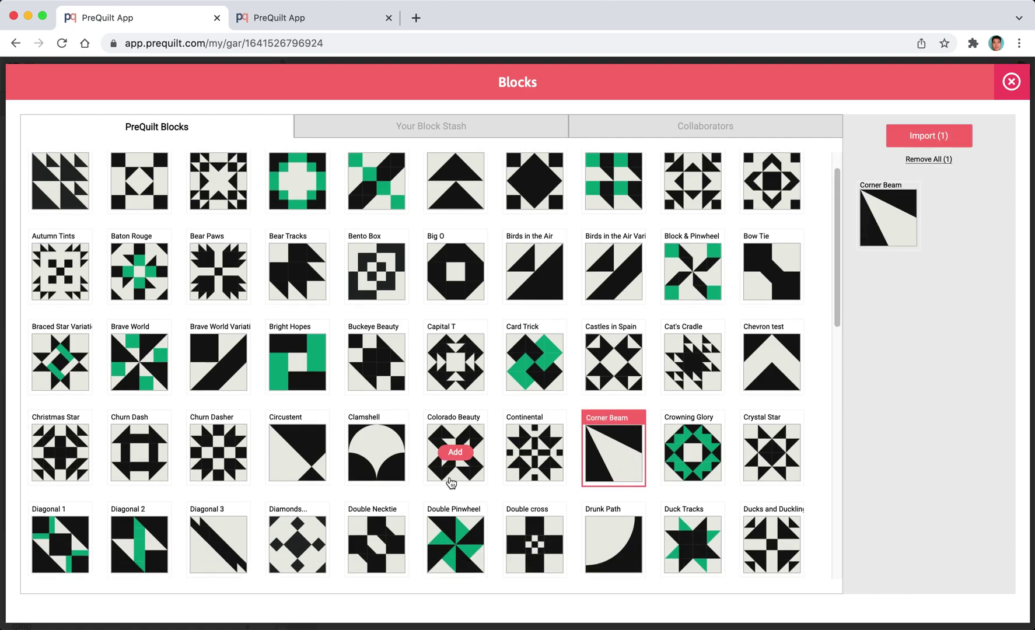
{"action": "scroll", "coordinate": [326, 484], "scroll_direction": "down", "scroll_amount": 1}
{"action": "mouse_move", "coordinate": [327, 485]}
{"action": "scroll", "coordinate": [313, 465], "scroll_direction": "down", "scroll_amount": 2}
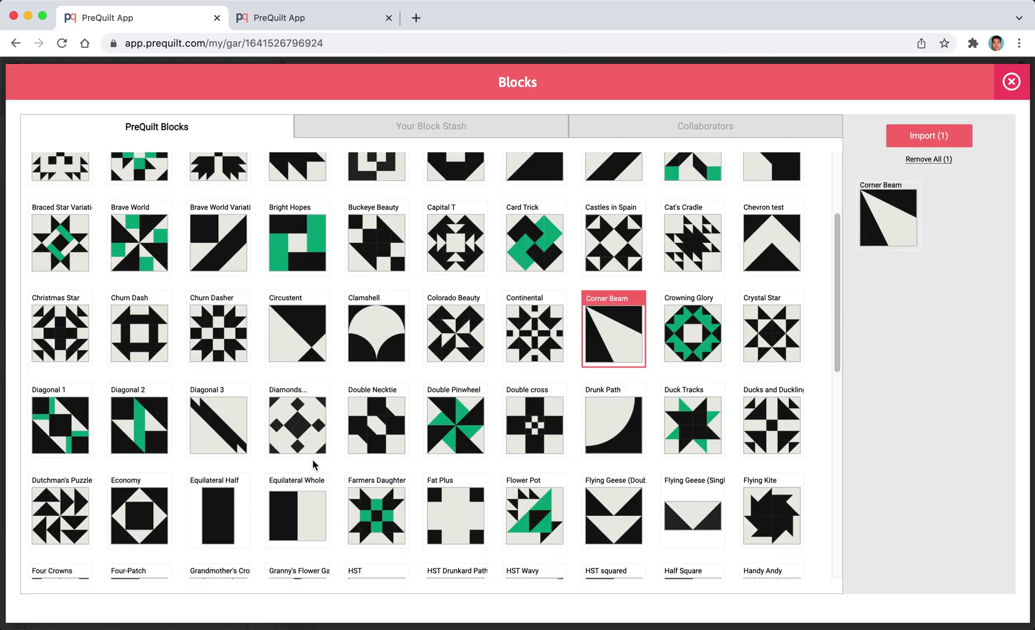
{"action": "scroll", "coordinate": [314, 467], "scroll_direction": "down", "scroll_amount": 4}
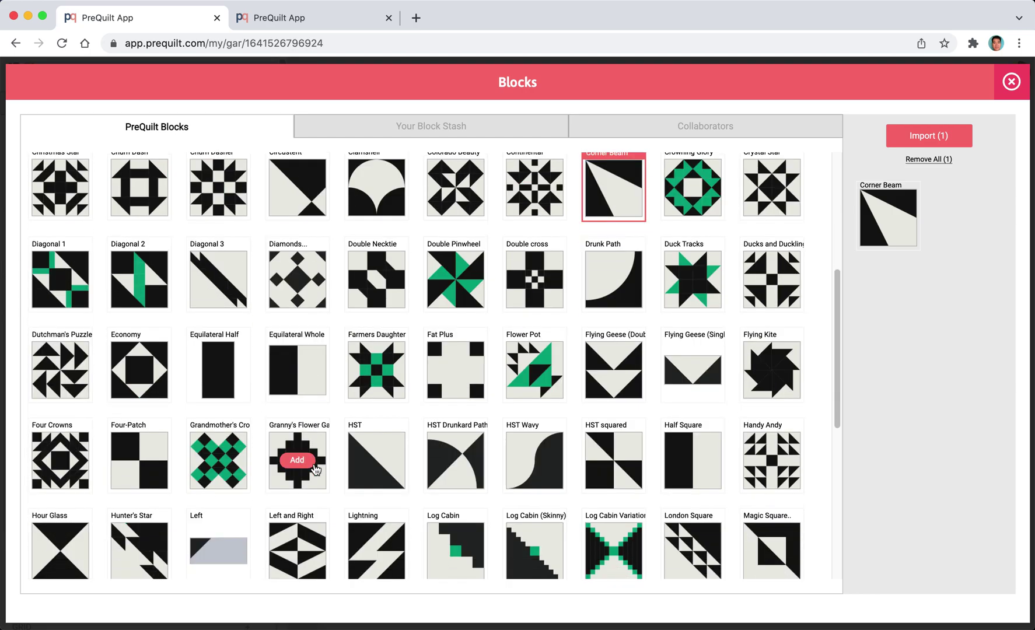
{"action": "scroll", "coordinate": [315, 468], "scroll_direction": "down", "scroll_amount": 4}
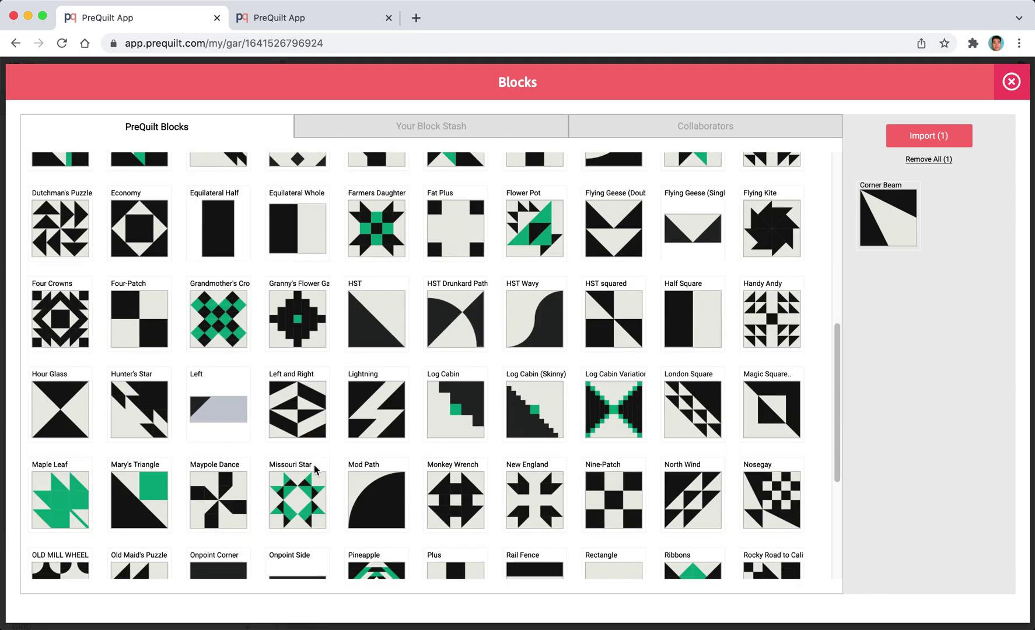
{"action": "scroll", "coordinate": [315, 470], "scroll_direction": "down", "scroll_amount": 4}
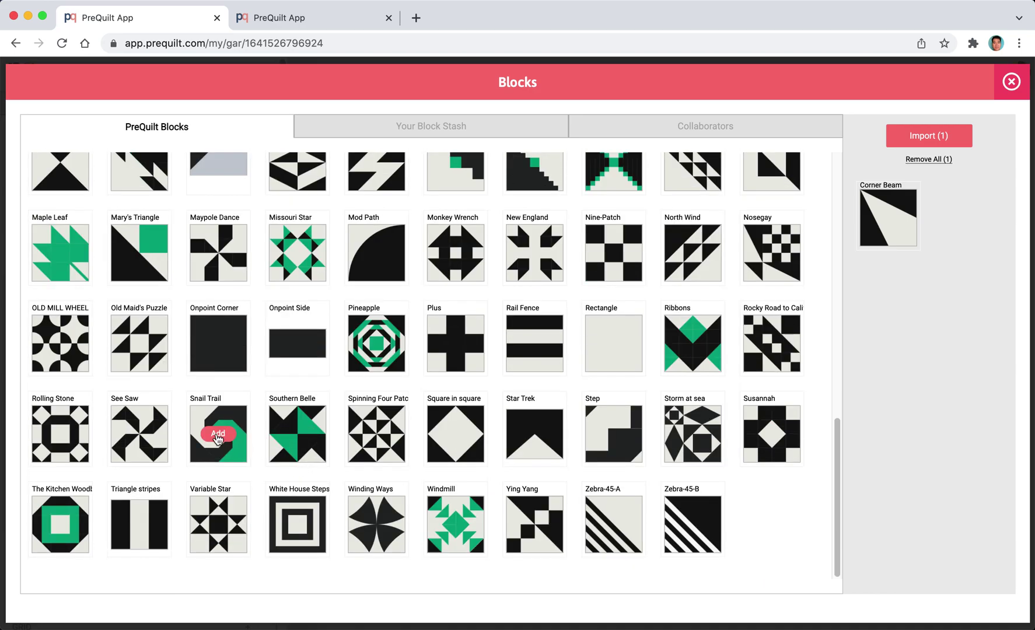
{"action": "left_click", "coordinate": [217, 434]}
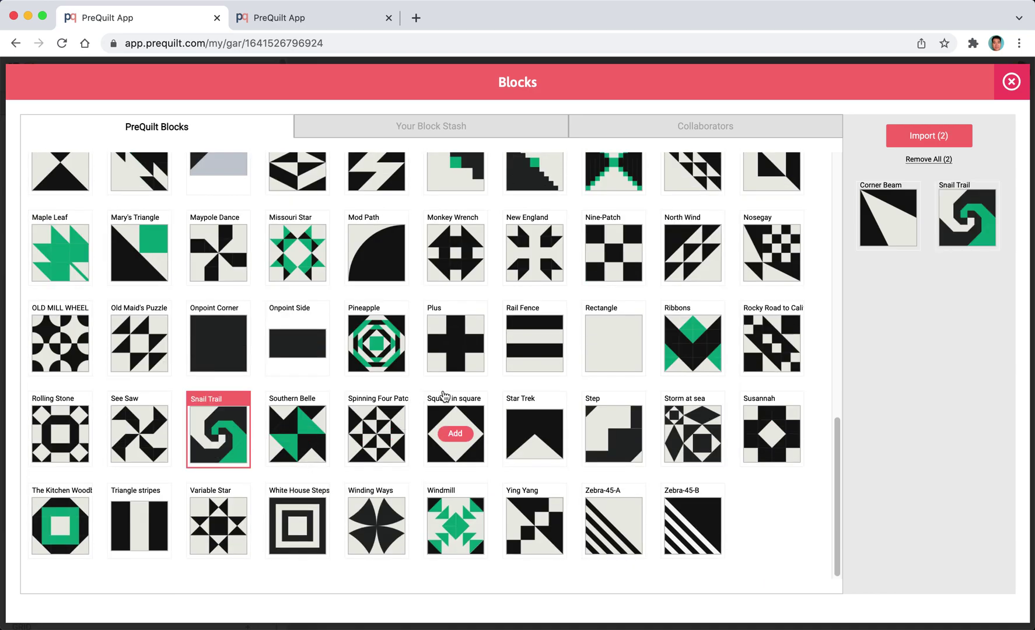
{"action": "left_click", "coordinate": [377, 530]}
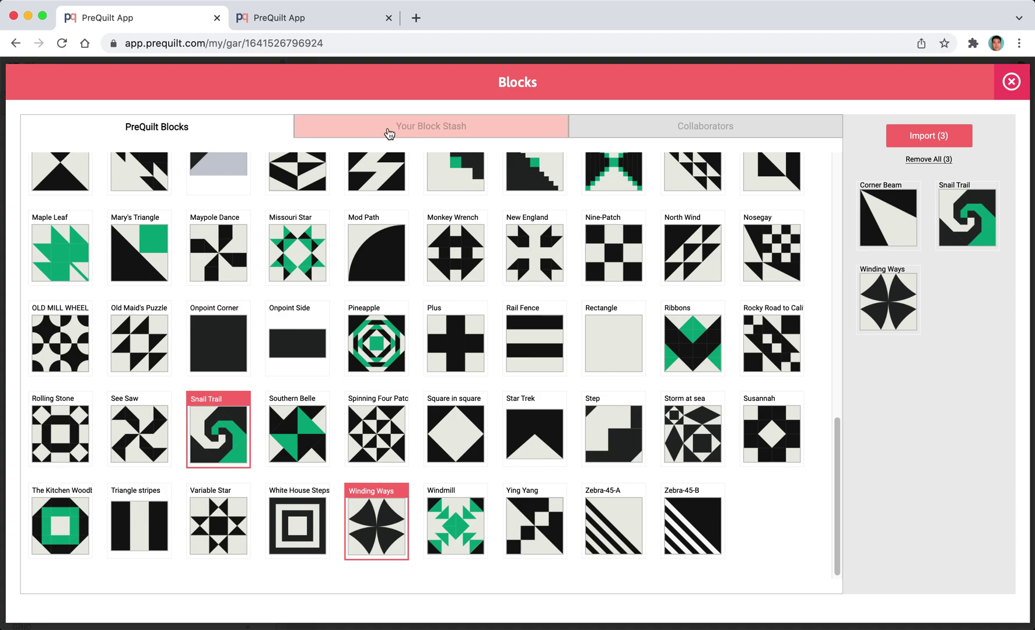
{"action": "left_click", "coordinate": [424, 132]}
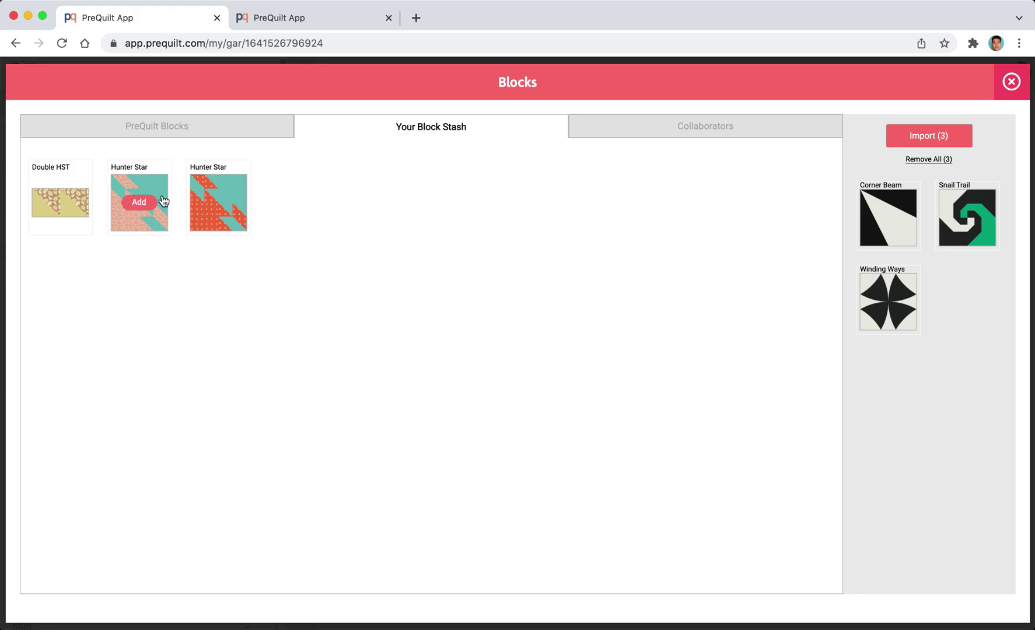
{"action": "left_click", "coordinate": [931, 138]}
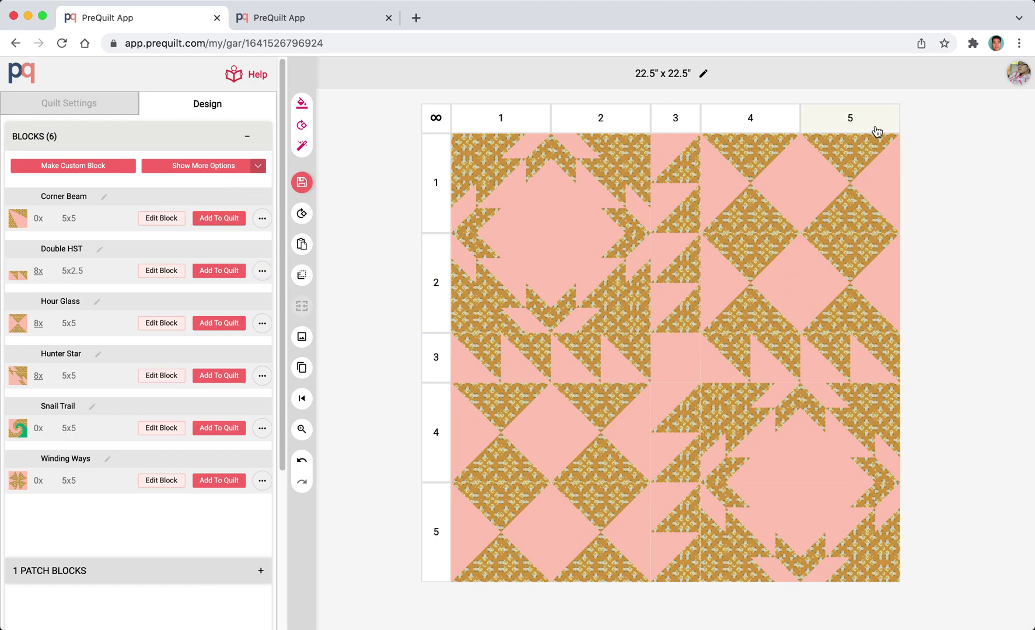
{"action": "left_click", "coordinate": [207, 143]}
Enlarge the quilt grid to 9 columns by 9 rows.
{"action": "left_click", "coordinate": [130, 281]}
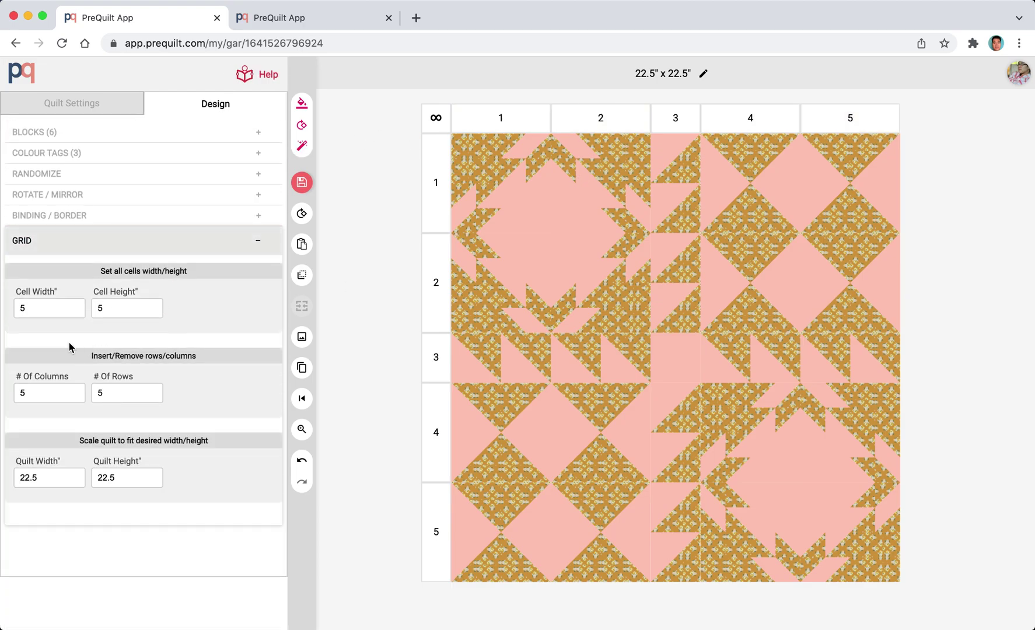
{"action": "left_click_drag", "start_coordinate": [51, 390], "coordinate": [1, 395]}
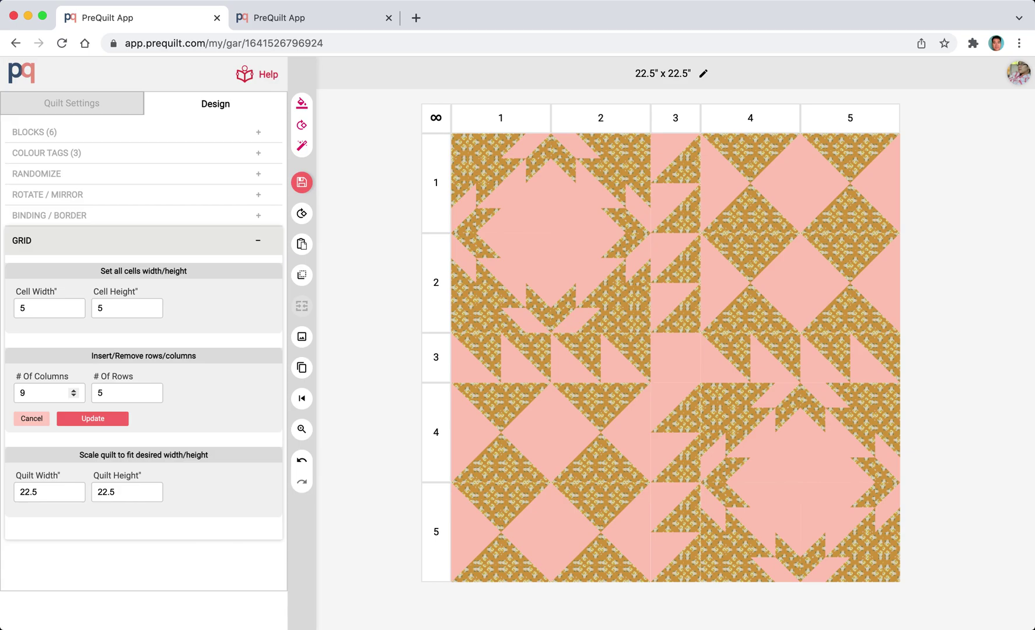
{"action": "key", "text": "Tab"}
{"action": "key", "text": "Return"}
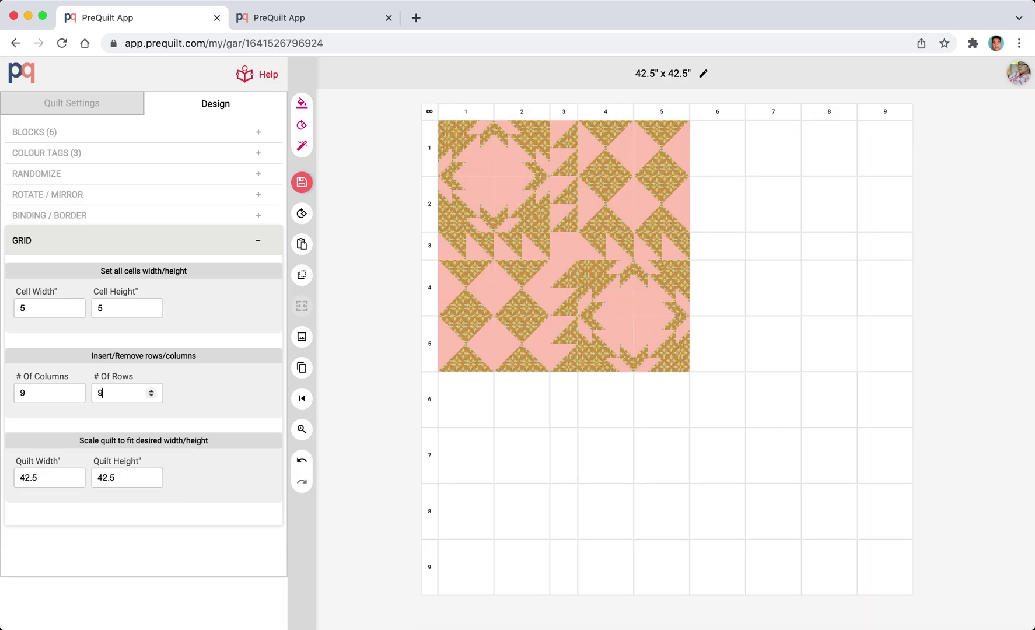
Narrow column 6 and row 6 to 2.5", making the quilt 40" x 40".
{"action": "left_click", "coordinate": [721, 111]}
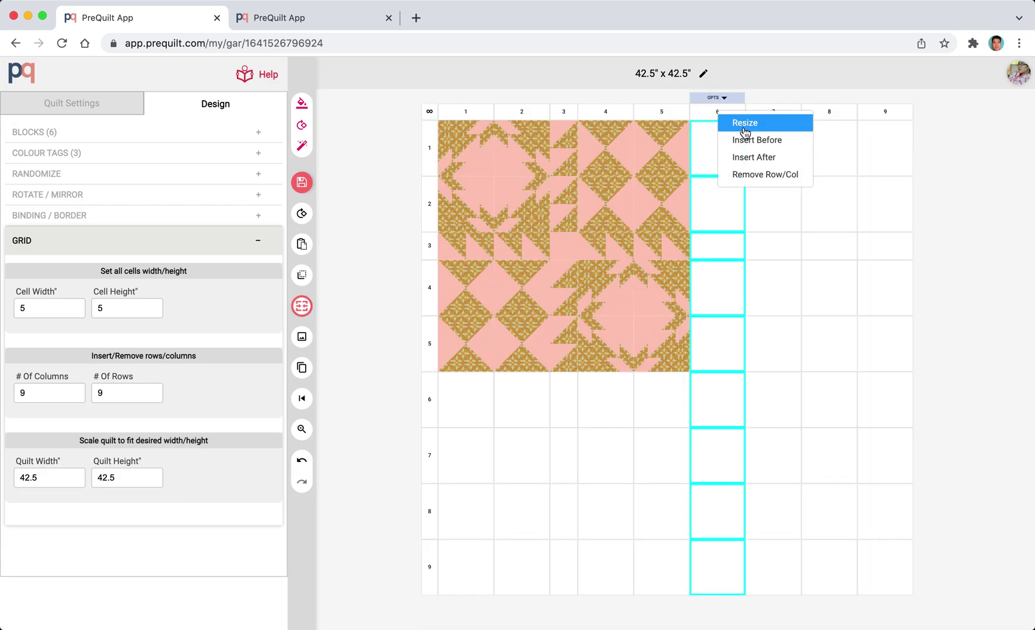
{"action": "left_click", "coordinate": [743, 126]}
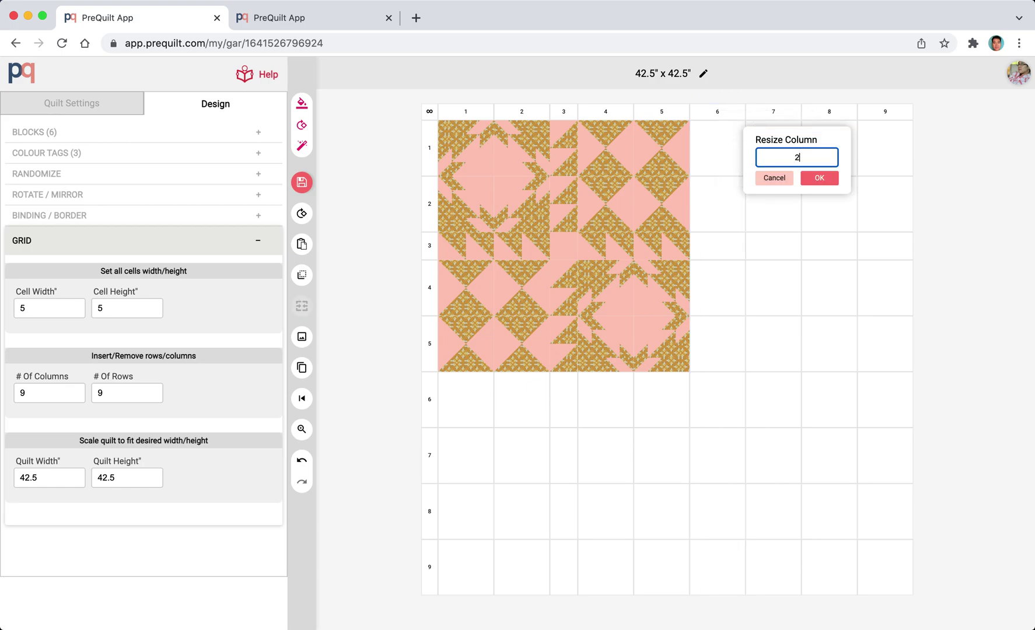
{"action": "type", "text": "2.5"}
{"action": "key", "text": "Return"}
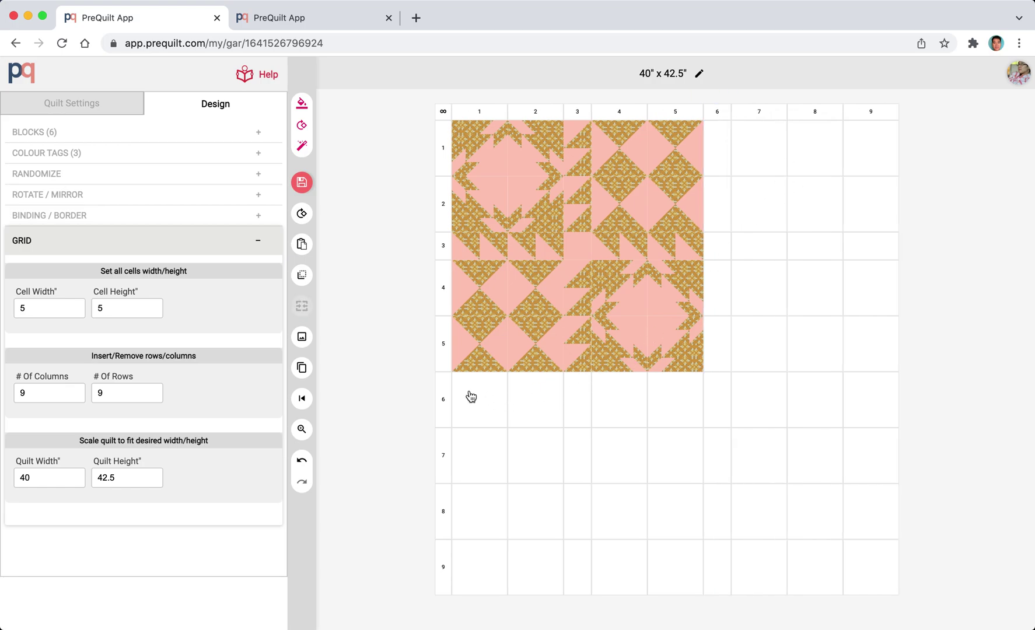
{"action": "left_click", "coordinate": [444, 399]}
{"action": "left_click", "coordinate": [469, 409]}
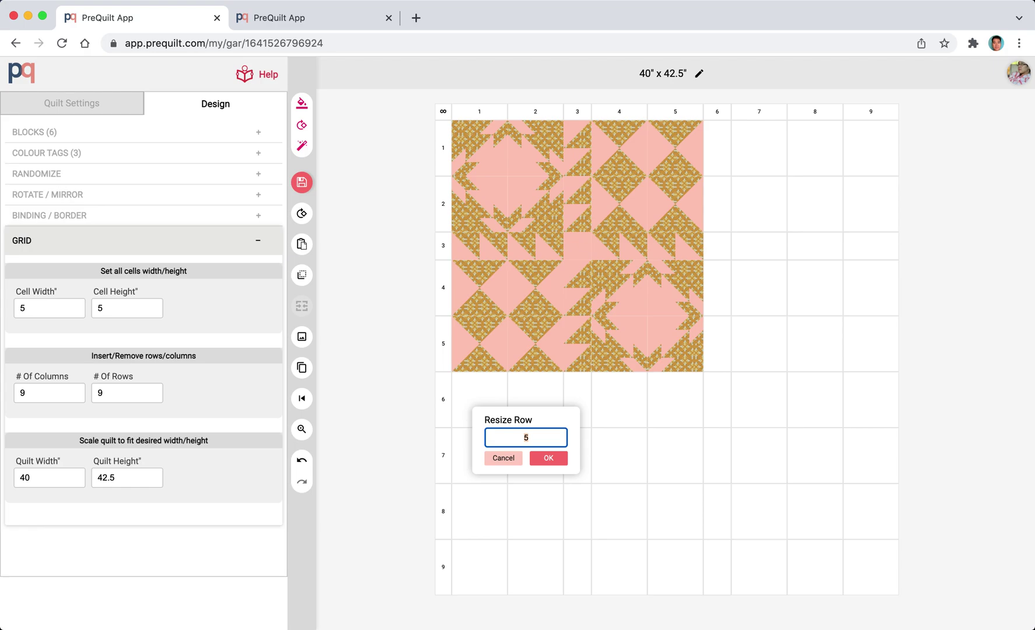
{"action": "key", "text": "Return"}
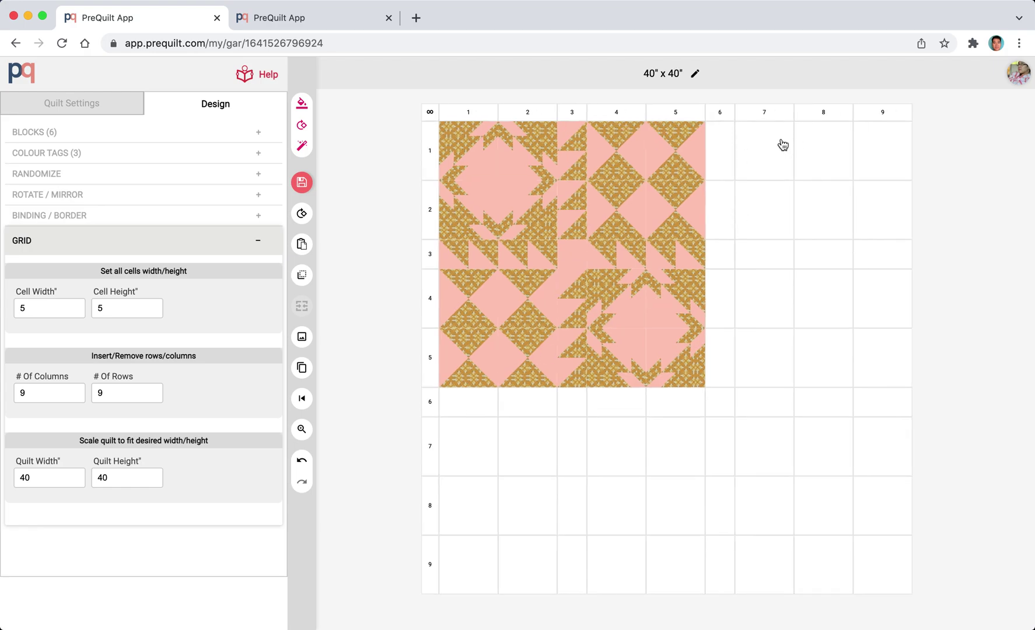
{"action": "left_click_drag", "start_coordinate": [780, 143], "coordinate": [825, 224]}
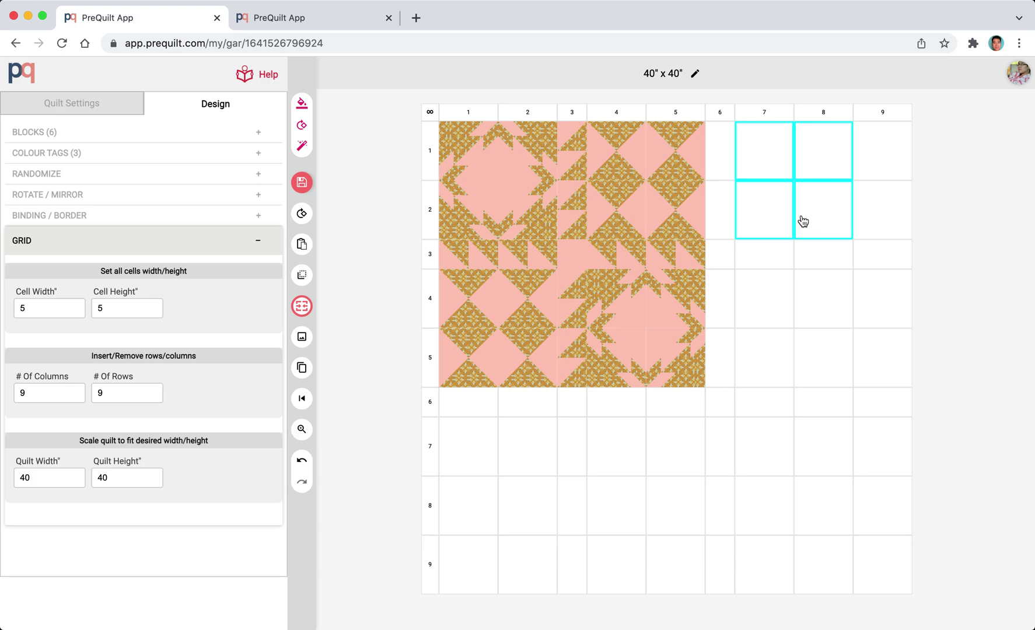
Place four Corner Beam blocks in columns 7–8, rows 1–2 and rotate them into a star.
{"action": "left_click", "coordinate": [153, 132]}
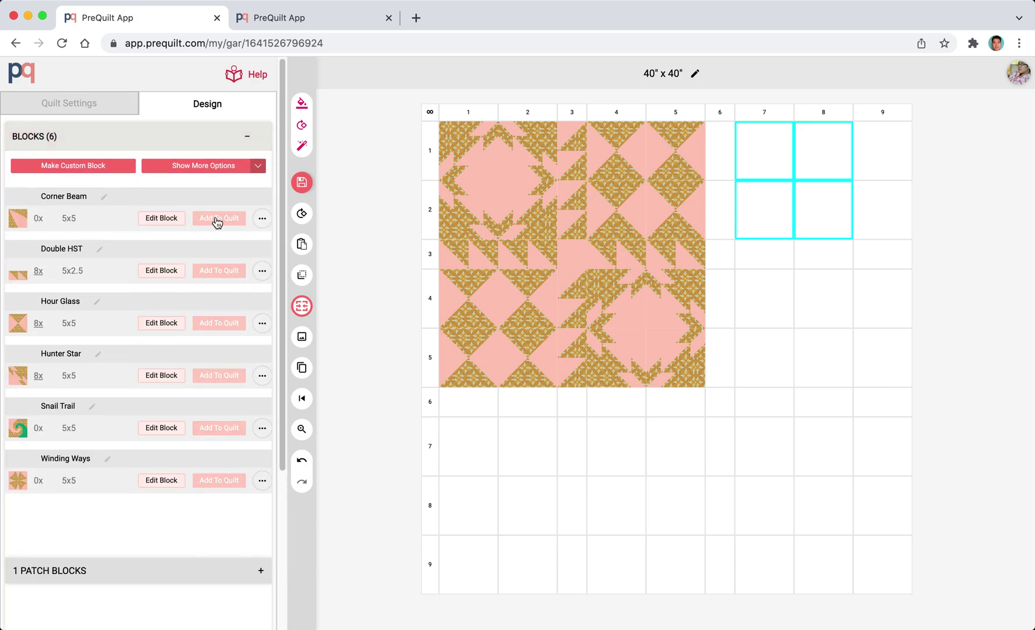
{"action": "left_click", "coordinate": [219, 218]}
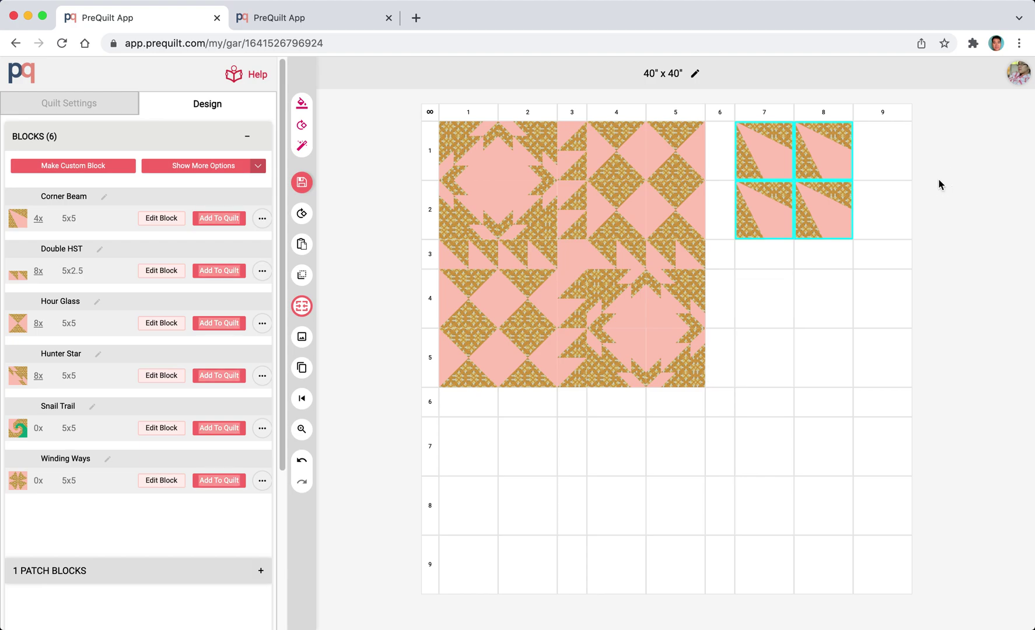
{"action": "left_click", "coordinate": [834, 168]}
{"action": "left_click", "coordinate": [834, 169]}
{"action": "left_click", "coordinate": [835, 172]}
{"action": "left_click", "coordinate": [835, 207]}
{"action": "left_click", "coordinate": [834, 209]}
{"action": "left_click", "coordinate": [780, 218]}
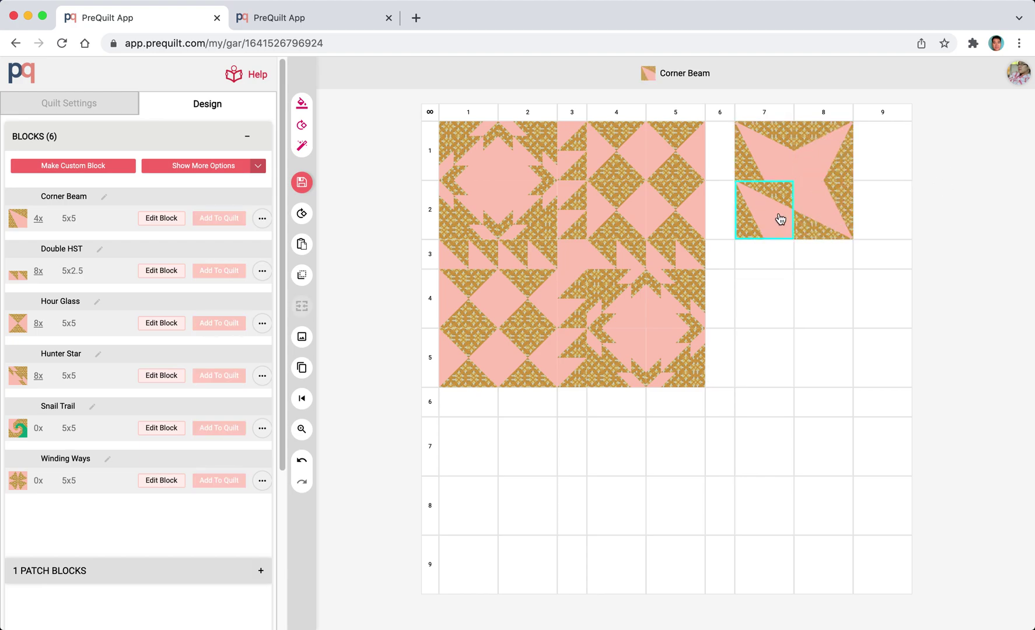
{"action": "left_click", "coordinate": [780, 218]}
{"action": "left_click", "coordinate": [779, 218]}
{"action": "left_click", "coordinate": [779, 219]}
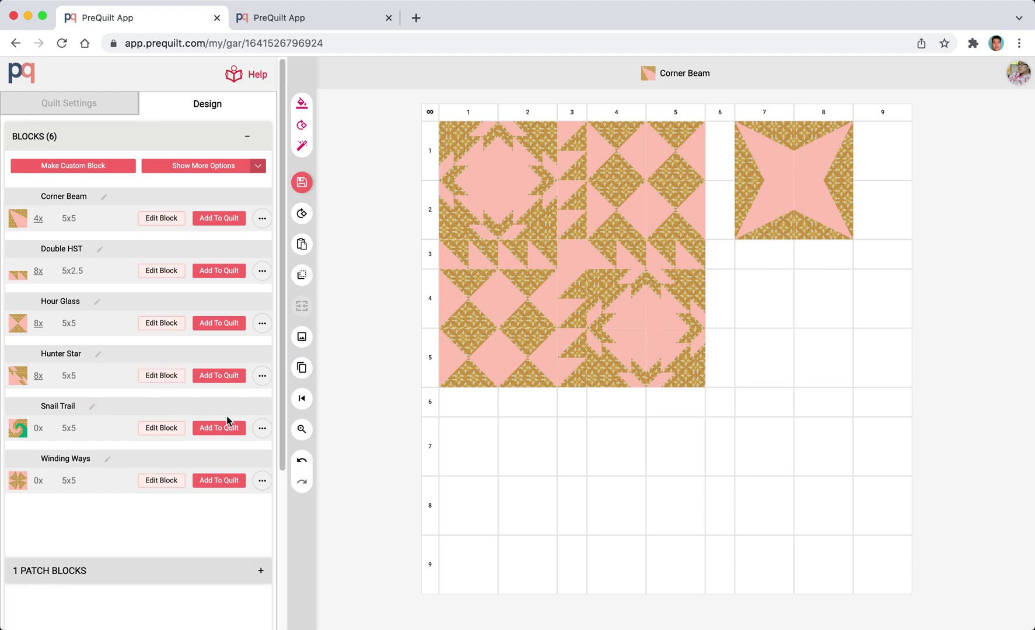
Place four Snail Trail blocks in columns 7–8, rows 4–5 and rotate them into a swirl.
{"action": "left_click_drag", "start_coordinate": [760, 300], "coordinate": [812, 350]}
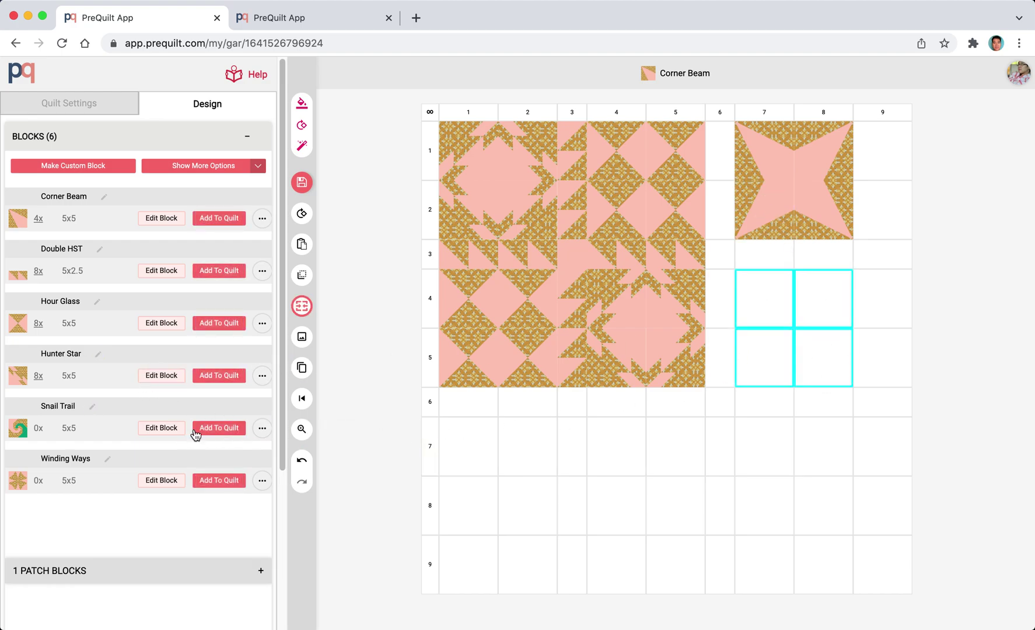
{"action": "left_click", "coordinate": [196, 431]}
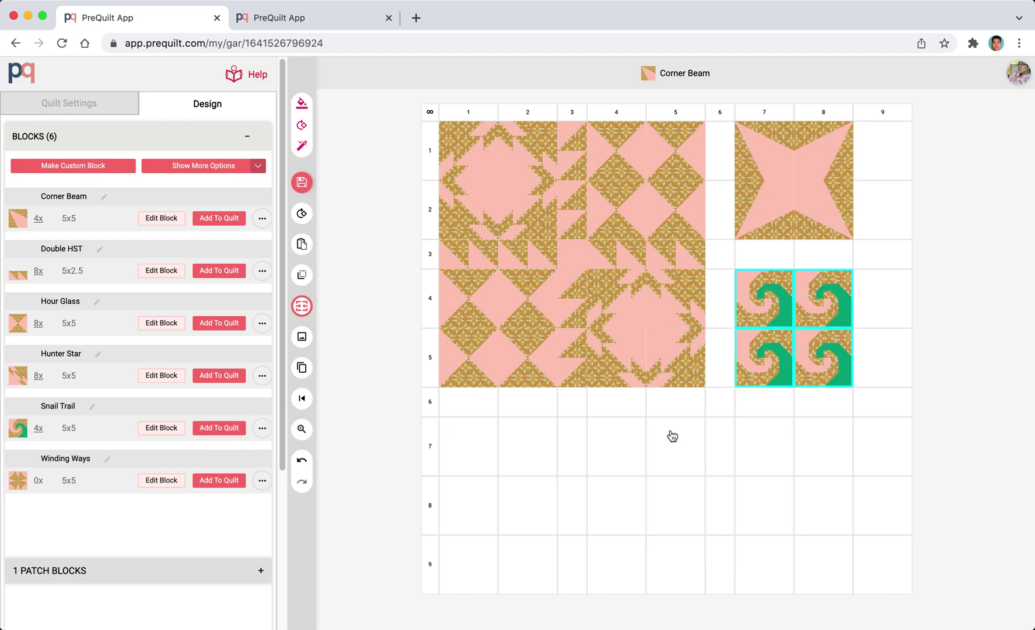
{"action": "left_click", "coordinate": [769, 321]}
{"action": "left_click", "coordinate": [834, 319]}
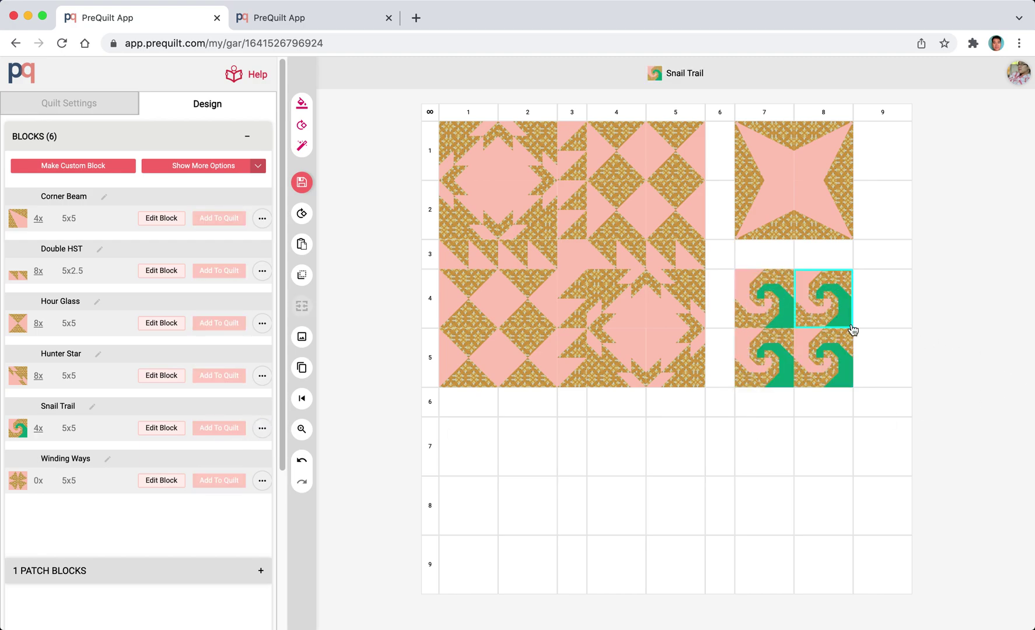
{"action": "left_click", "coordinate": [840, 327]}
{"action": "left_click", "coordinate": [841, 367]}
{"action": "left_click", "coordinate": [835, 372]}
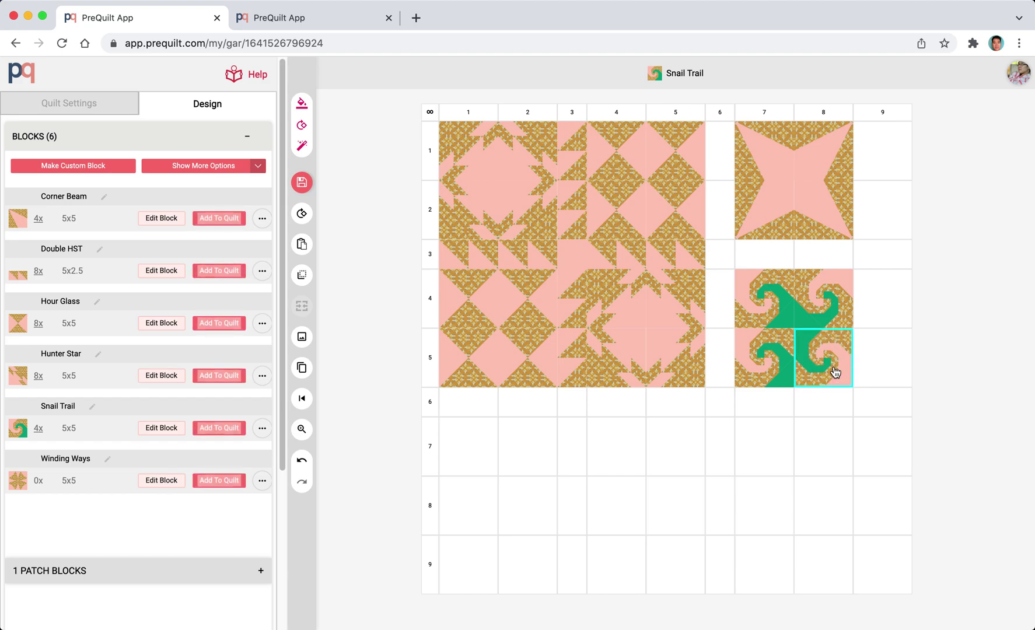
{"action": "left_click", "coordinate": [775, 372]}
{"action": "left_click", "coordinate": [775, 372]}
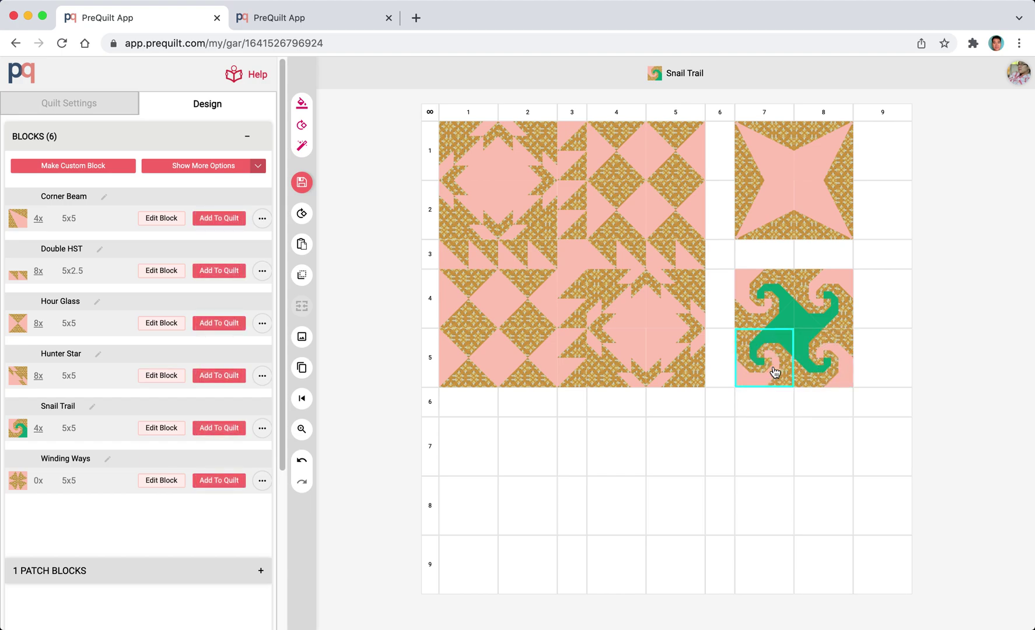
{"action": "left_click", "coordinate": [780, 365]}
{"action": "left_click", "coordinate": [980, 340]}
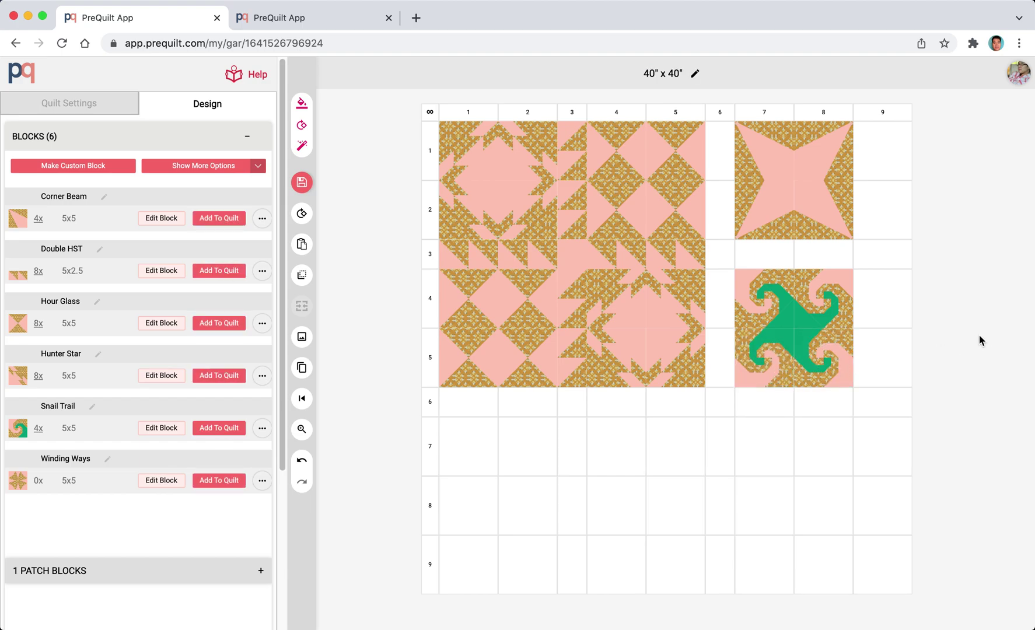
Fill the empty row 6 and column 6 cells with Double HST sashing.
{"action": "left_click_drag", "start_coordinate": [716, 164], "coordinate": [722, 224]}
{"action": "left_click_drag", "start_coordinate": [722, 292], "coordinate": [722, 362]}
{"action": "left_click_drag", "start_coordinate": [715, 445], "coordinate": [729, 580]}
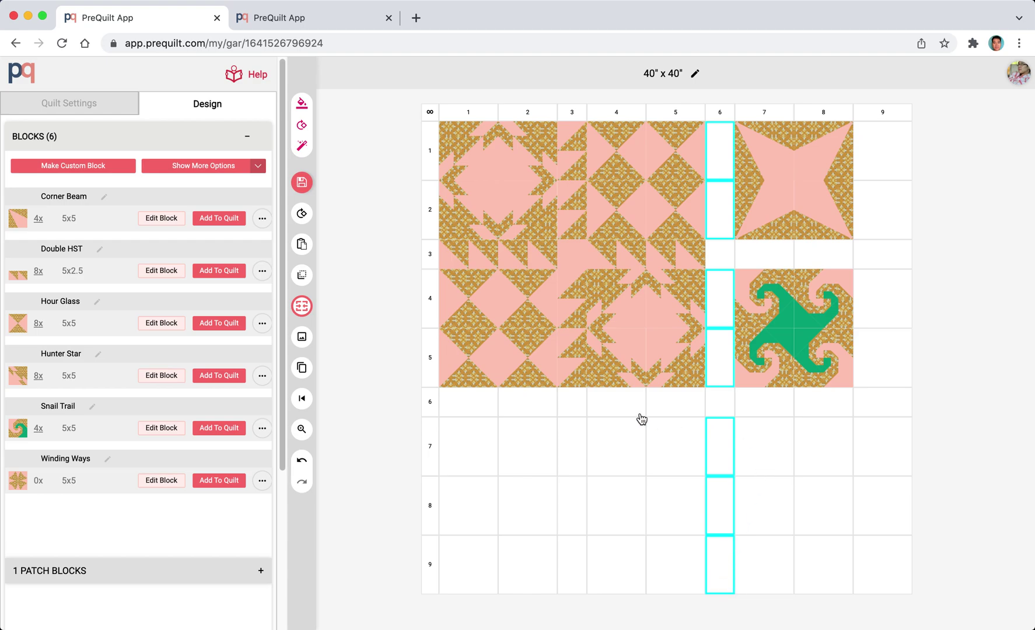
{"action": "left_click_drag", "start_coordinate": [479, 415], "coordinate": [528, 402]}
{"action": "left_click_drag", "start_coordinate": [636, 399], "coordinate": [676, 403]}
{"action": "left_click_drag", "start_coordinate": [755, 407], "coordinate": [825, 404]}
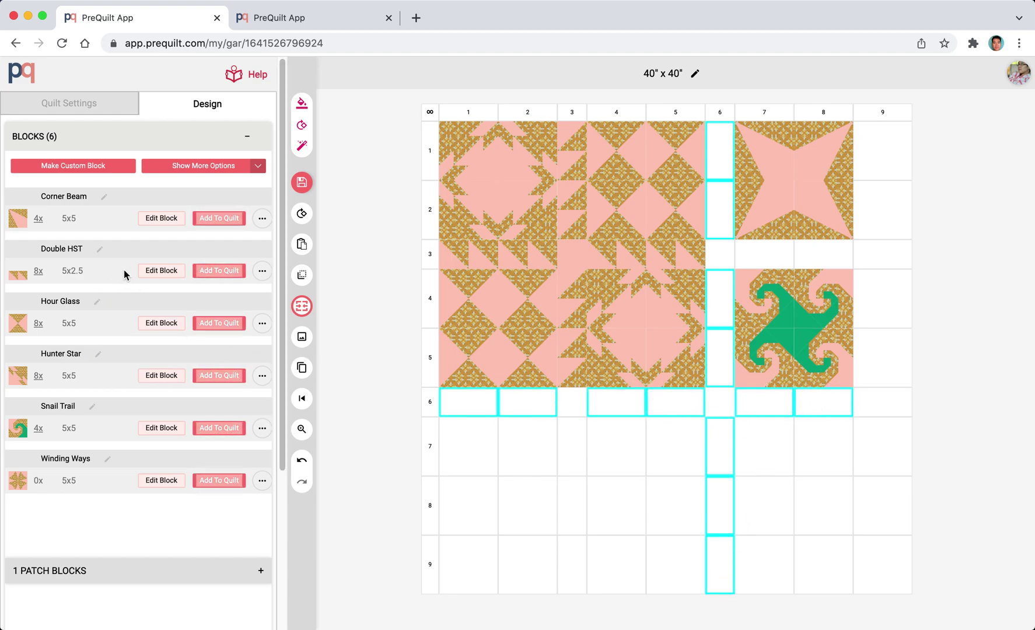
{"action": "left_click", "coordinate": [230, 273]}
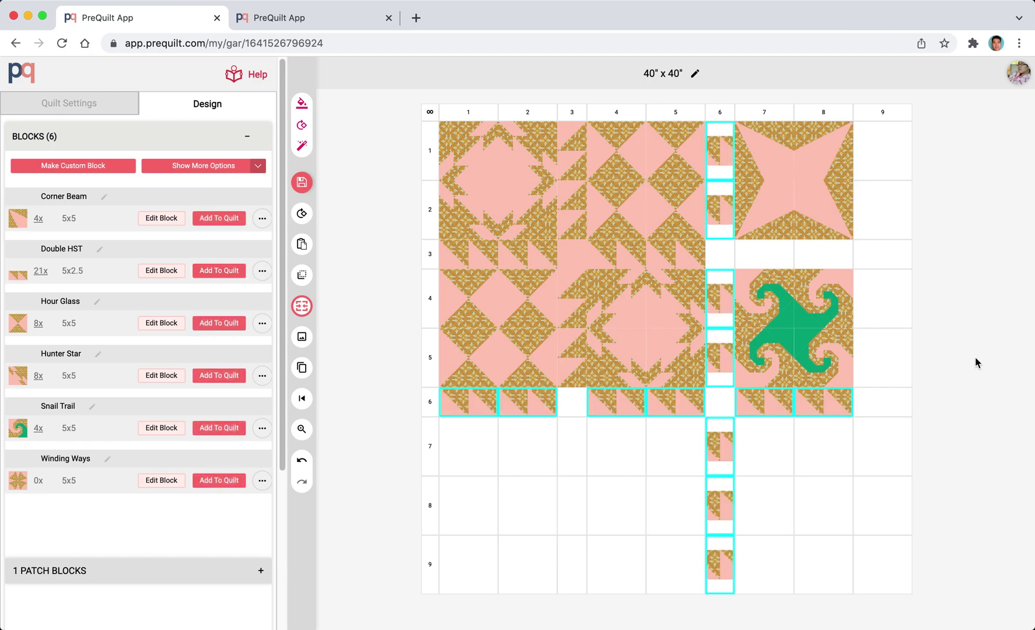
Rotate the column 6 Double HST strips to run vertically.
{"action": "left_click_drag", "start_coordinate": [710, 145], "coordinate": [729, 217]}
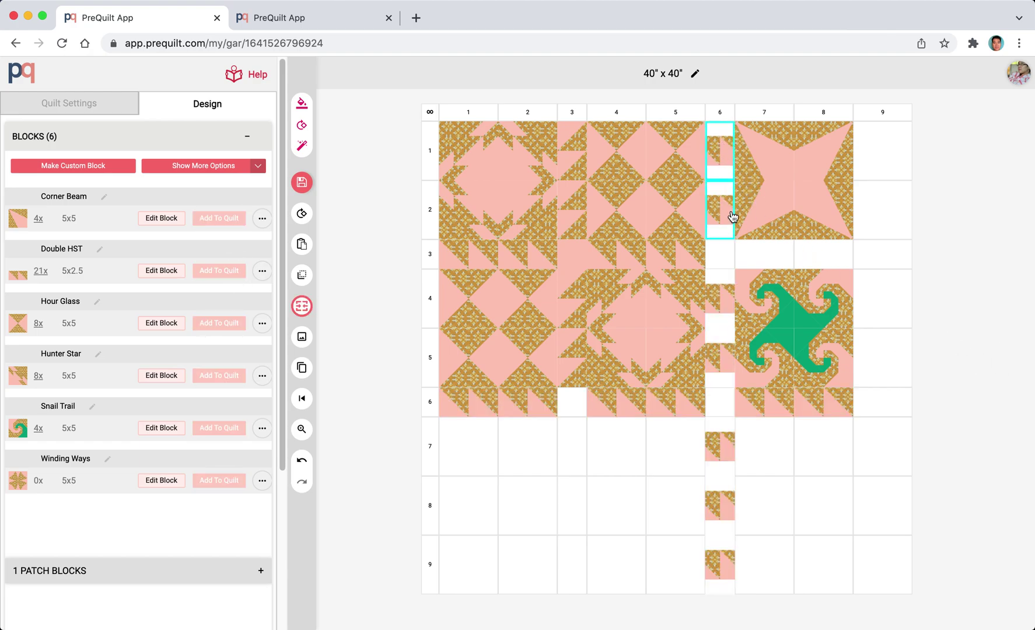
{"action": "left_click_drag", "start_coordinate": [732, 296], "coordinate": [737, 374]}
{"action": "left_click", "coordinate": [770, 351]}
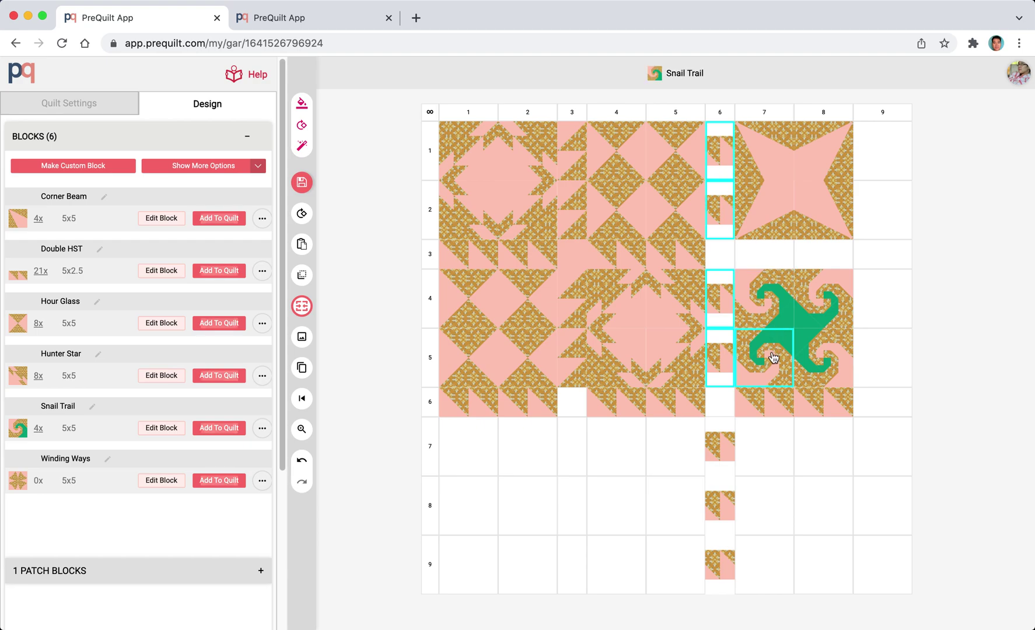
{"action": "left_click_drag", "start_coordinate": [715, 445], "coordinate": [725, 549]}
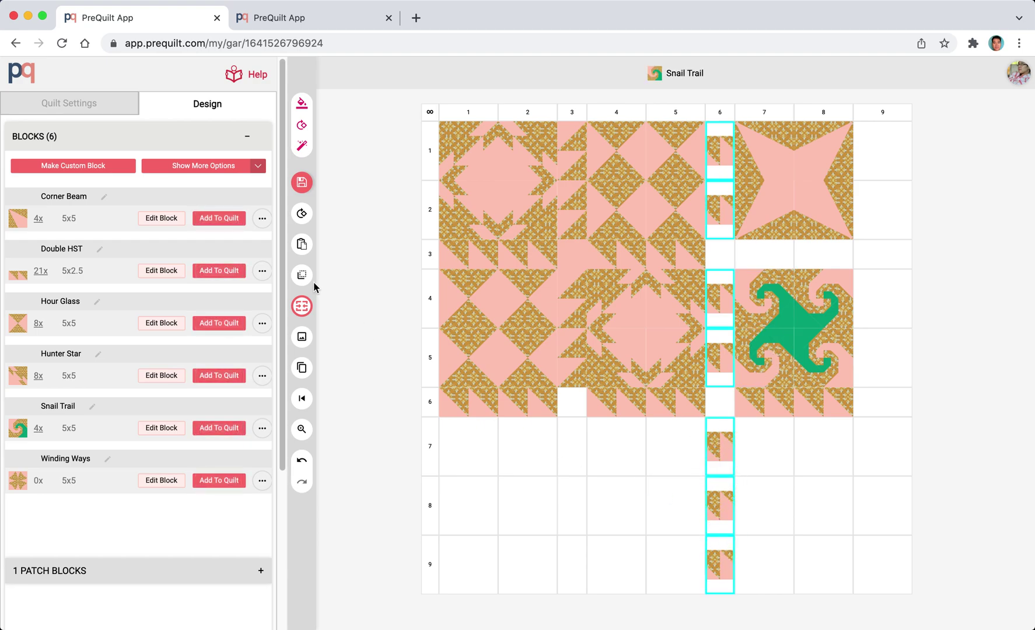
{"action": "left_click", "coordinate": [304, 216]}
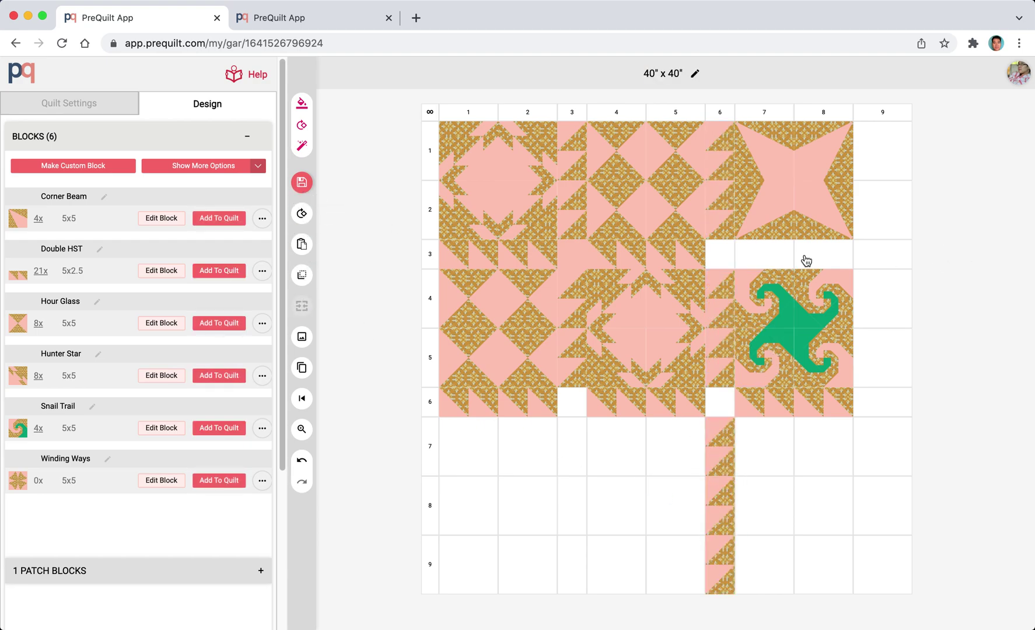
{"action": "left_click", "coordinate": [720, 257]}
Fill the gap cells at the sashing crossings with pink patch A.
{"action": "left_click", "coordinate": [722, 402]}
{"action": "left_click", "coordinate": [576, 407]}
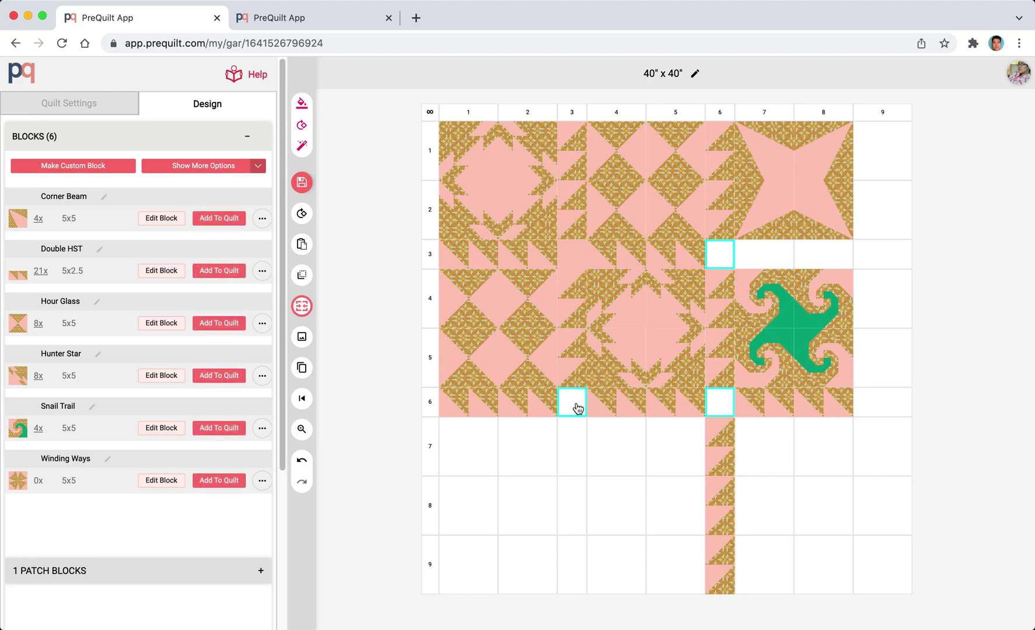
{"action": "left_click", "coordinate": [260, 571]}
{"action": "scroll", "coordinate": [219, 575], "scroll_direction": "down", "scroll_amount": 2}
{"action": "left_click", "coordinate": [214, 569]}
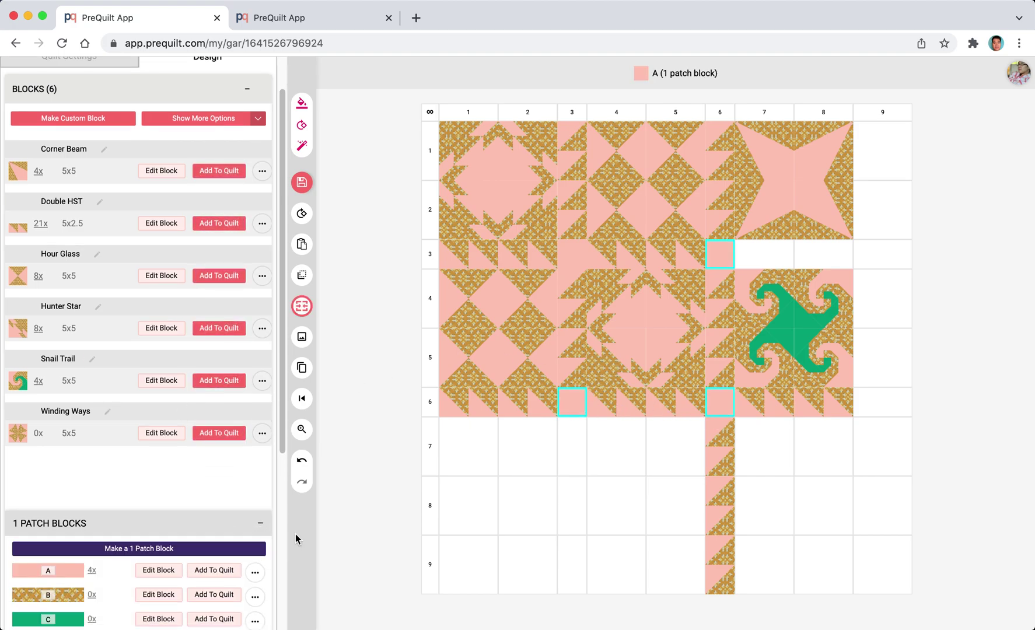
{"action": "left_click", "coordinate": [386, 410]}
Fill row 3, columns 7–8 beneath the star with Double HST sashing.
{"action": "left_click_drag", "start_coordinate": [759, 248], "coordinate": [812, 246]}
{"action": "left_click", "coordinate": [219, 223]}
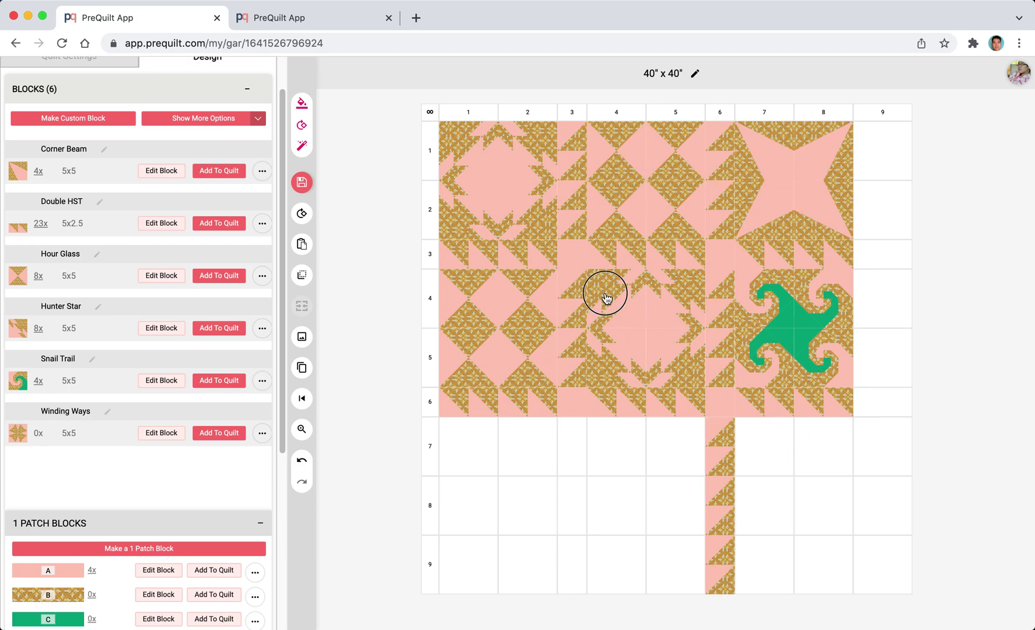
{"action": "left_click_drag", "start_coordinate": [604, 295], "coordinate": [670, 363]}
Add a Hunter Star at rows 7–8, columns 7–8 and copy the top star into columns 1–2.
{"action": "left_click", "coordinate": [763, 448]}
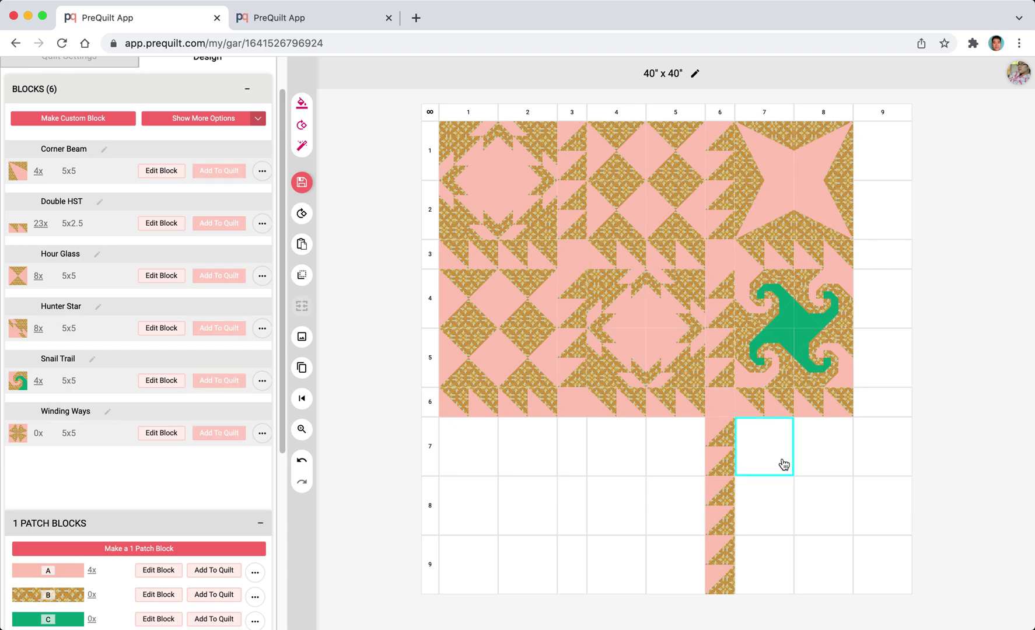
{"action": "left_click", "coordinate": [785, 465]}
{"action": "left_click_drag", "start_coordinate": [773, 159], "coordinate": [808, 201]}
{"action": "left_click", "coordinate": [764, 161]}
{"action": "right_click", "coordinate": [764, 162]}
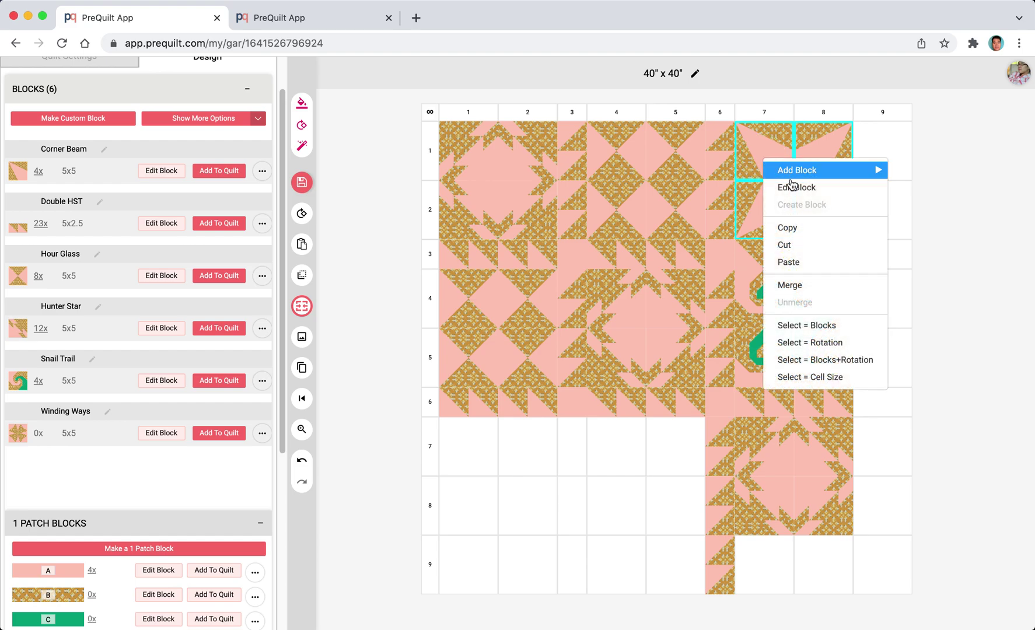
{"action": "left_click", "coordinate": [808, 230]}
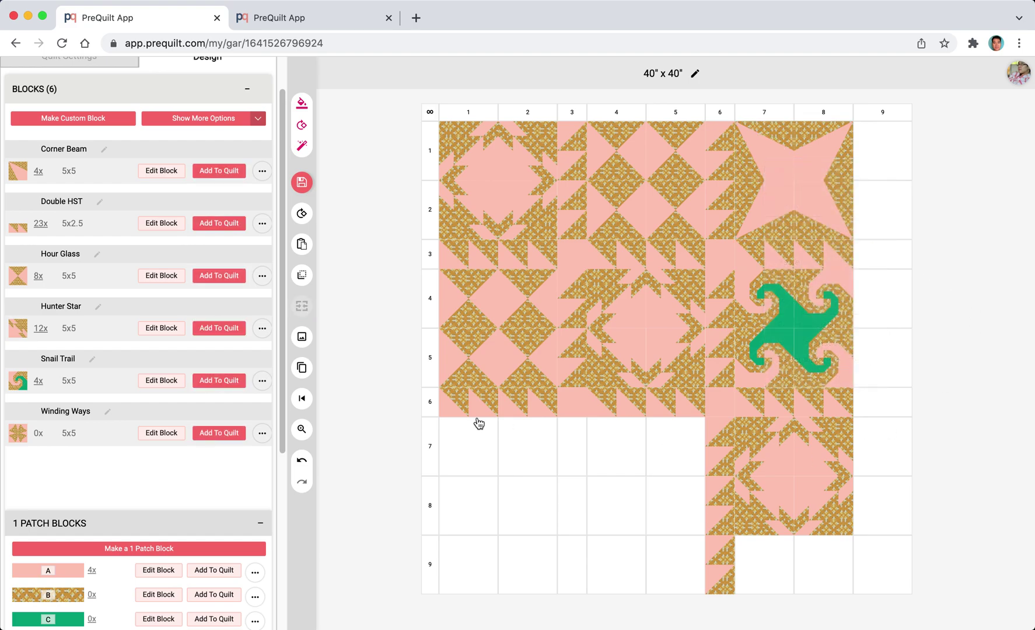
{"action": "right_click", "coordinate": [464, 454]}
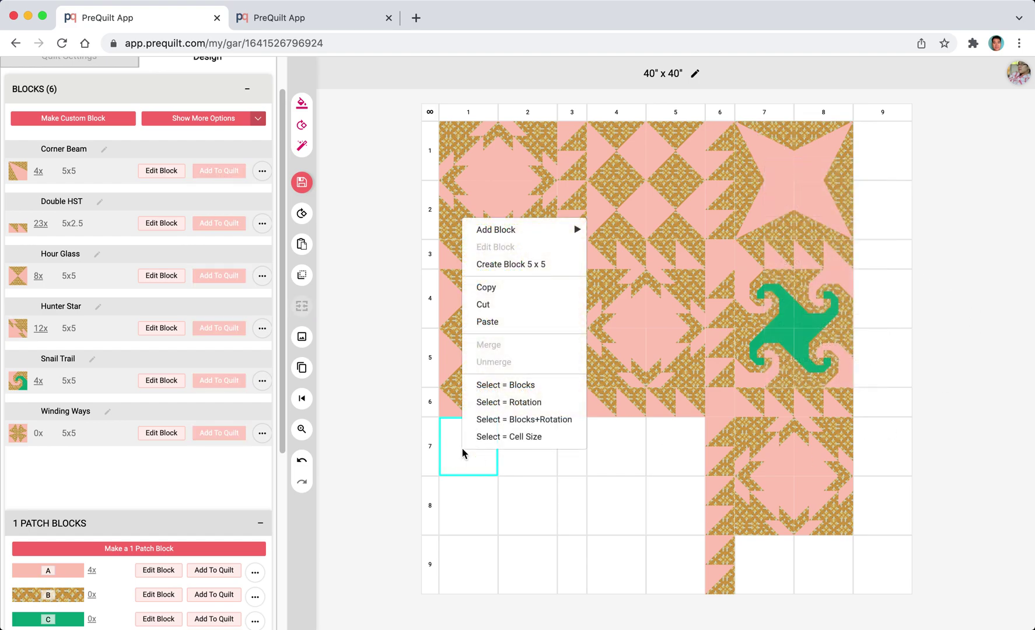
{"action": "left_click", "coordinate": [539, 323]}
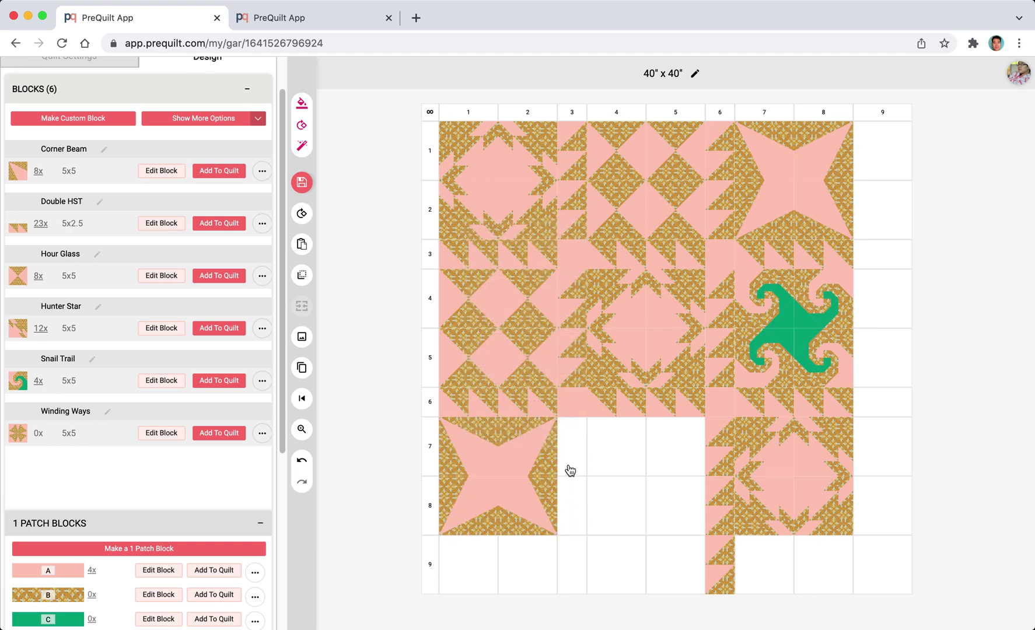
Fill column 3 of rows 7–8 with Double HST and copy the Hour Glass into columns 4–5.
{"action": "left_click_drag", "start_coordinate": [568, 472], "coordinate": [578, 501]}
{"action": "left_click", "coordinate": [207, 227]}
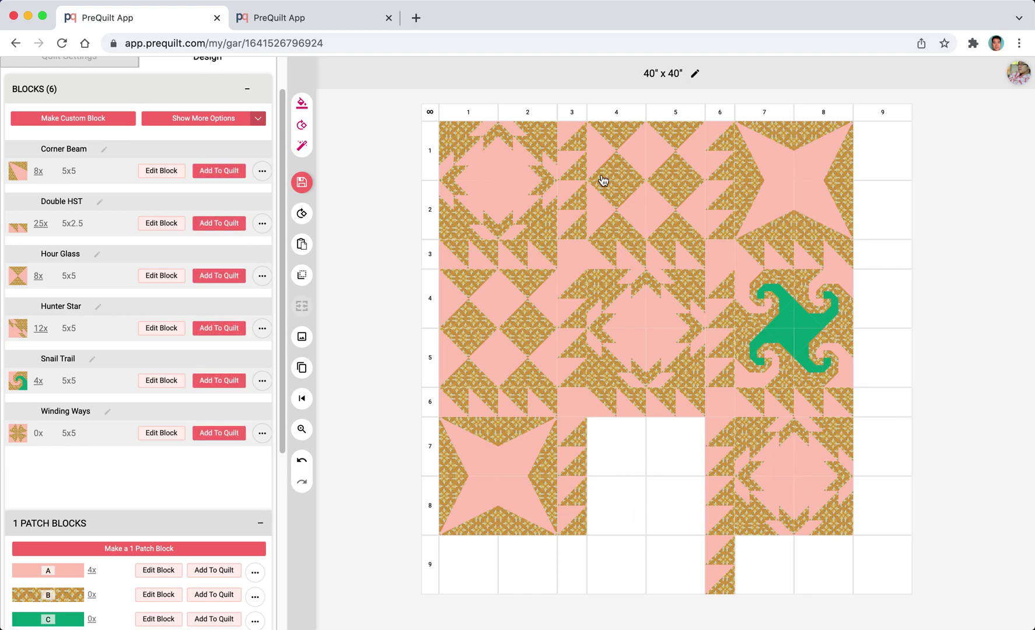
{"action": "left_click_drag", "start_coordinate": [609, 152], "coordinate": [681, 227]}
{"action": "right_click", "coordinate": [654, 188]}
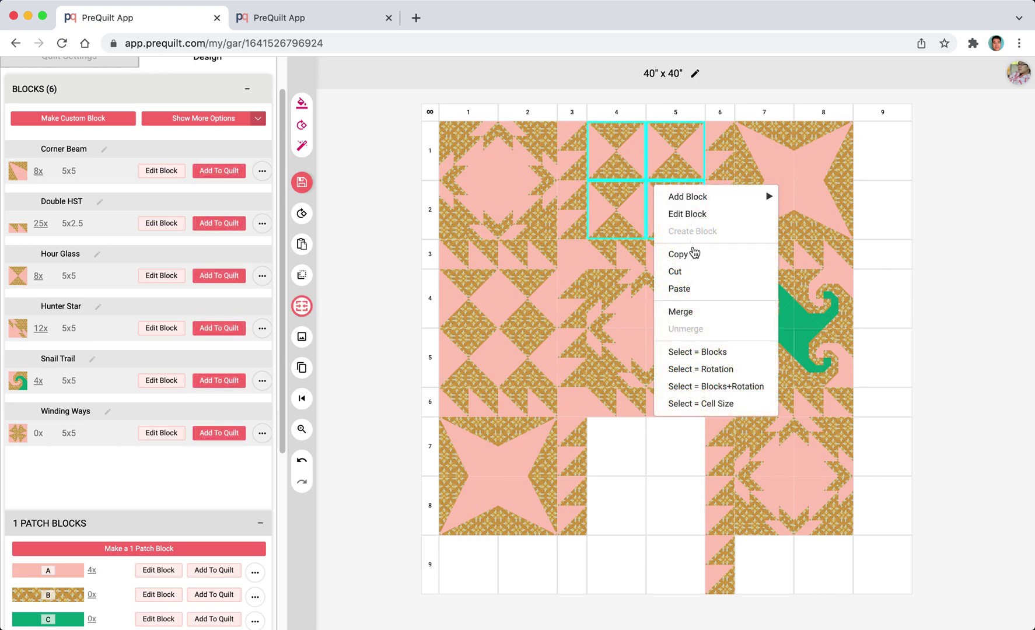
{"action": "left_click", "coordinate": [680, 312]}
{"action": "right_click", "coordinate": [603, 444]}
{"action": "left_click", "coordinate": [663, 311]}
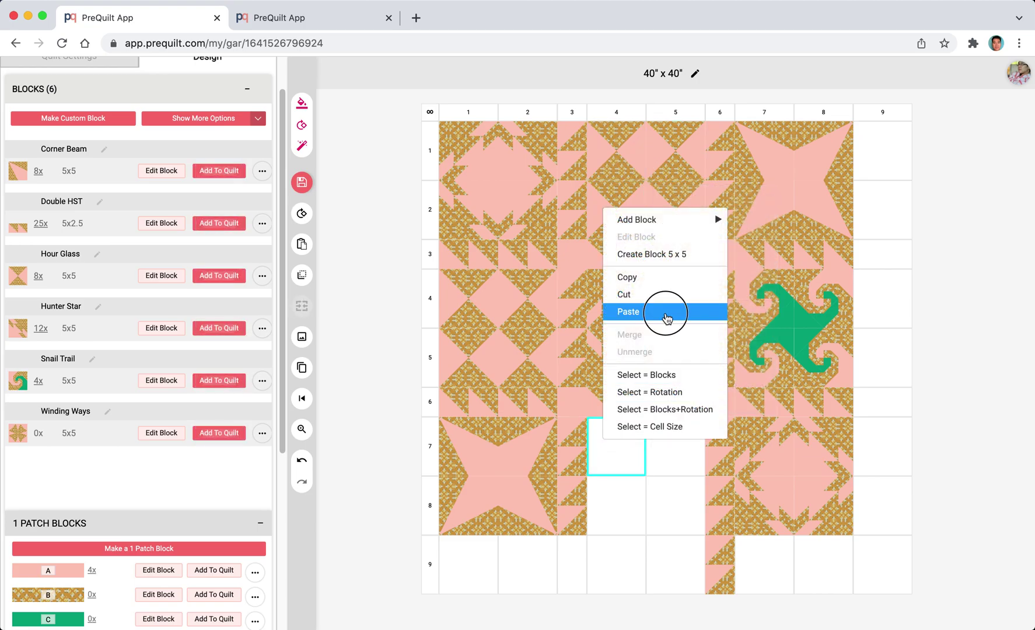
Move the Snail Trail block into the quilt centre at columns 4–5, rows 4–5.
{"action": "left_click", "coordinate": [760, 303]}
{"action": "right_click", "coordinate": [766, 309]}
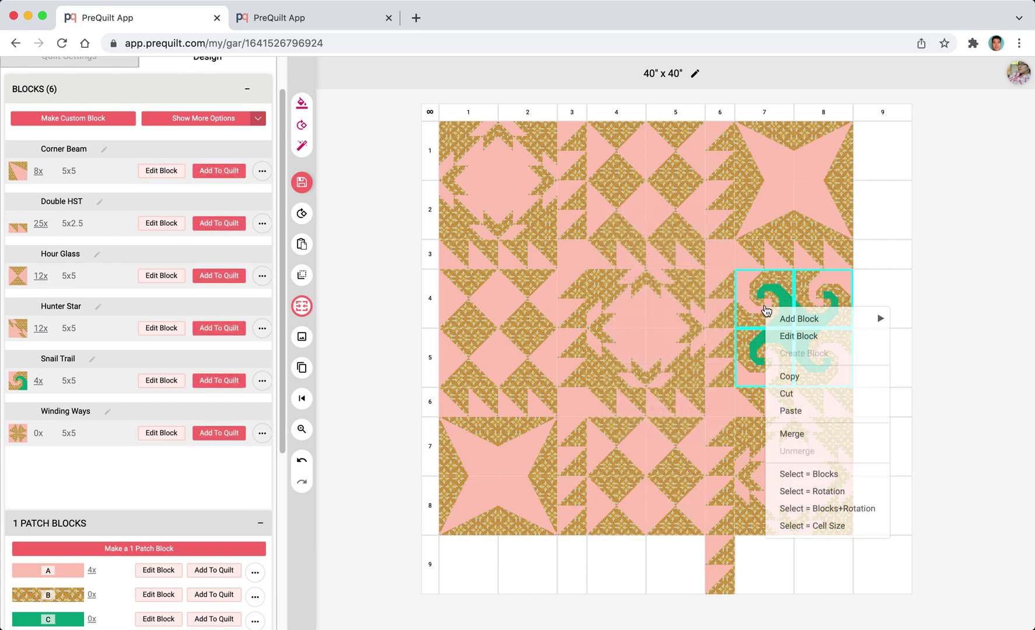
{"action": "left_click", "coordinate": [808, 395]}
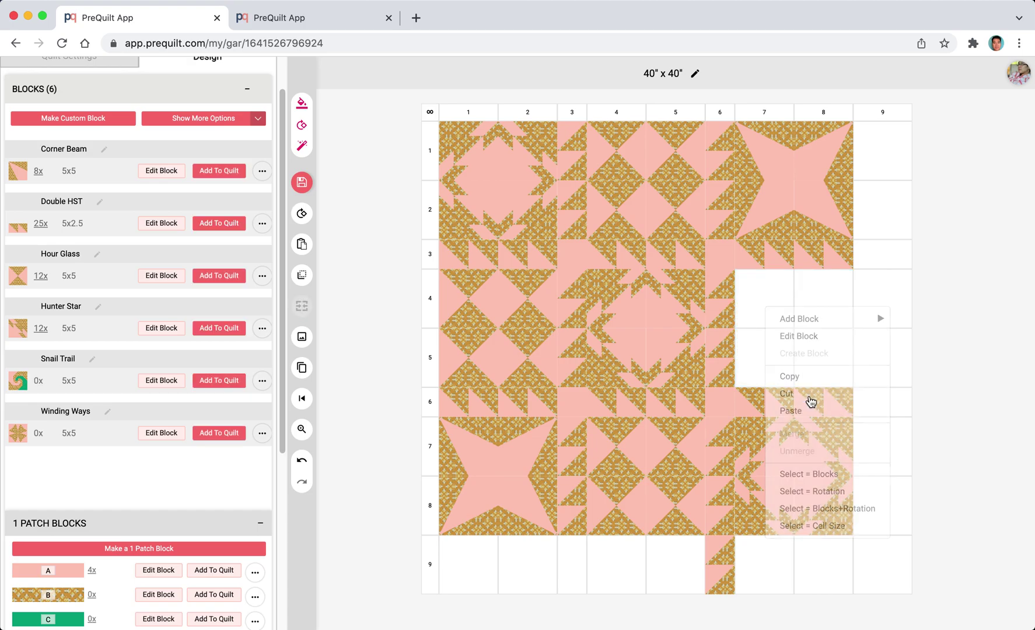
{"action": "right_click", "coordinate": [610, 297]}
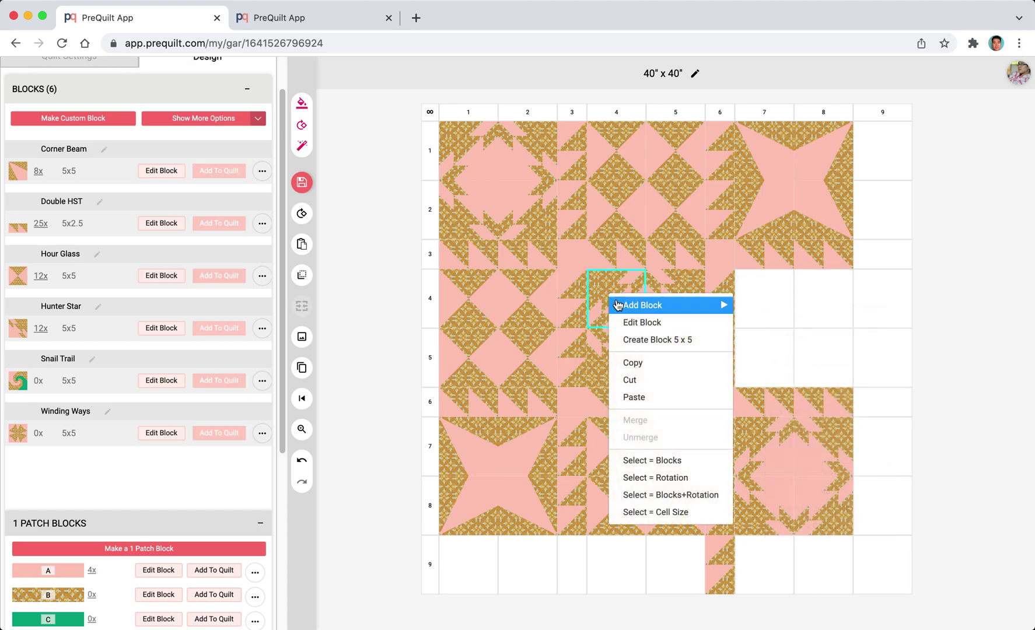
{"action": "left_click", "coordinate": [653, 398]}
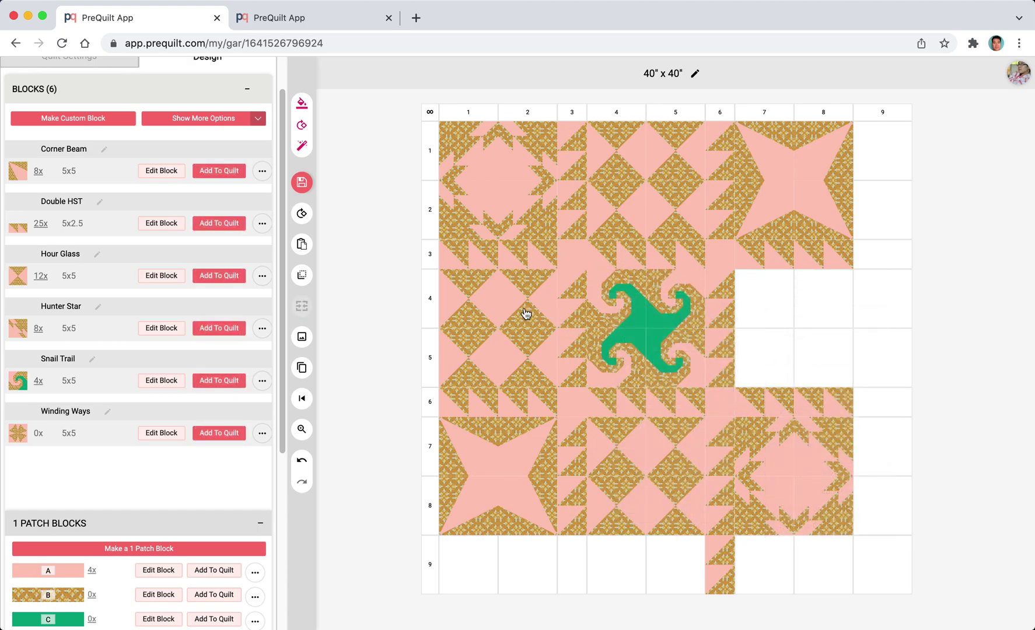
Copy the Hour Glass block from columns 1–2 into columns 7–8 of rows 4–5.
{"action": "left_click_drag", "start_coordinate": [459, 301], "coordinate": [547, 354]}
{"action": "right_click", "coordinate": [484, 306]}
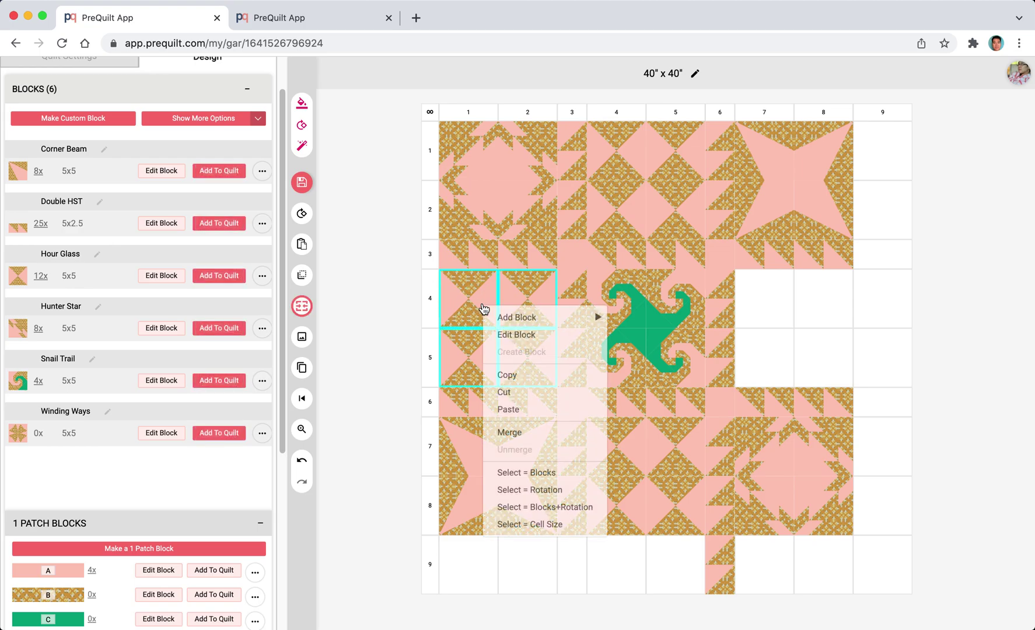
{"action": "left_click", "coordinate": [547, 375]}
{"action": "right_click", "coordinate": [760, 299]}
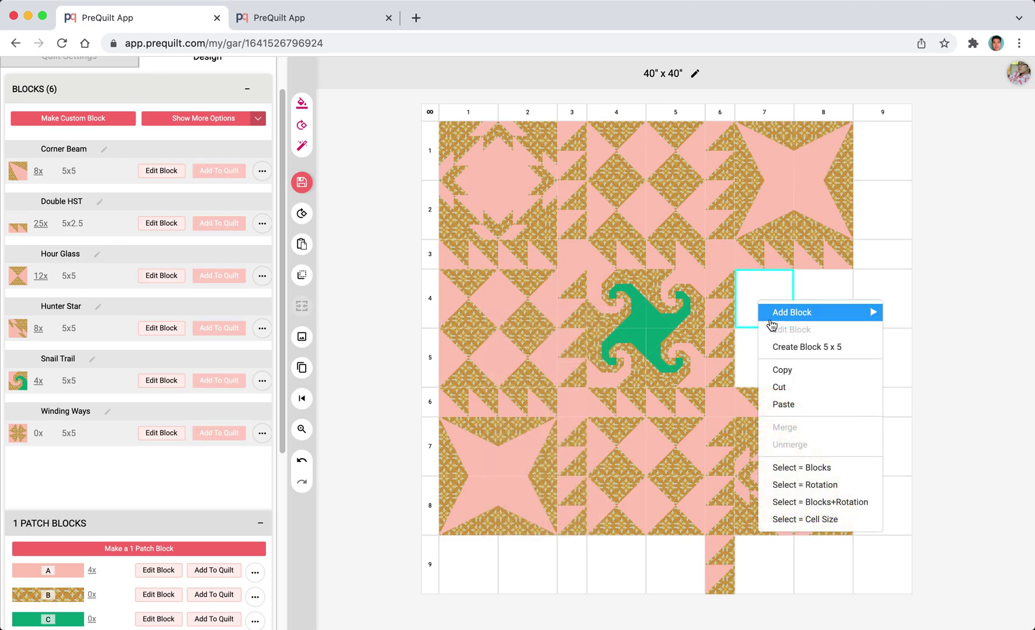
{"action": "left_click", "coordinate": [793, 407]}
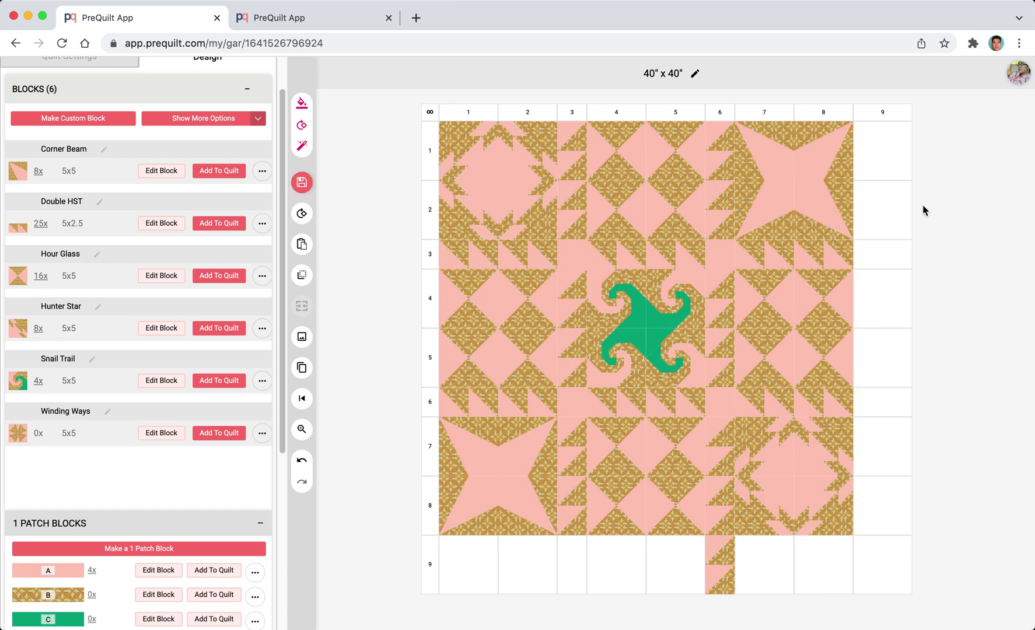
Remove the empty column 9 and row 9, leaving an 8 x 8 quilt measuring 35" x 35".
{"action": "left_click", "coordinate": [883, 116]}
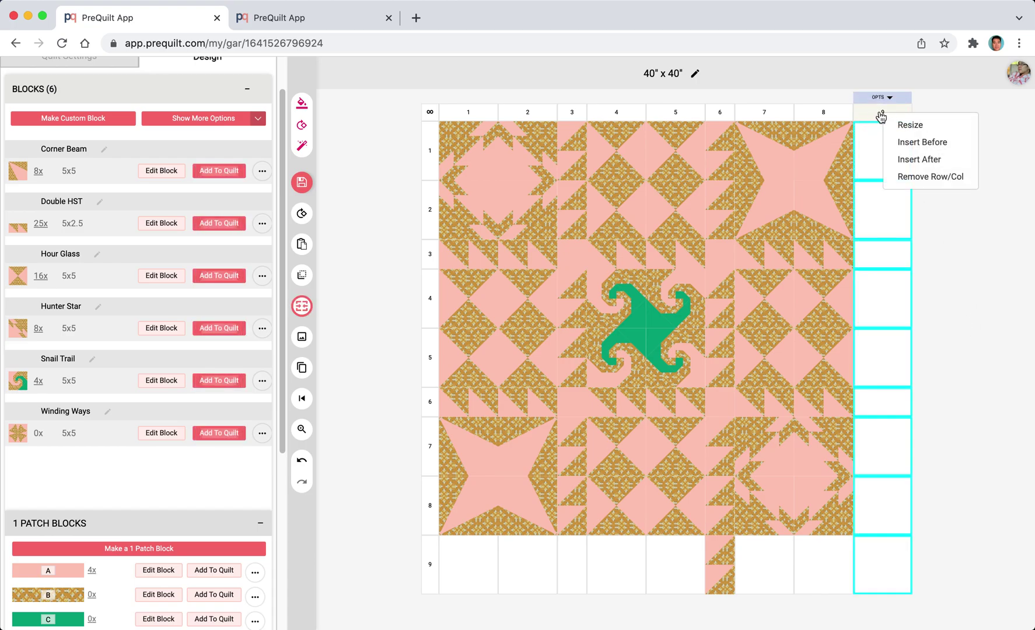
{"action": "left_click", "coordinate": [932, 177]}
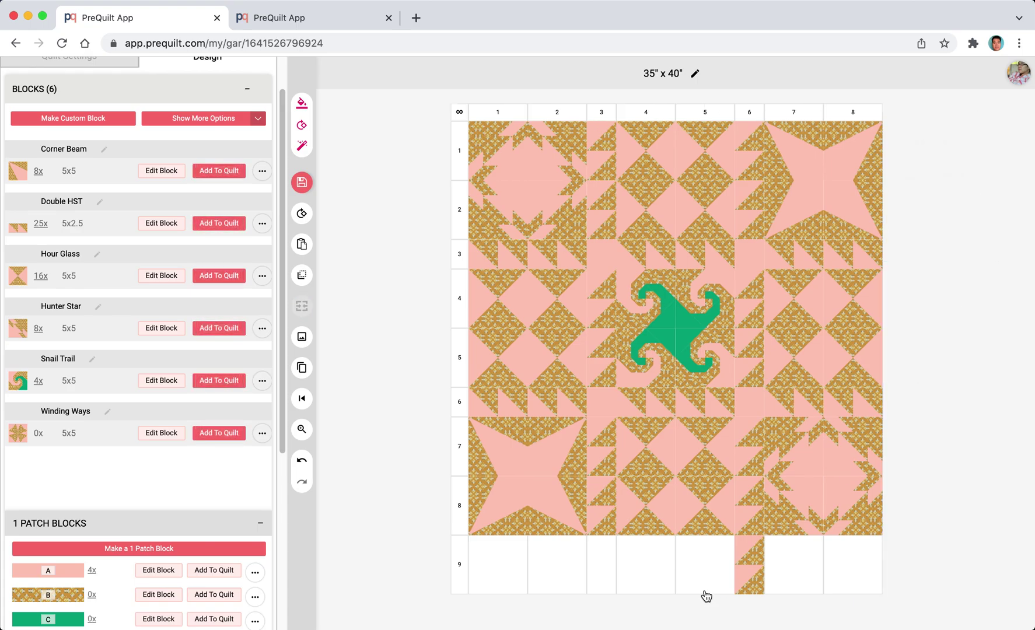
{"action": "left_click", "coordinate": [460, 569]}
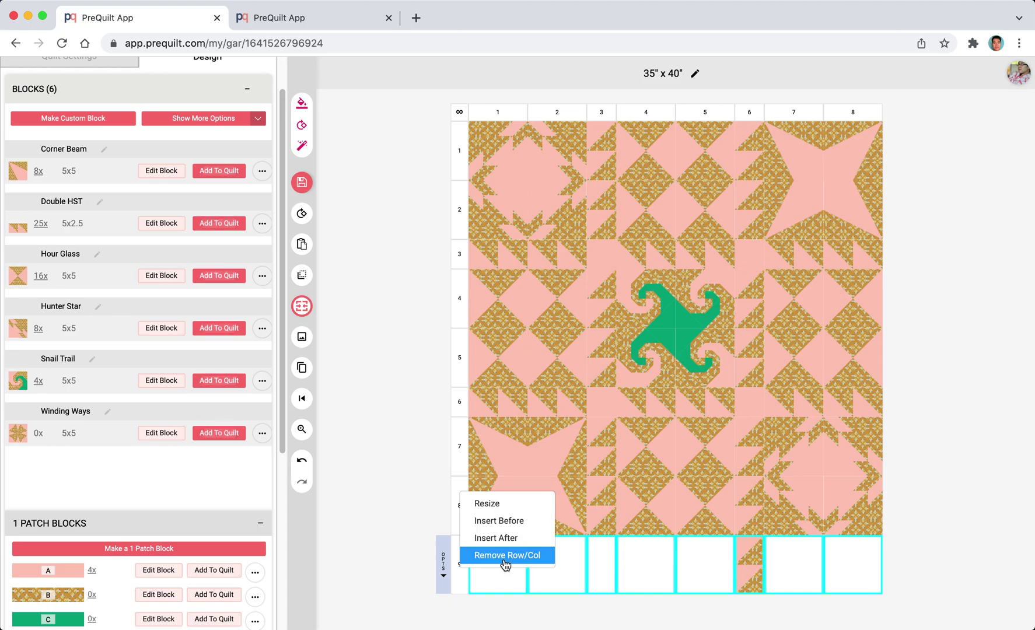
{"action": "left_click", "coordinate": [503, 555]}
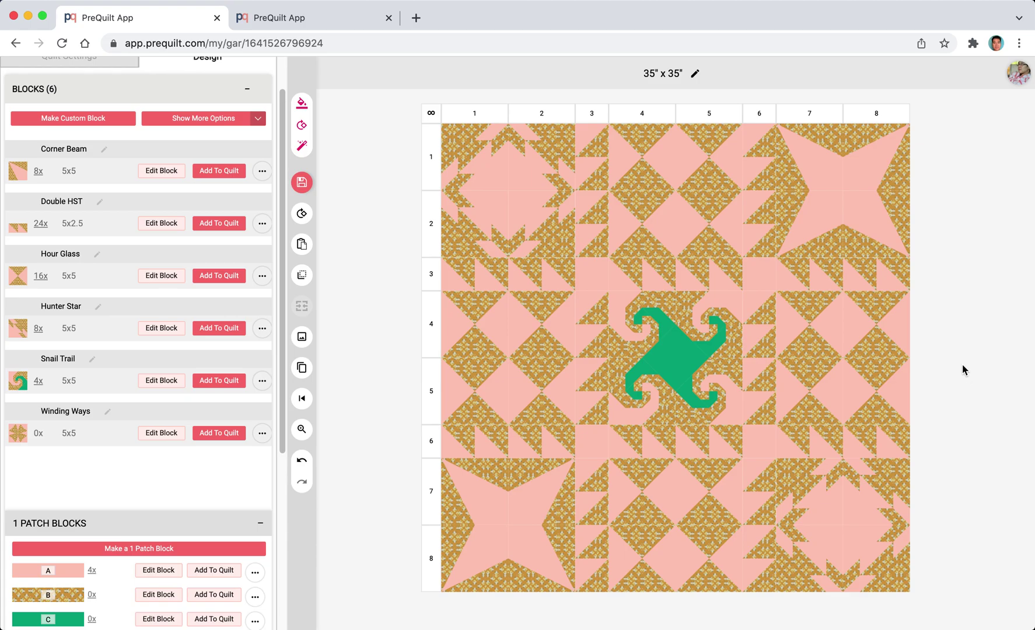
{"action": "left_click", "coordinate": [227, 100]}
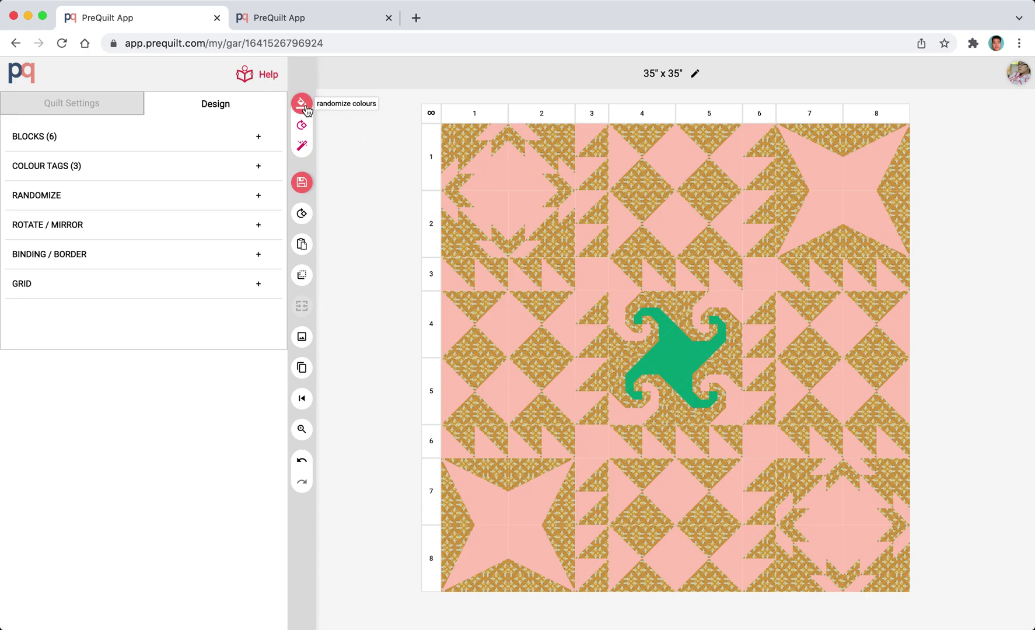
Save the design, then randomize colours three times into kona sunny yellow, Meadow Jade green and titanium grey.
{"action": "left_click", "coordinate": [302, 182]}
{"action": "left_click", "coordinate": [349, 188]}
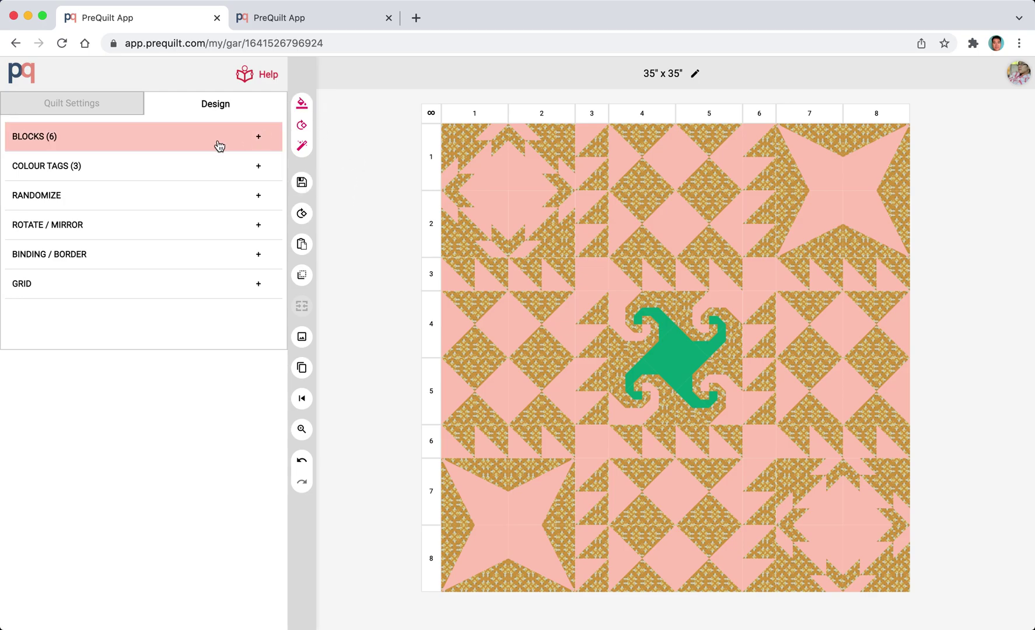
{"action": "left_click", "coordinate": [199, 169]}
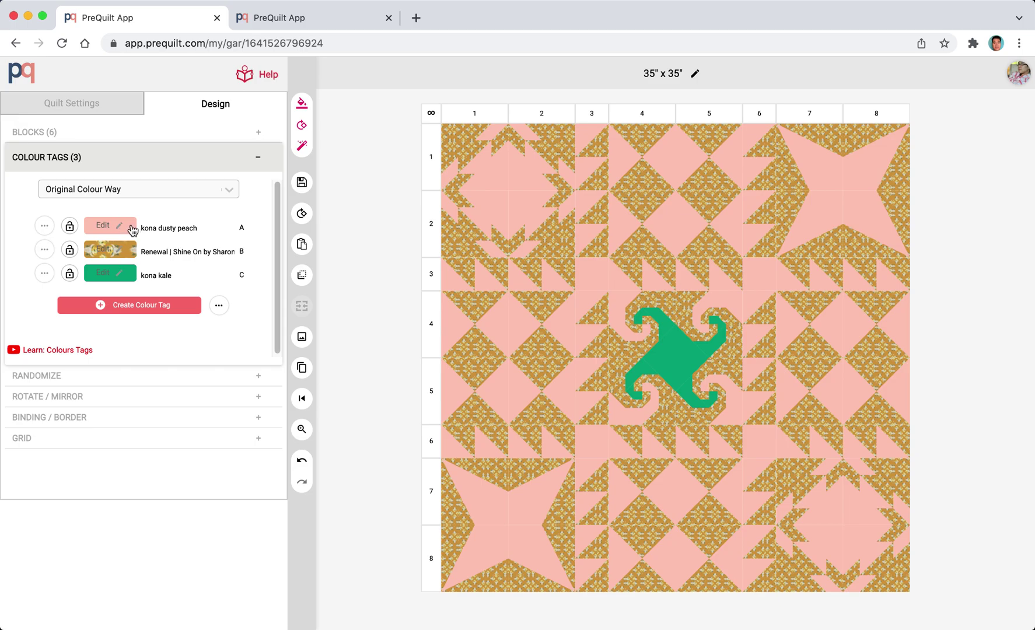
{"action": "left_click", "coordinate": [302, 105]}
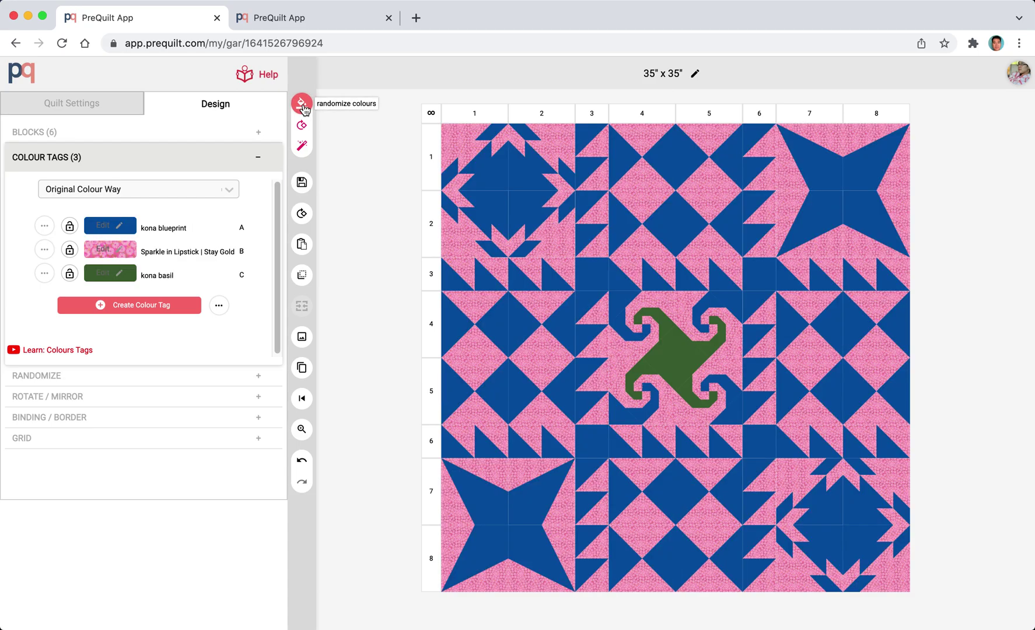
{"action": "left_click", "coordinate": [303, 105]}
{"action": "left_click", "coordinate": [303, 105]}
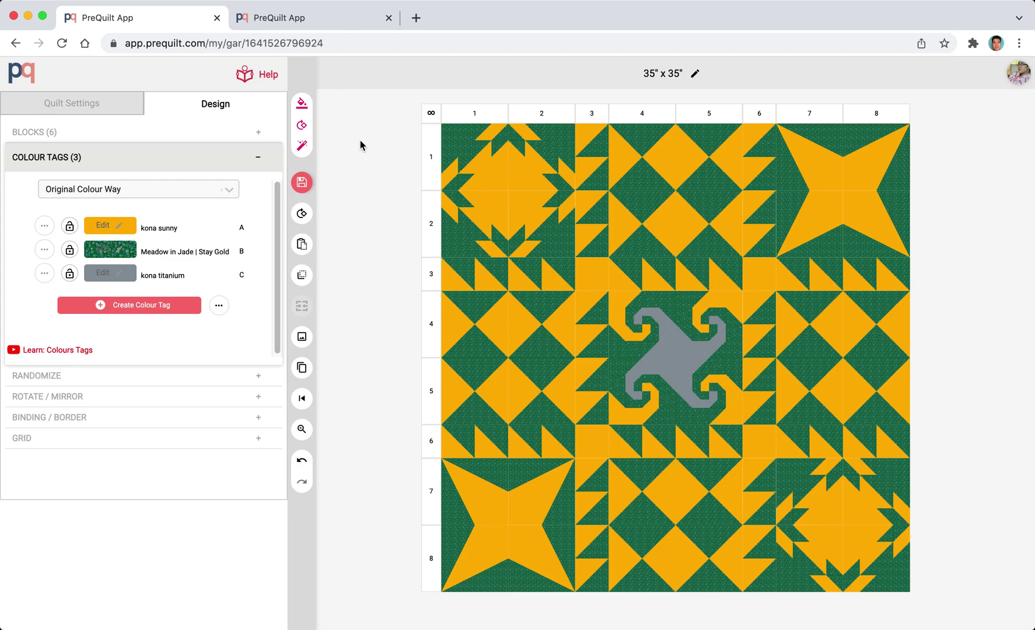
{"action": "left_click", "coordinate": [258, 162]}
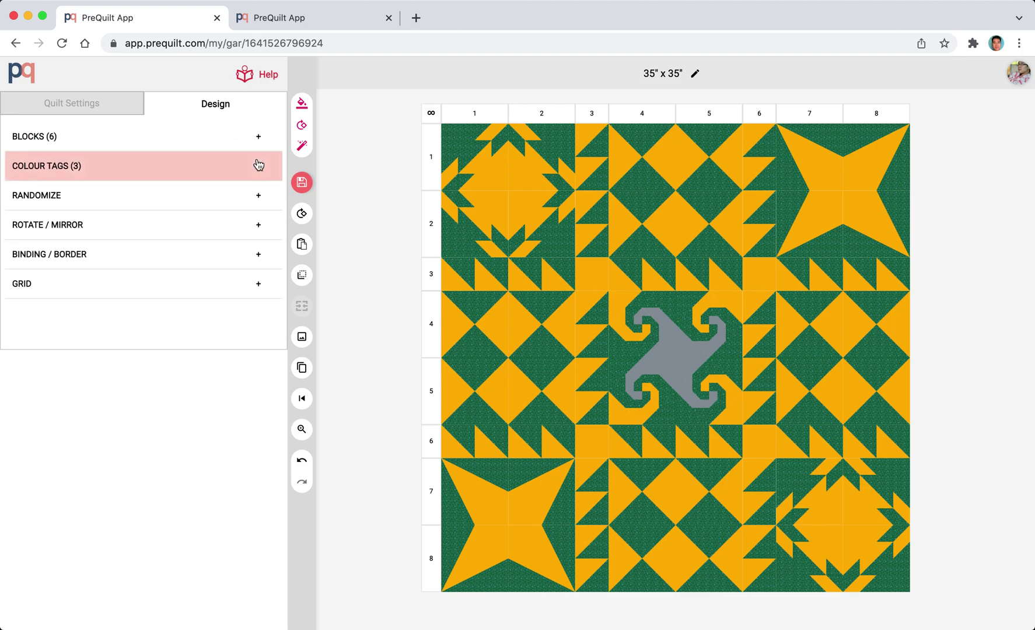
{"action": "left_click", "coordinate": [361, 180]}
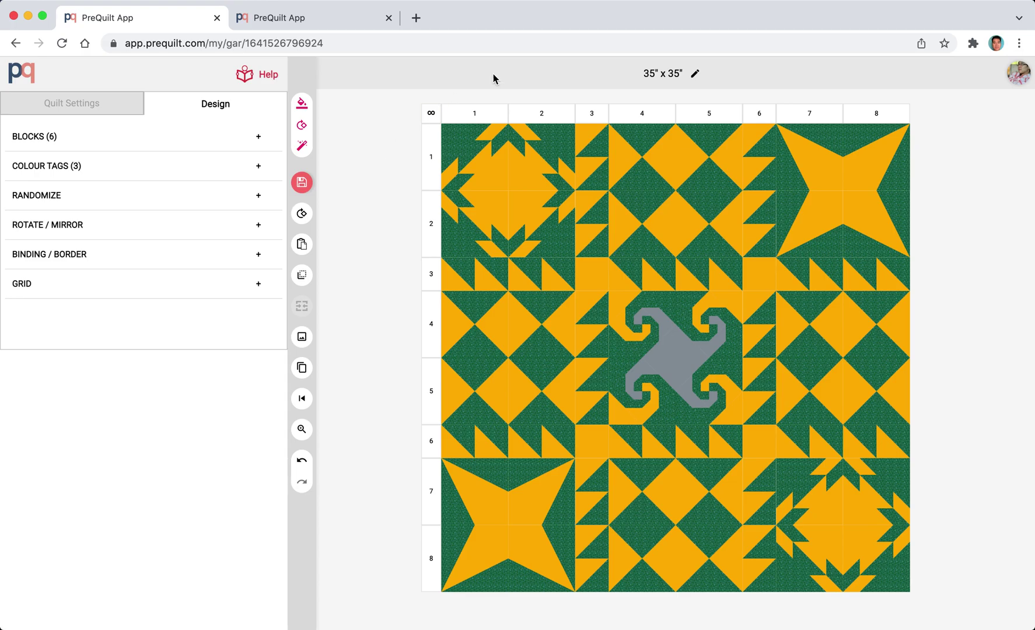